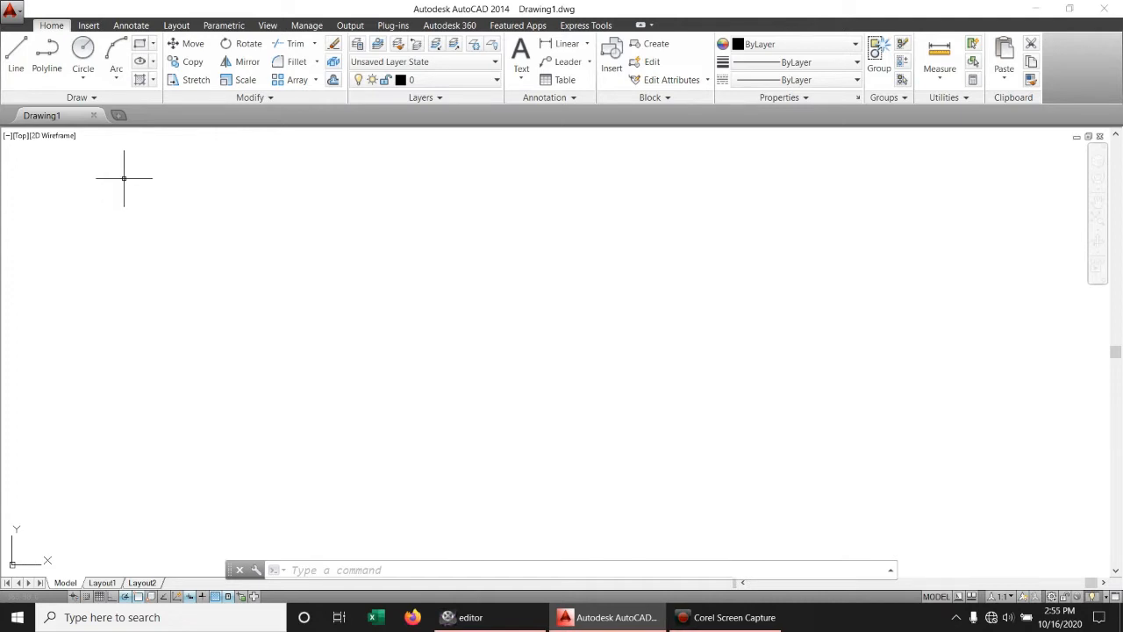
pyautogui.click(114, 102)
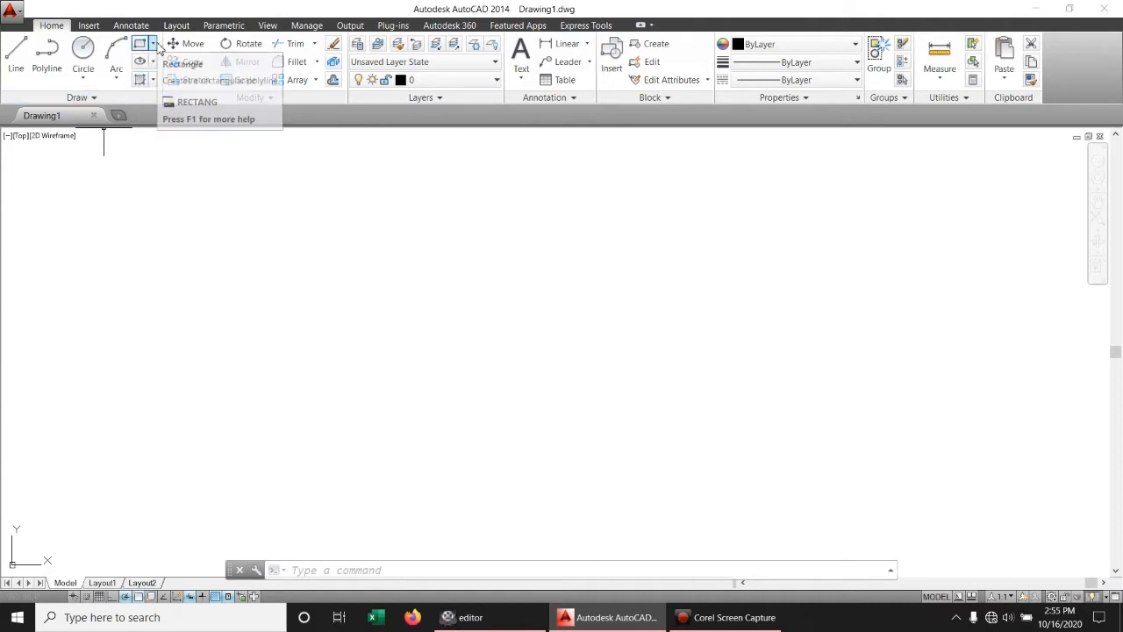
pyautogui.click(152, 44)
pyautogui.click(152, 45)
pyautogui.click(154, 61)
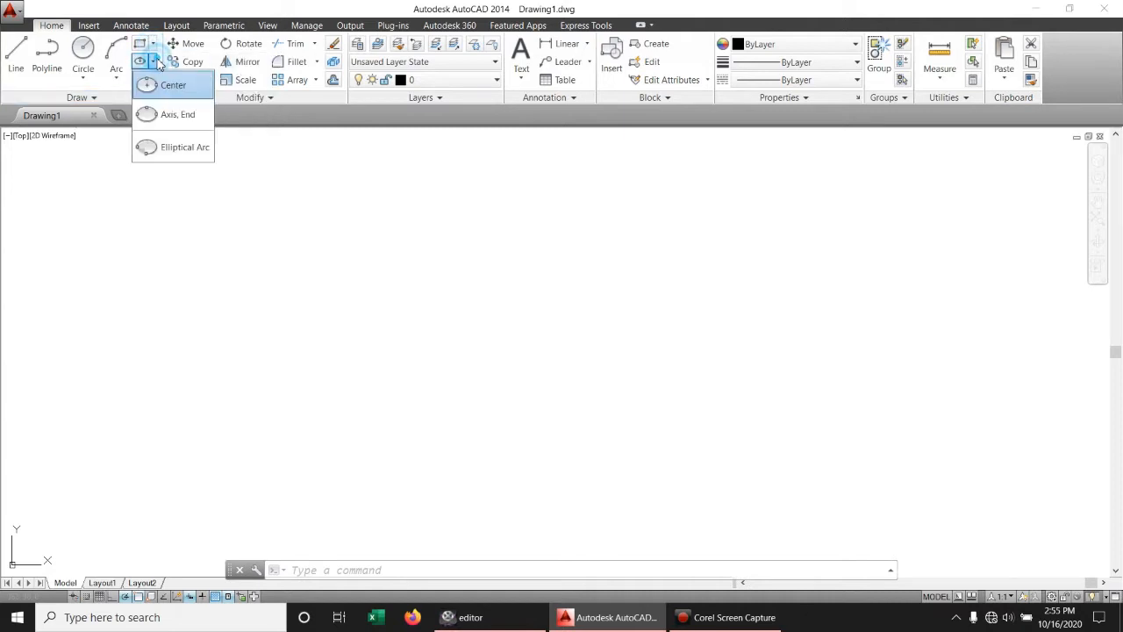
pyautogui.click(153, 60)
pyautogui.click(153, 79)
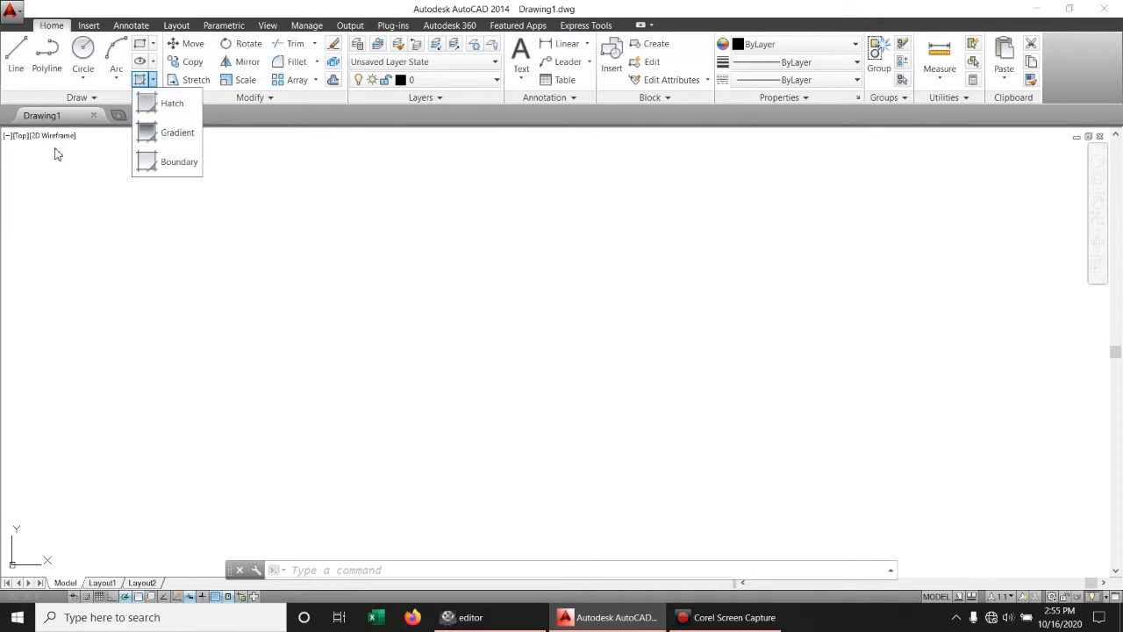
pyautogui.click(14, 56)
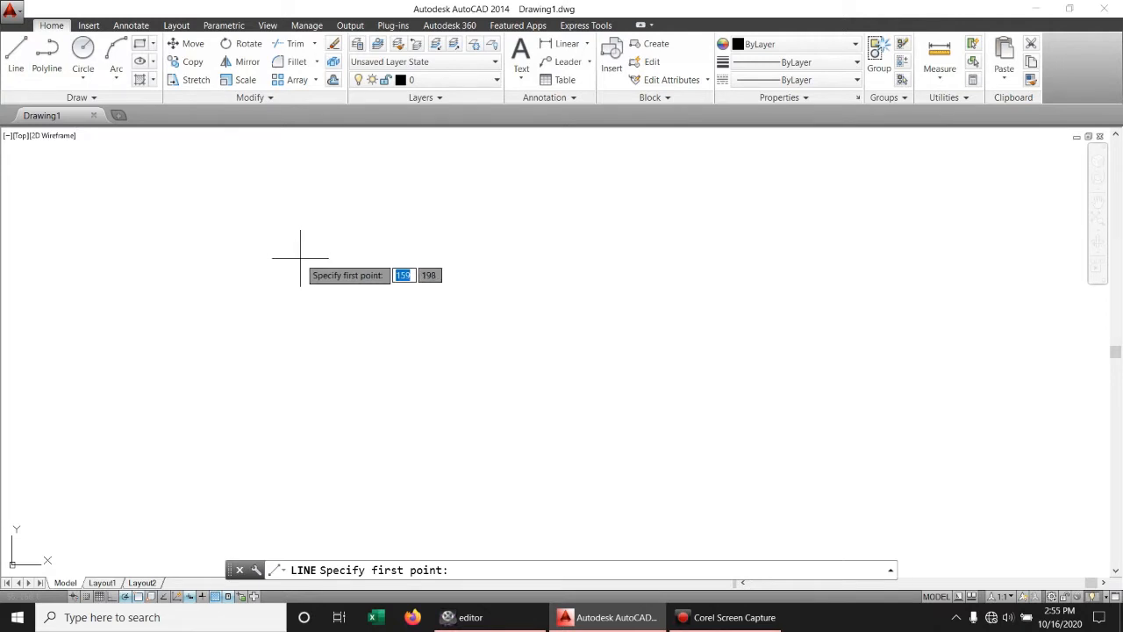
pyautogui.press('Escape')
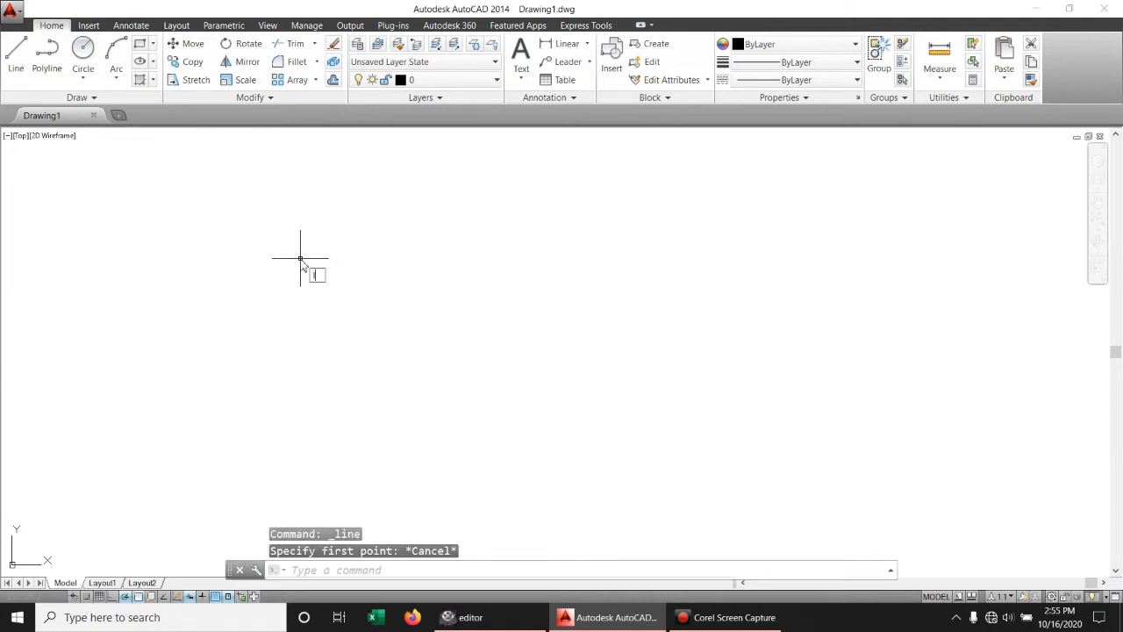
# Step: Draw a closed square with 100-unit sides from four separate line segments using the Line command
pyautogui.press('Return')
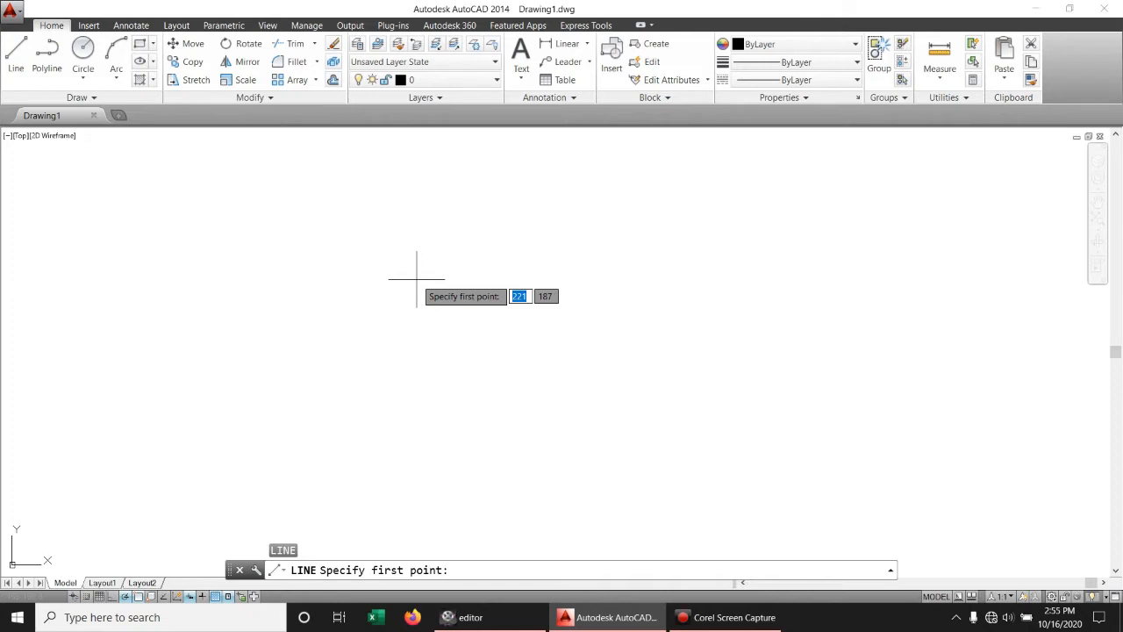
pyautogui.click(356, 300)
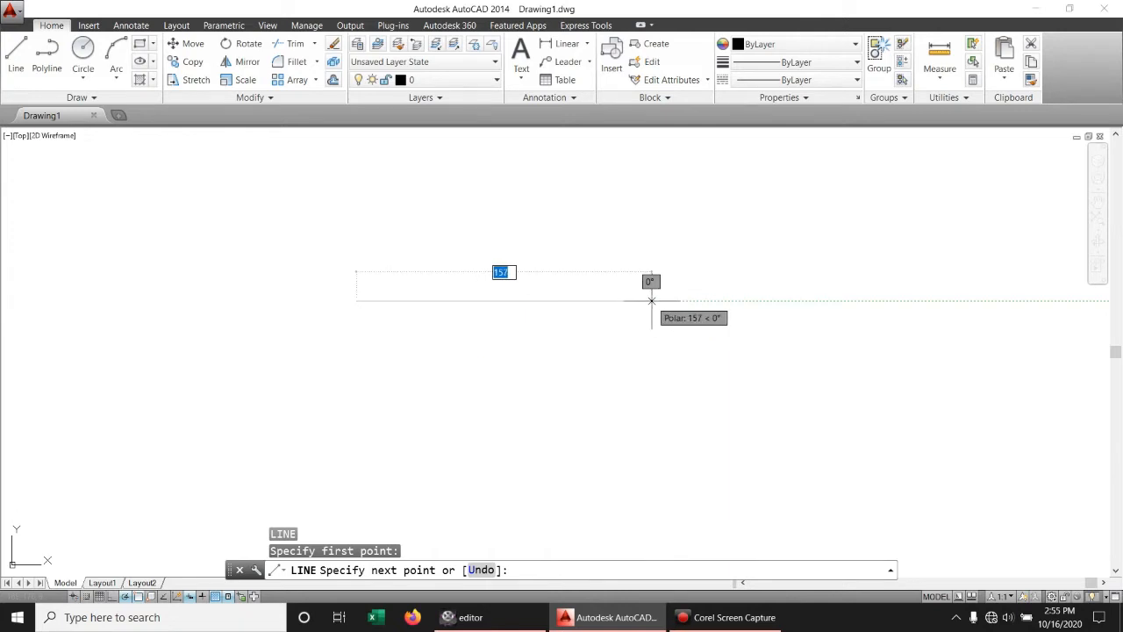
pyautogui.write('100')
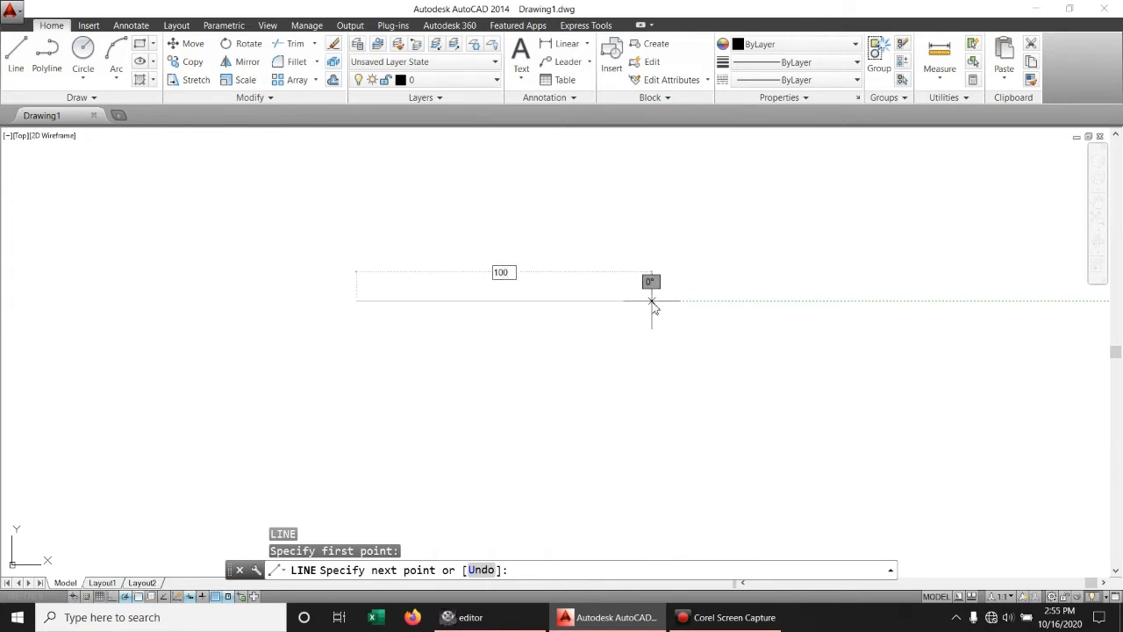
pyautogui.press('Return')
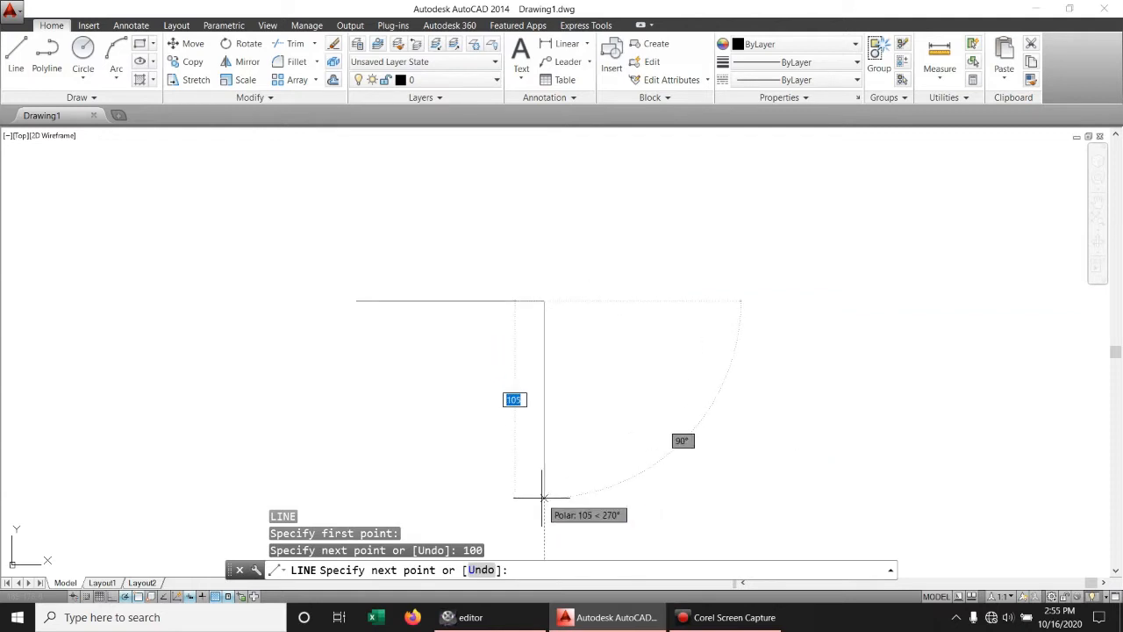
pyautogui.write('1')
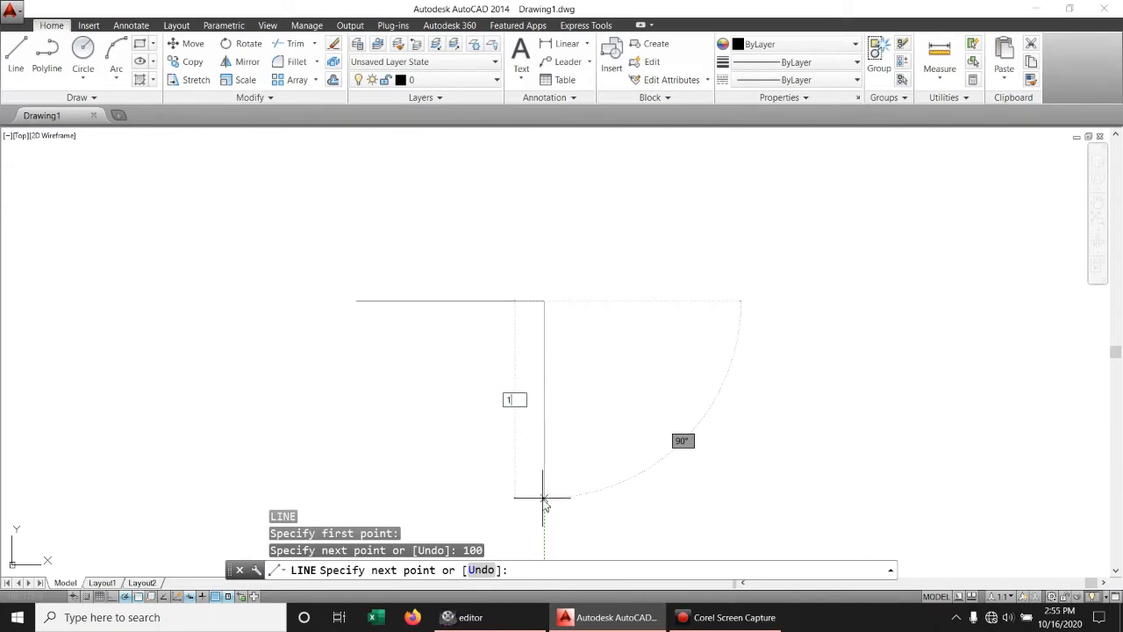
pyautogui.write('00')
pyautogui.press('Return')
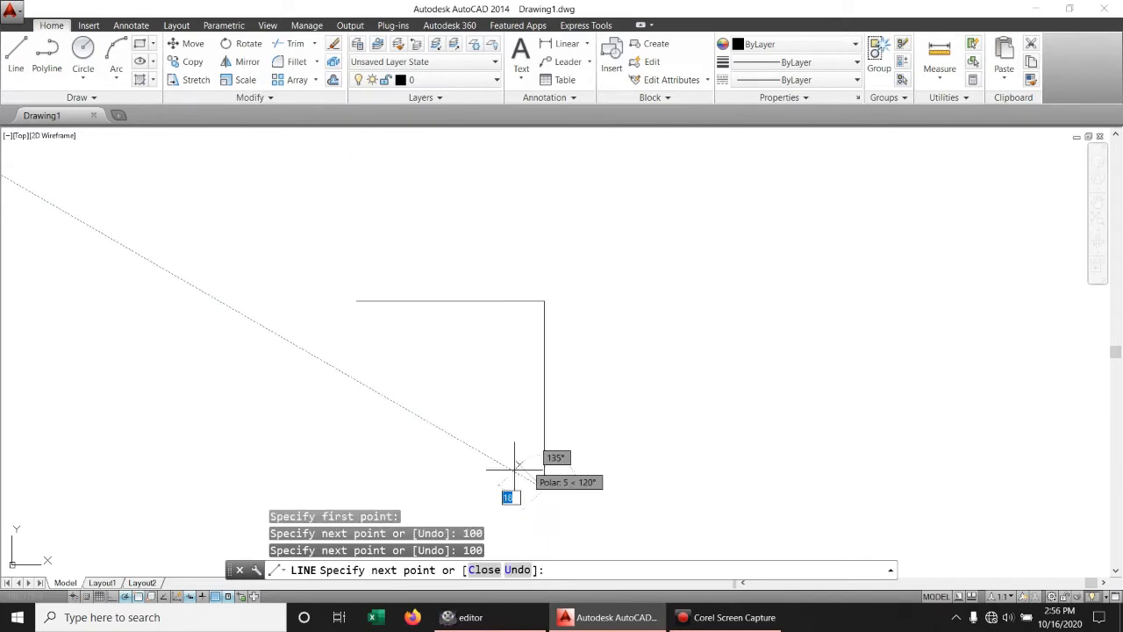
pyautogui.moveTo(389, 497); pyautogui.dragTo(398, 427, button='middle')
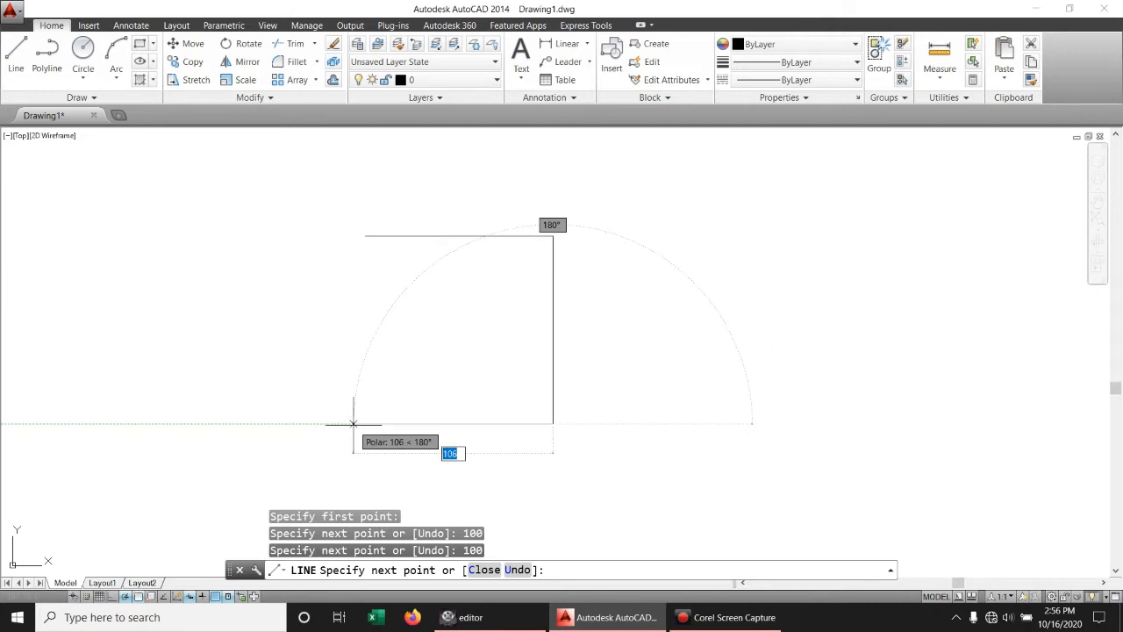
pyautogui.write('100')
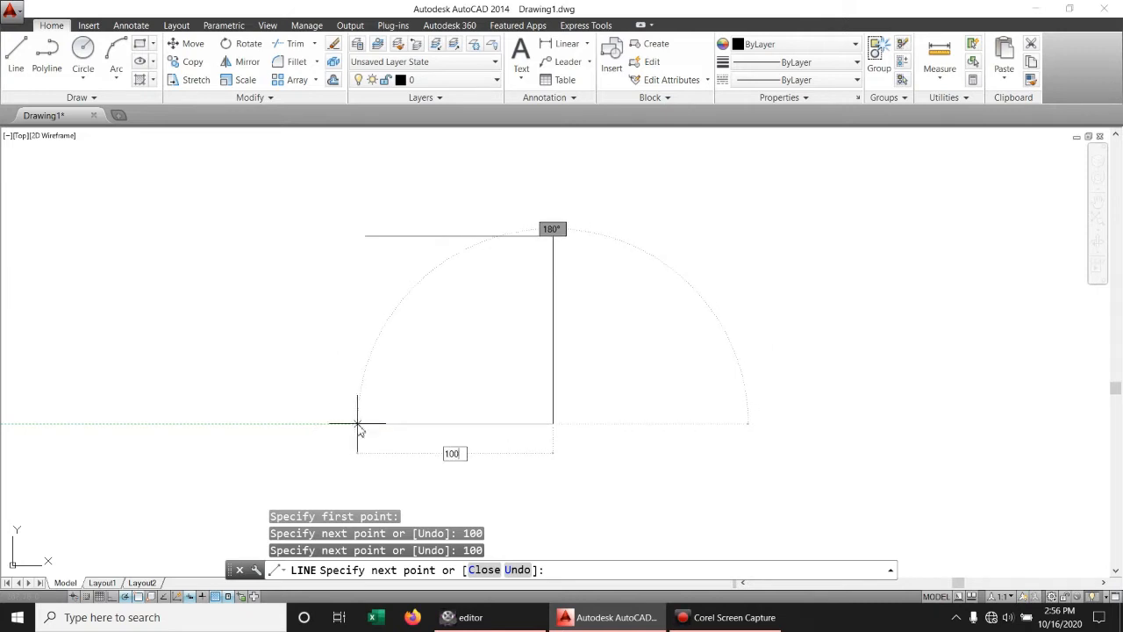
pyautogui.press('Return')
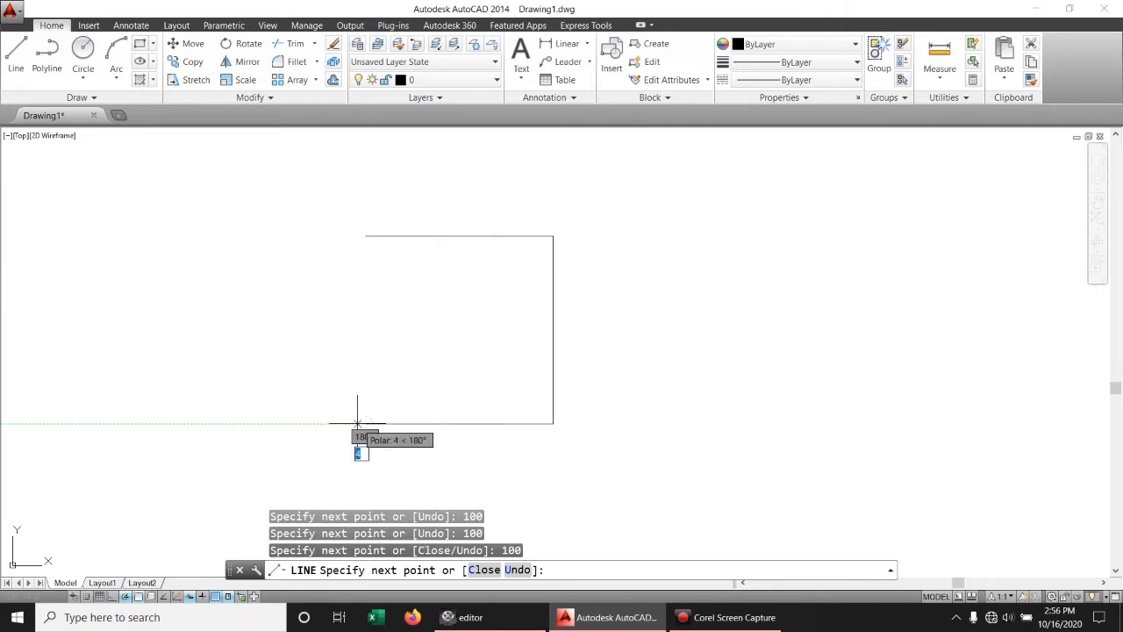
pyautogui.click(365, 235)
pyautogui.press('Return')
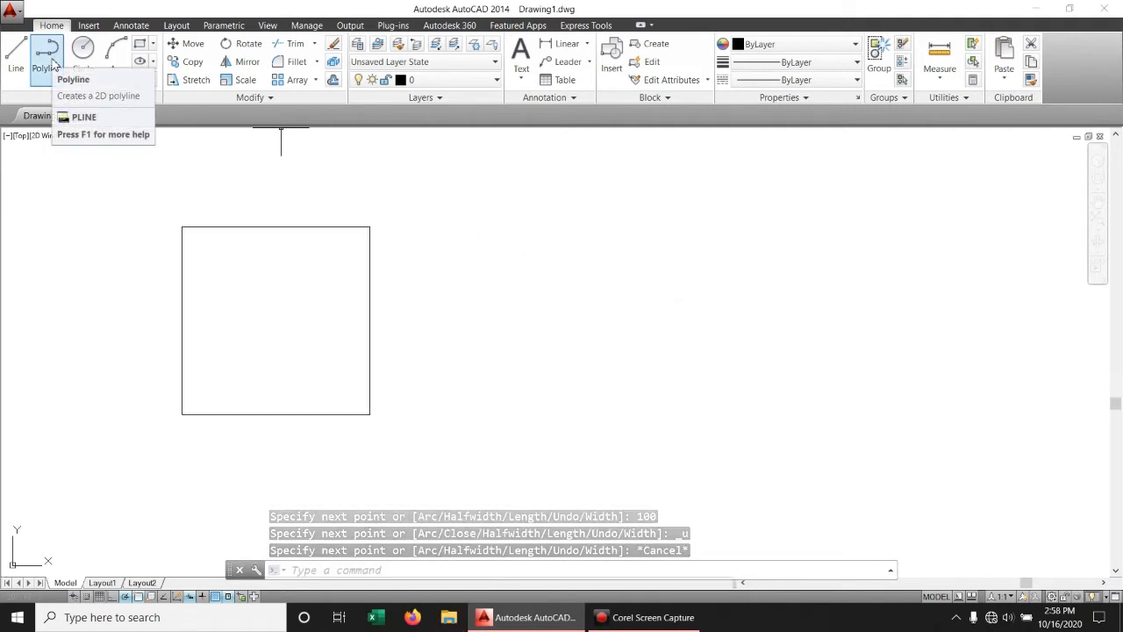
# Step: Draw a second square with 100-unit sides beside the first one as a single polyline
pyautogui.click(52, 63)
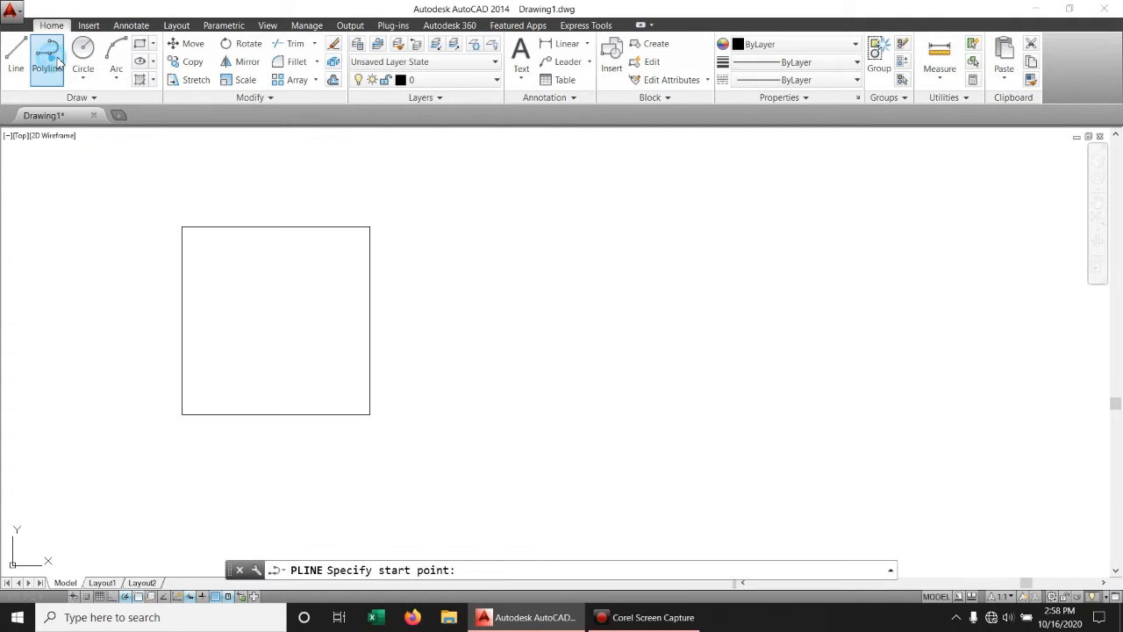
pyautogui.click(457, 227)
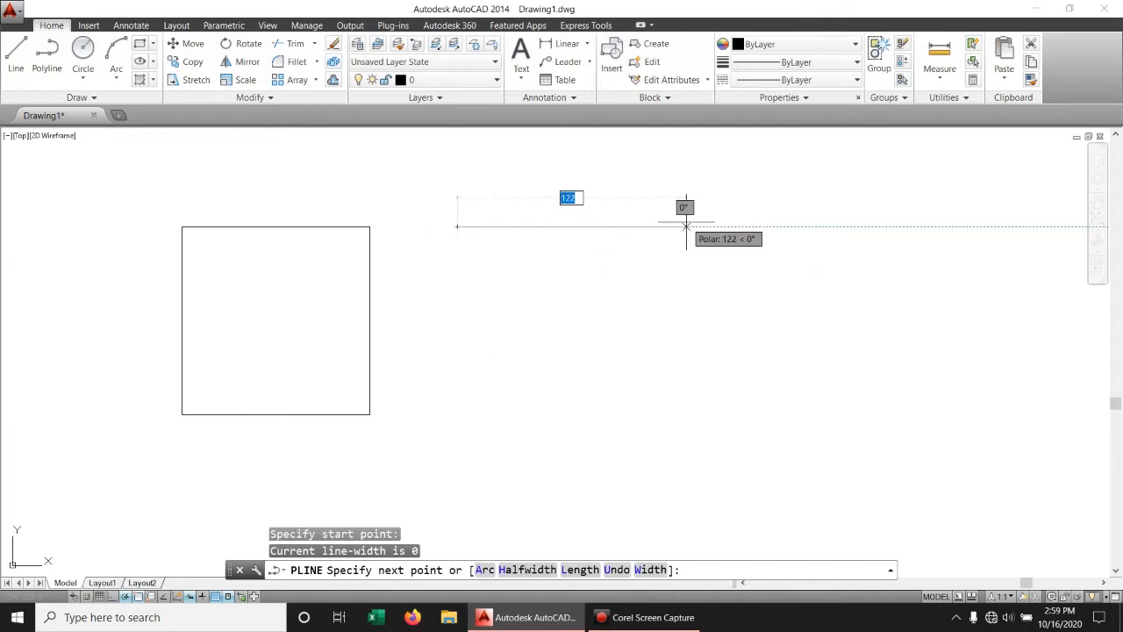
pyautogui.write('1')
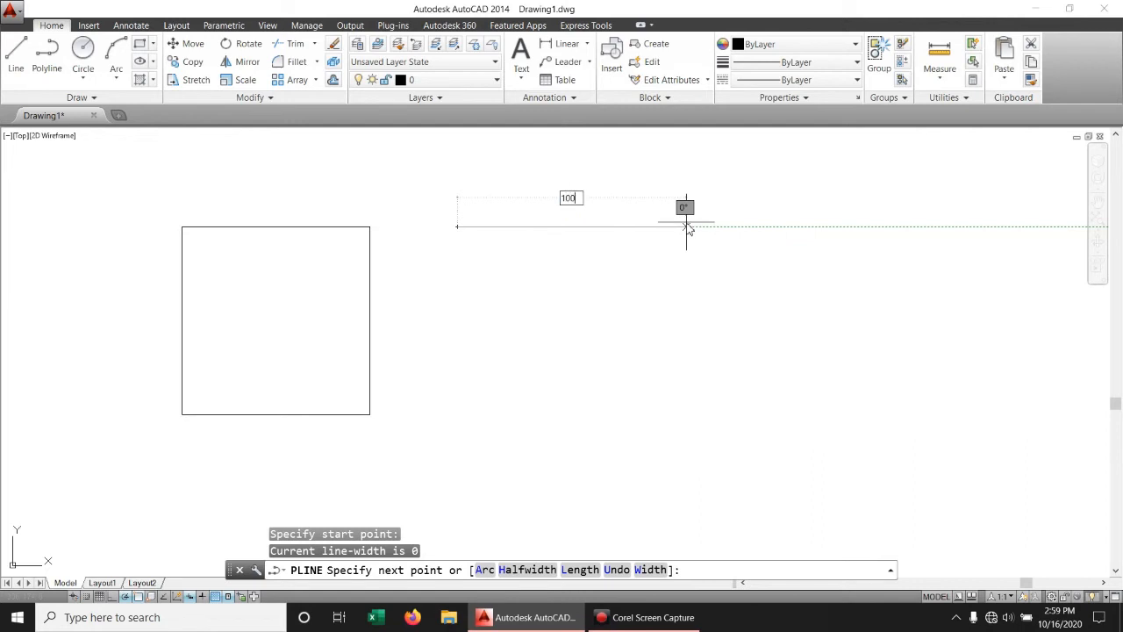
pyautogui.write('00')
pyautogui.press('Return')
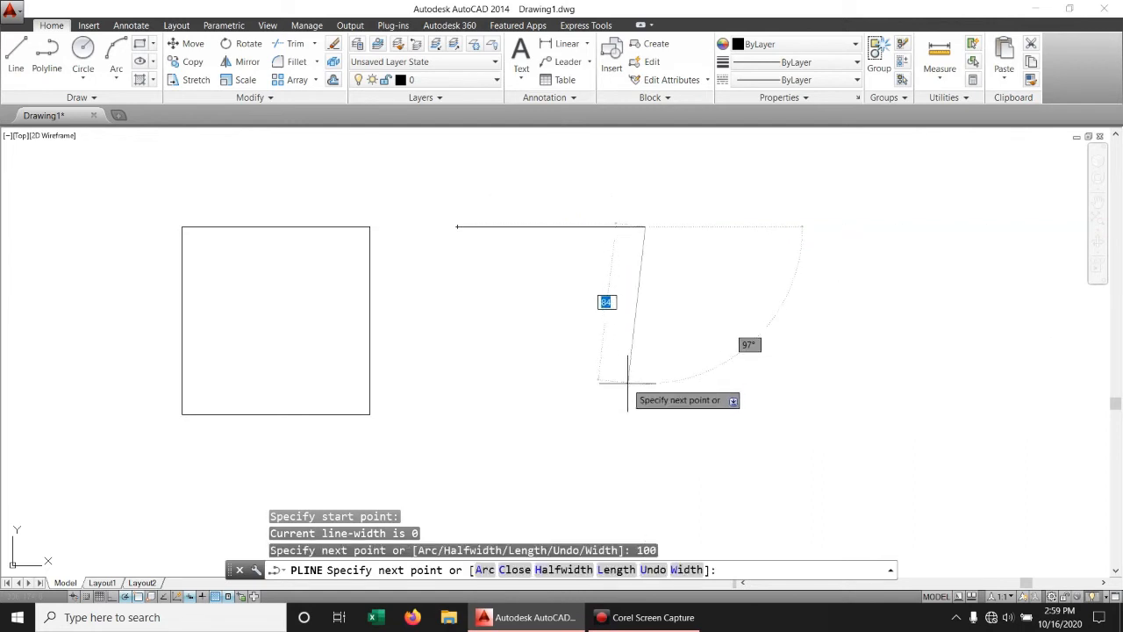
pyautogui.write('100')
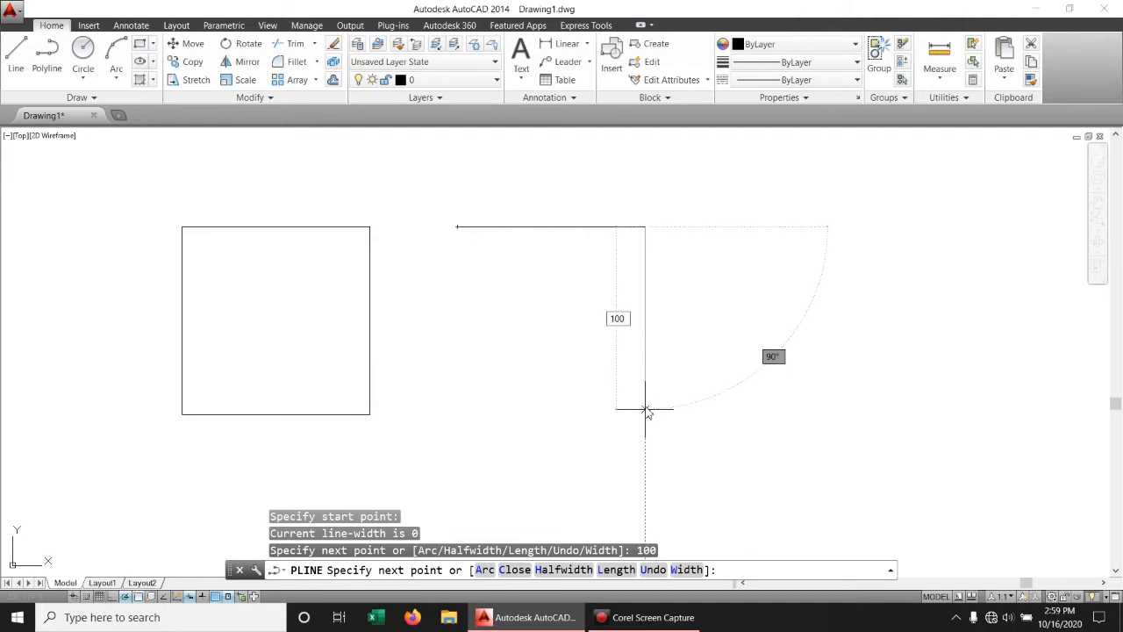
pyautogui.press('Return')
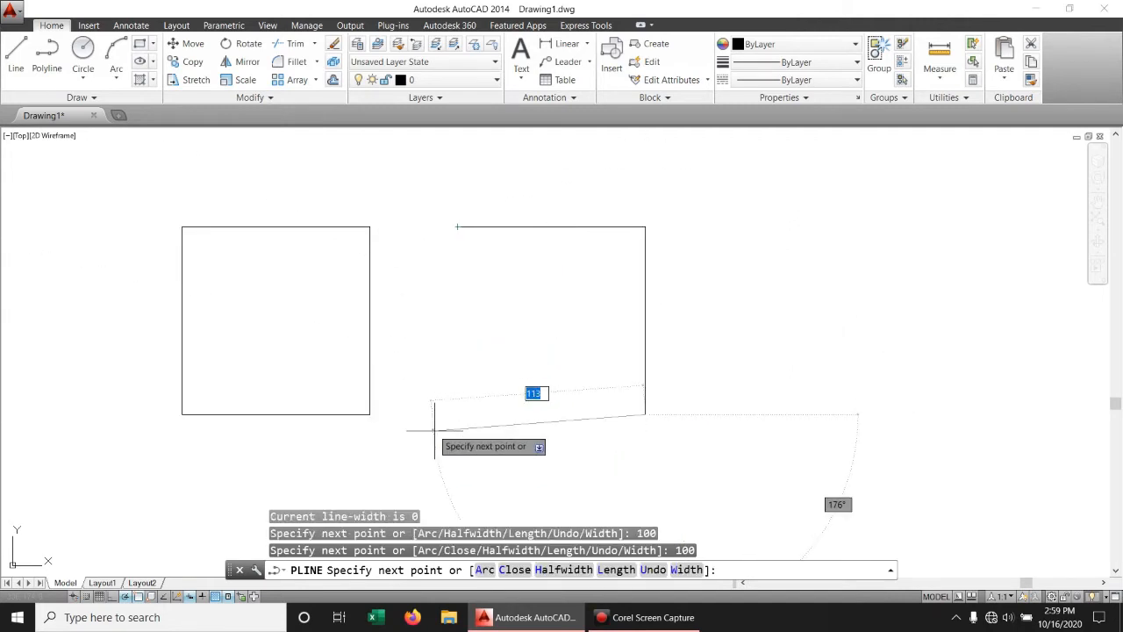
pyautogui.write('100')
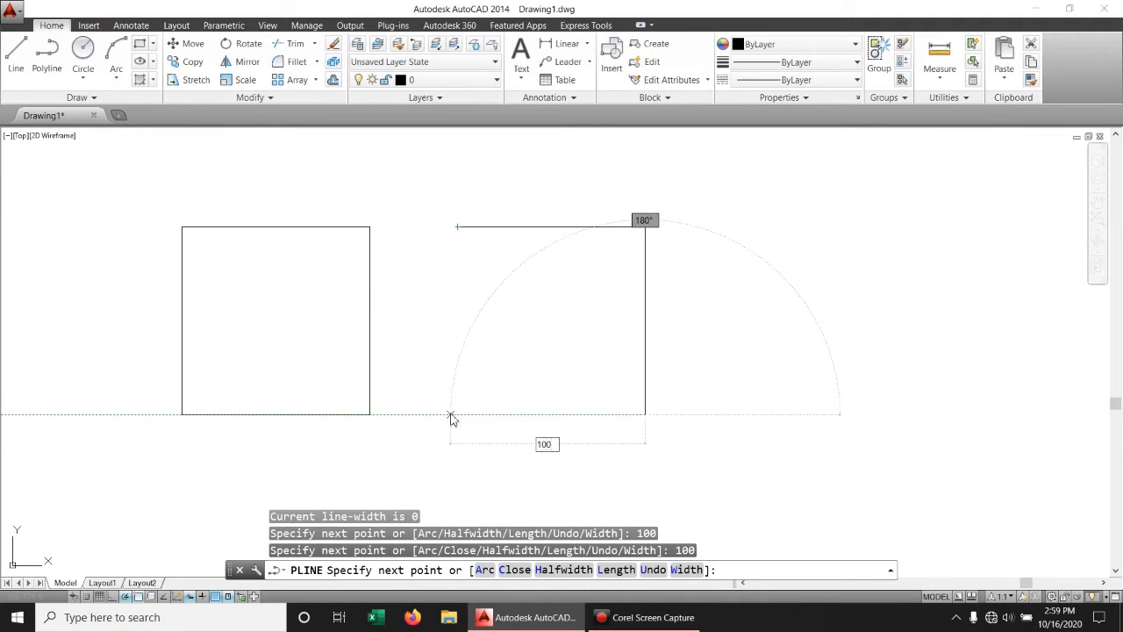
pyautogui.press('Return')
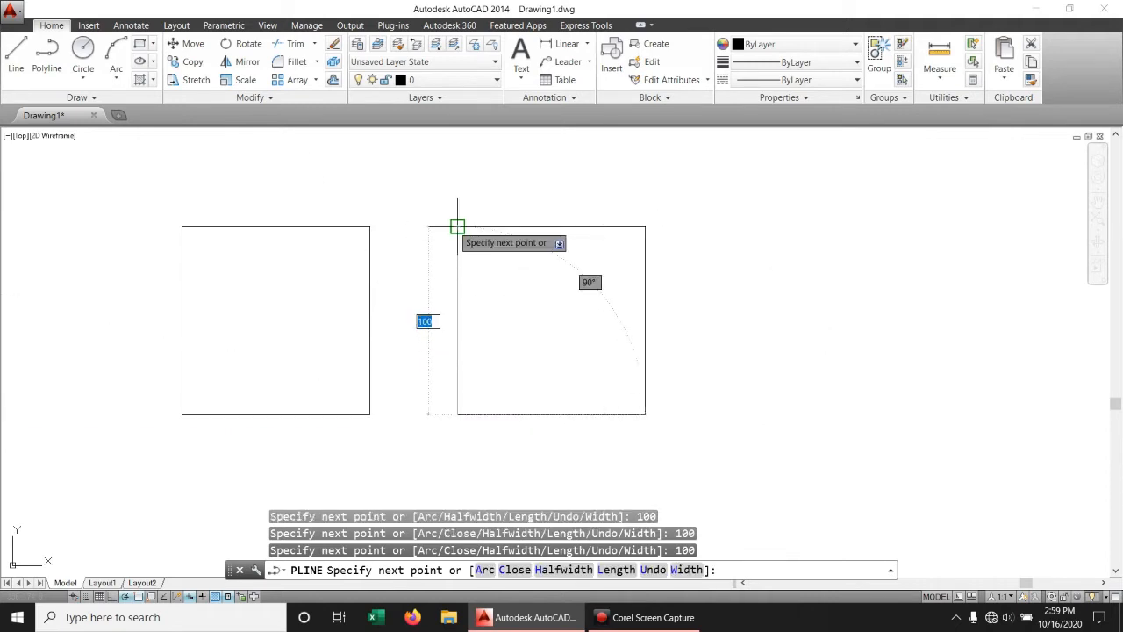
pyautogui.click(456, 226)
pyautogui.press('Return')
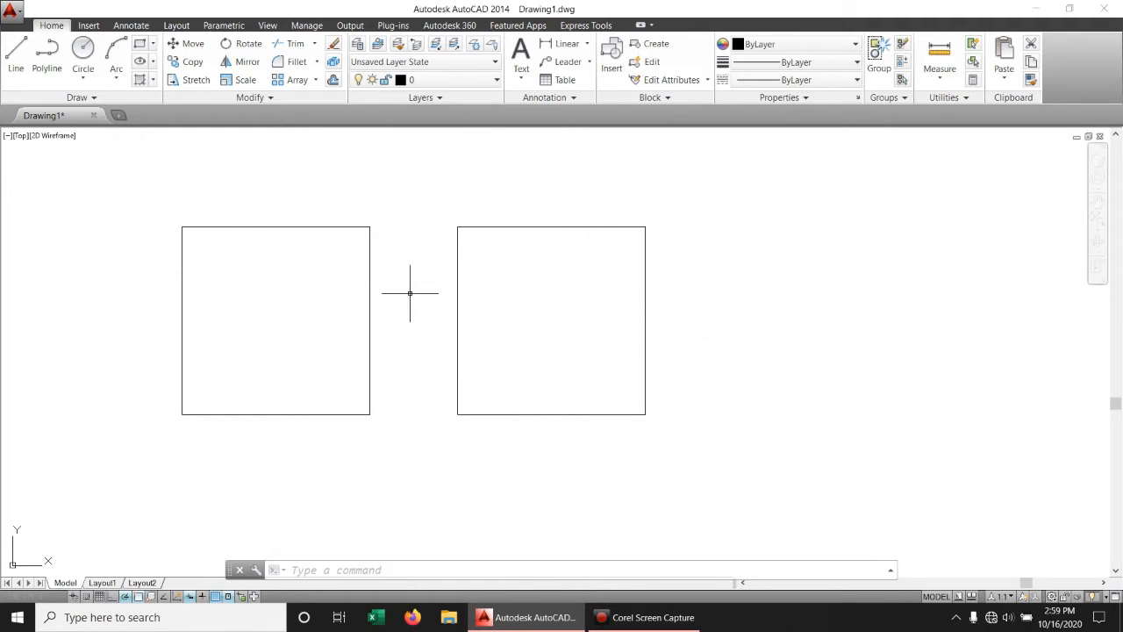
# Step: Examine how the line-drawn square selects by picking its top edge alone and by windowing the whole square
pyautogui.click(288, 211)
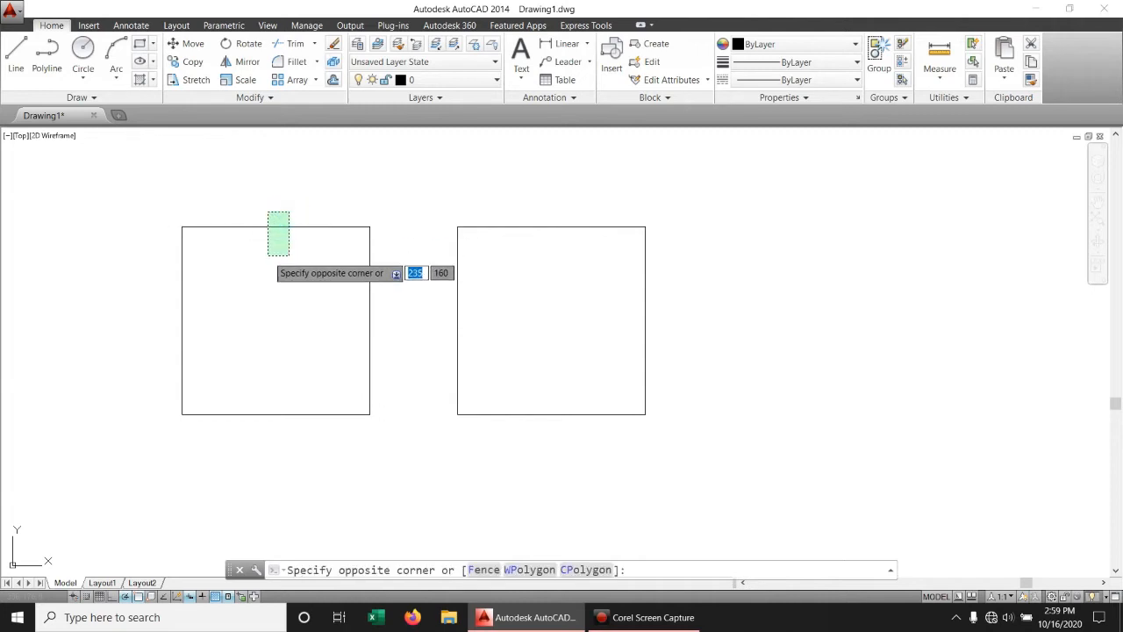
pyautogui.click(268, 253)
pyautogui.press('Escape')
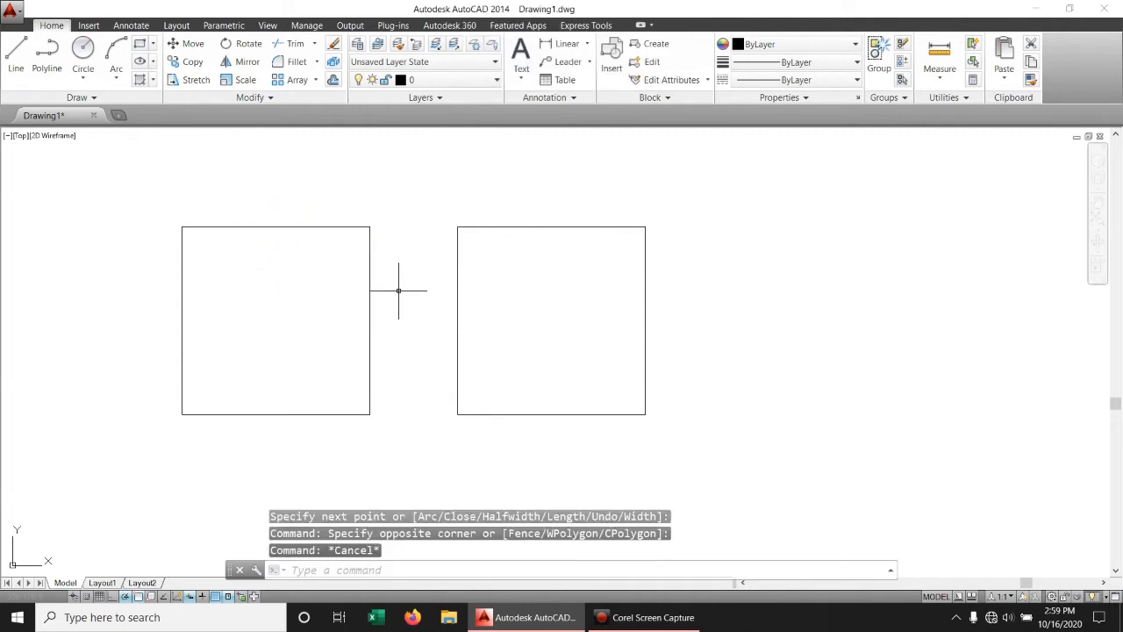
pyautogui.click(100, 175)
pyautogui.click(375, 439)
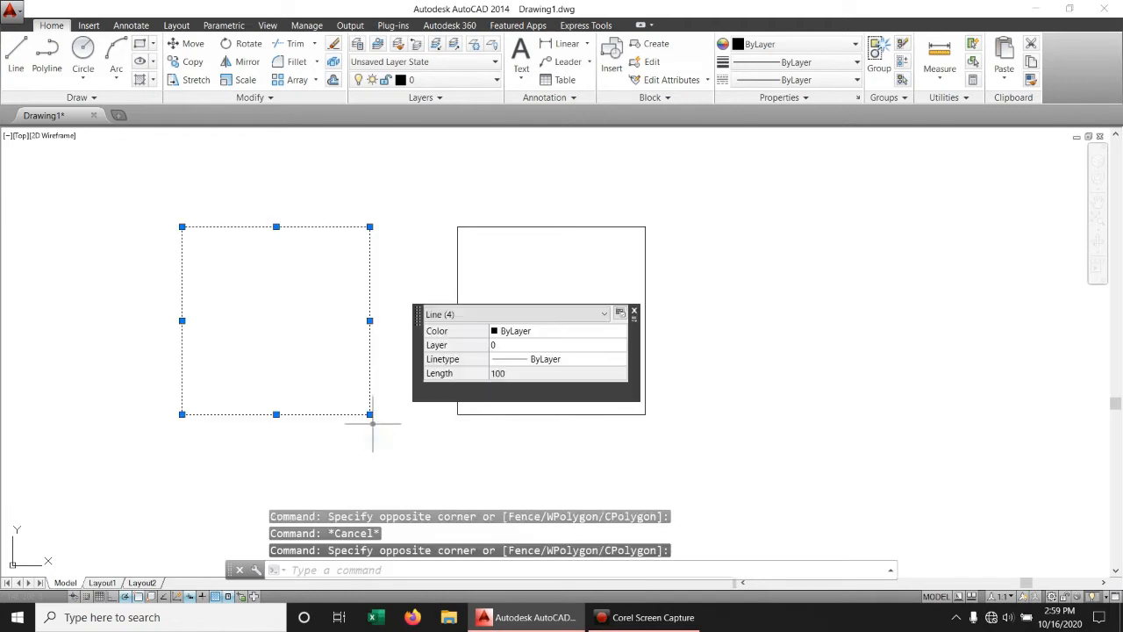
pyautogui.press('Escape')
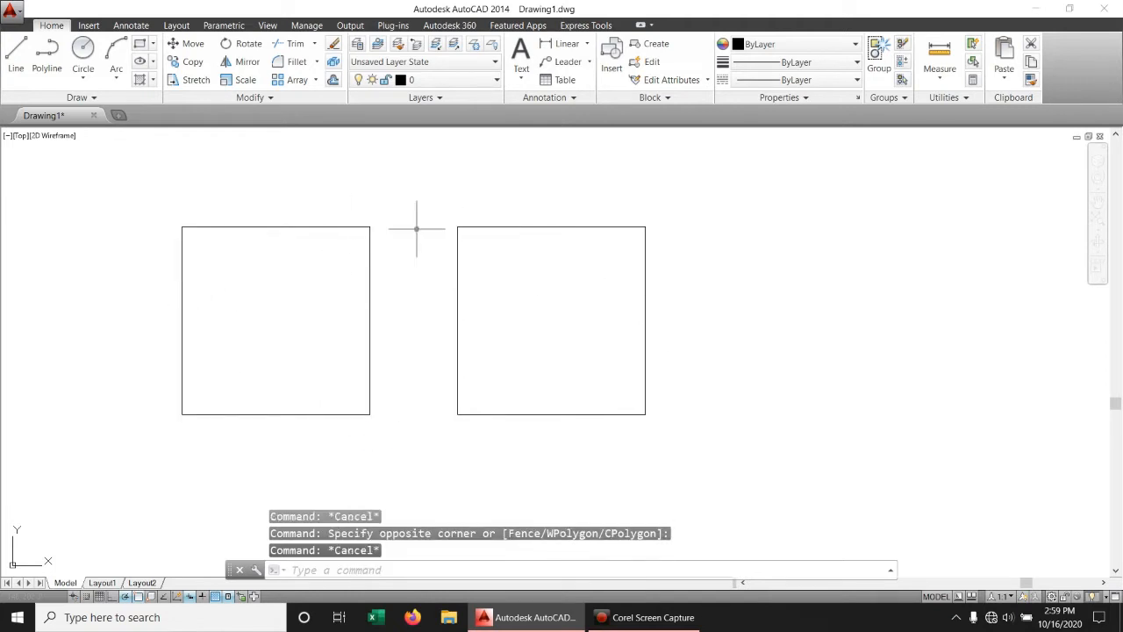
# Step: Compare how the polyline square and the line-drawn square select by crossing the right edge of each one in turn
pyautogui.click(749, 313)
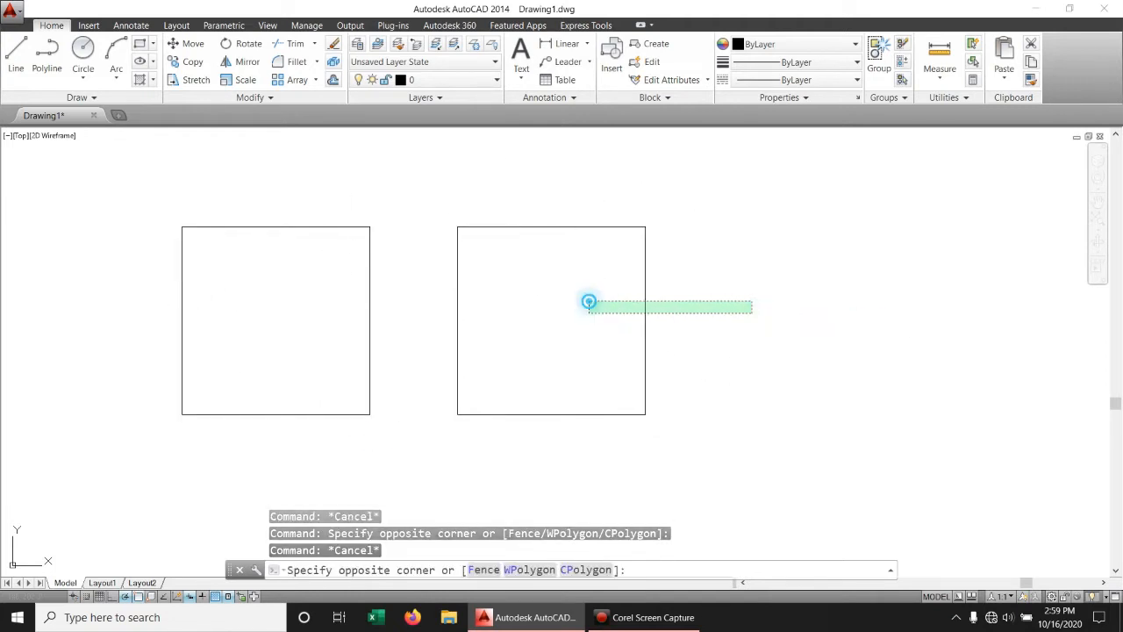
pyautogui.click(587, 314)
pyautogui.press('Escape')
pyautogui.click(744, 316)
pyautogui.click(642, 307)
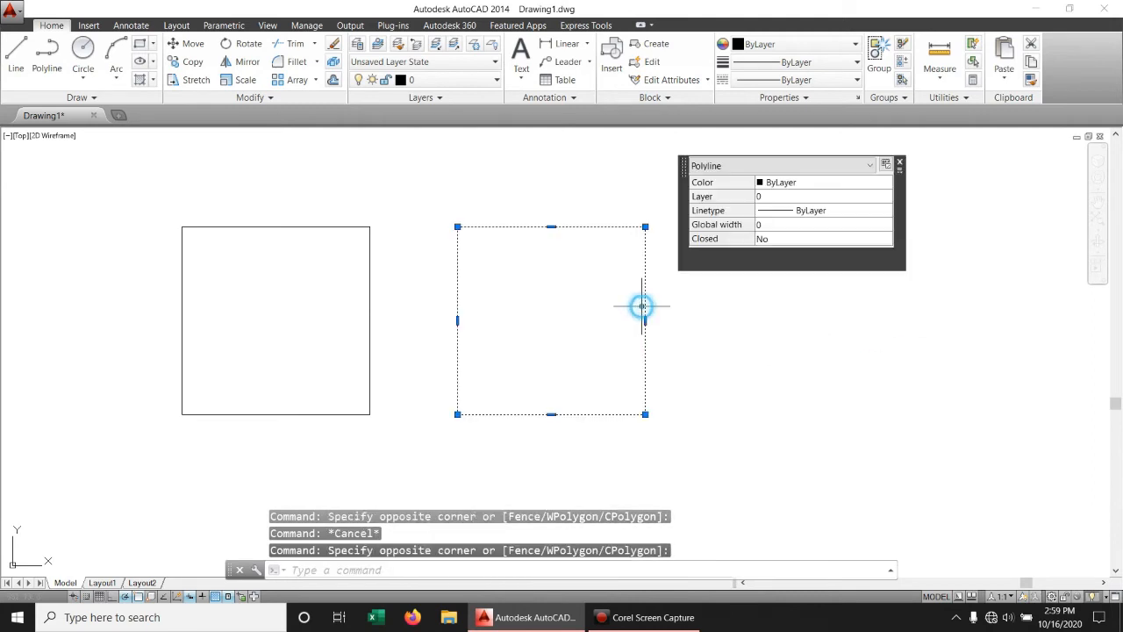
pyautogui.press('Escape')
pyautogui.click(411, 313)
pyautogui.click(361, 312)
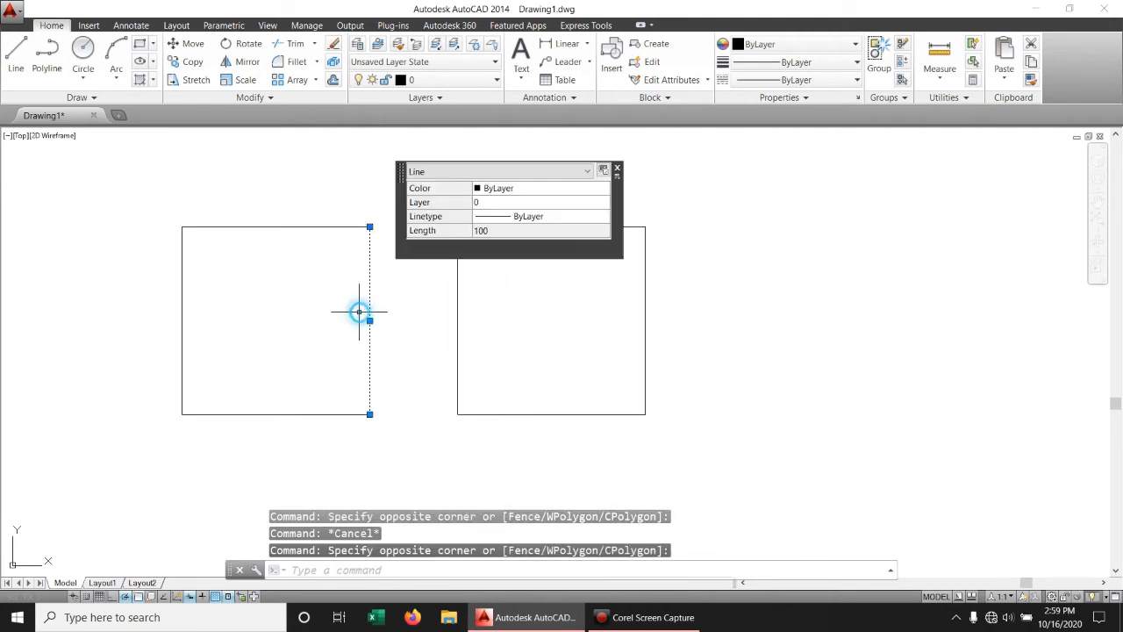
pyautogui.press('Escape')
pyautogui.click(714, 308)
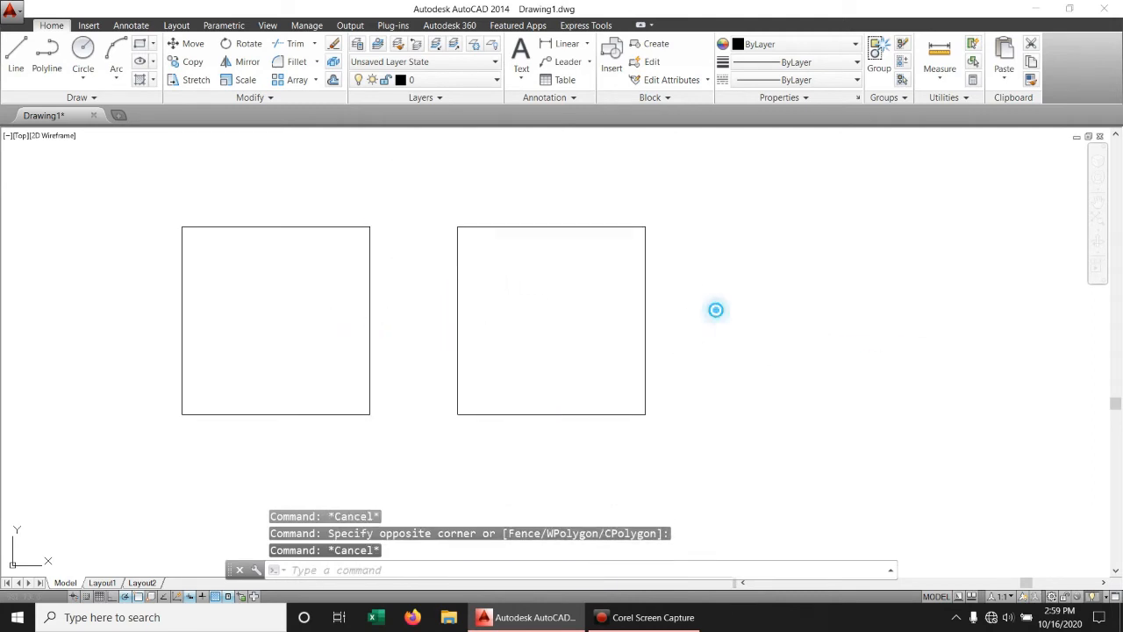
pyautogui.click(592, 298)
pyautogui.press('Escape')
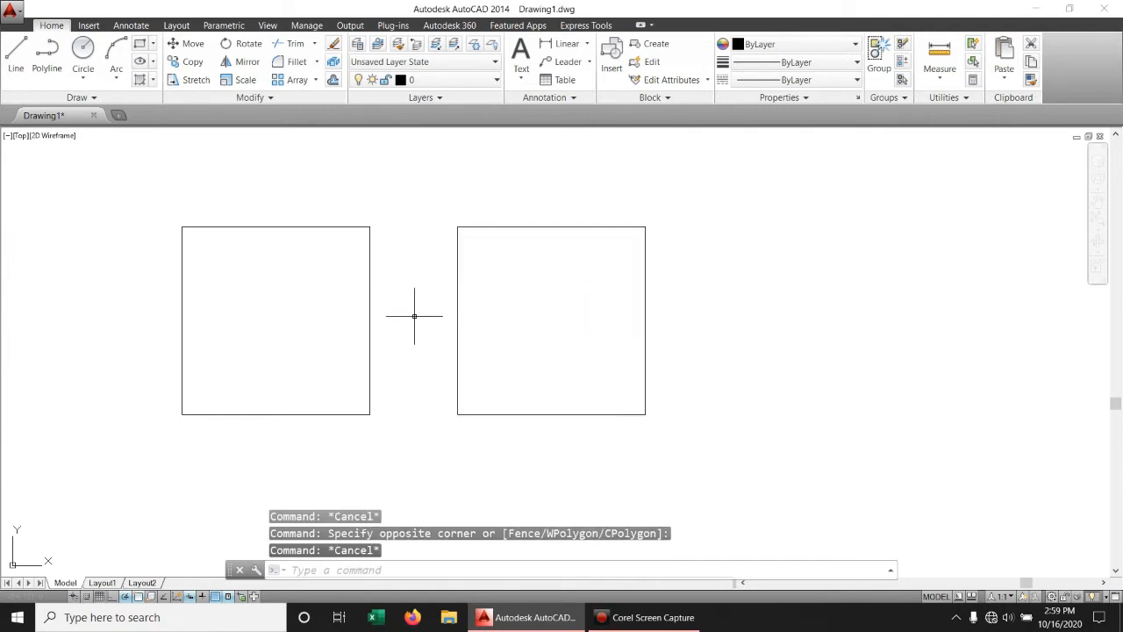
pyautogui.click(416, 316)
pyautogui.click(306, 306)
pyautogui.press('Escape')
# Step: Start a polyline beside the second square, level with its top edge, and set its starting and ending widths to 10
pyautogui.moveTo(727, 306)
pyautogui.mouseDown(button='middle')
pyautogui.moveTo(501, 334)
pyautogui.moveTo(598, 343)
pyautogui.mouseUp(button='middle')
pyautogui.write('pl')
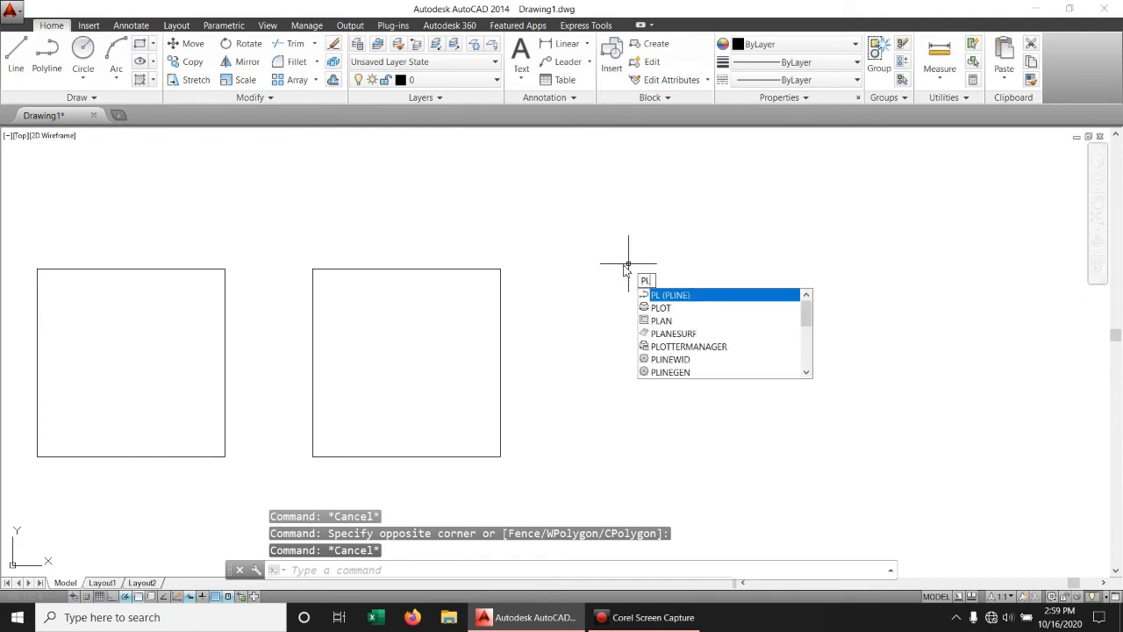
pyautogui.press('Return')
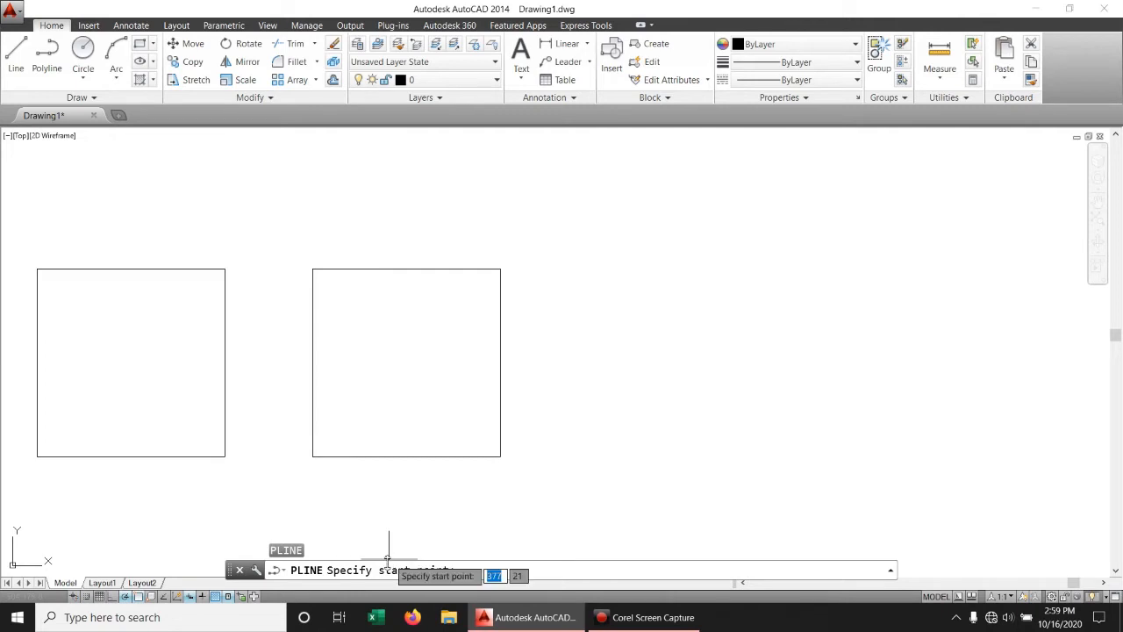
pyautogui.moveTo(343, 560); pyautogui.dragTo(340, 508)
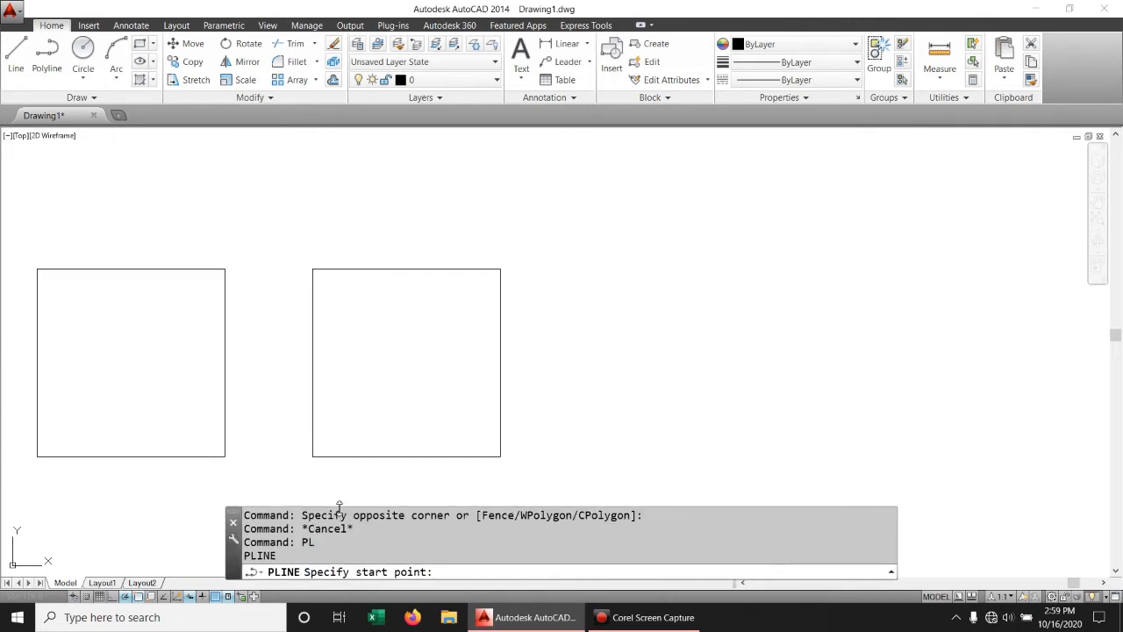
pyautogui.click(606, 271)
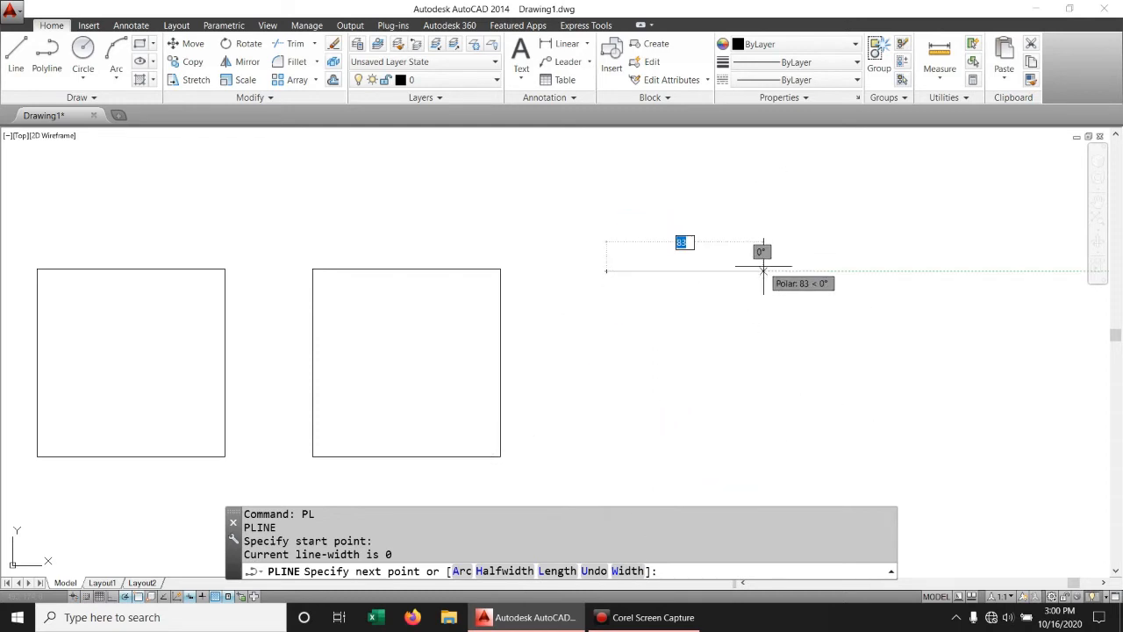
pyautogui.click(628, 570)
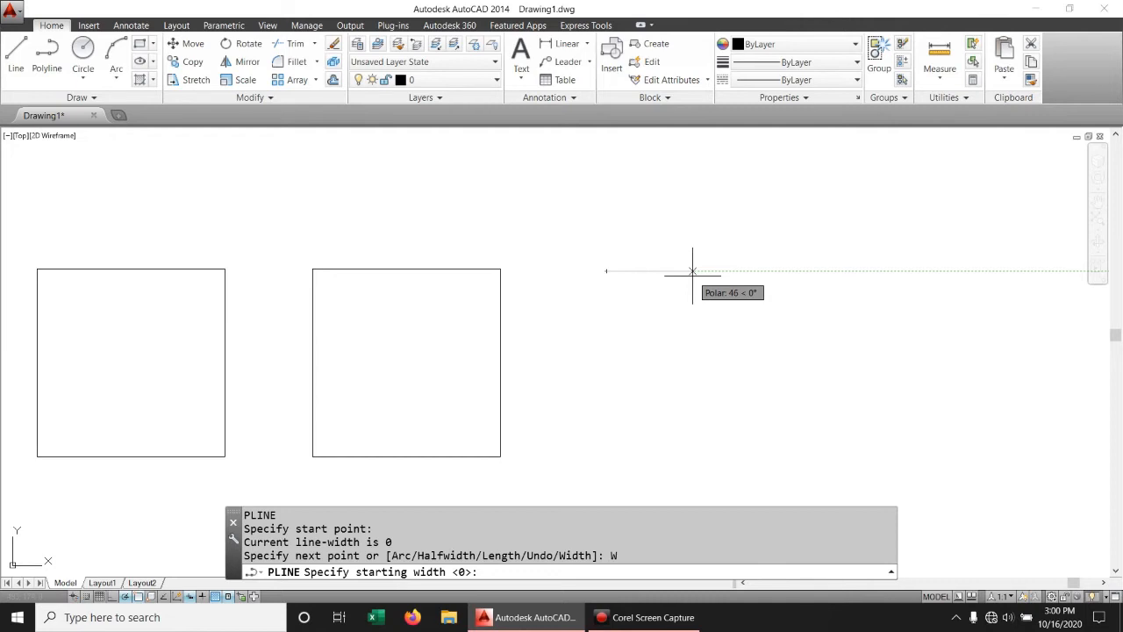
pyautogui.write('10')
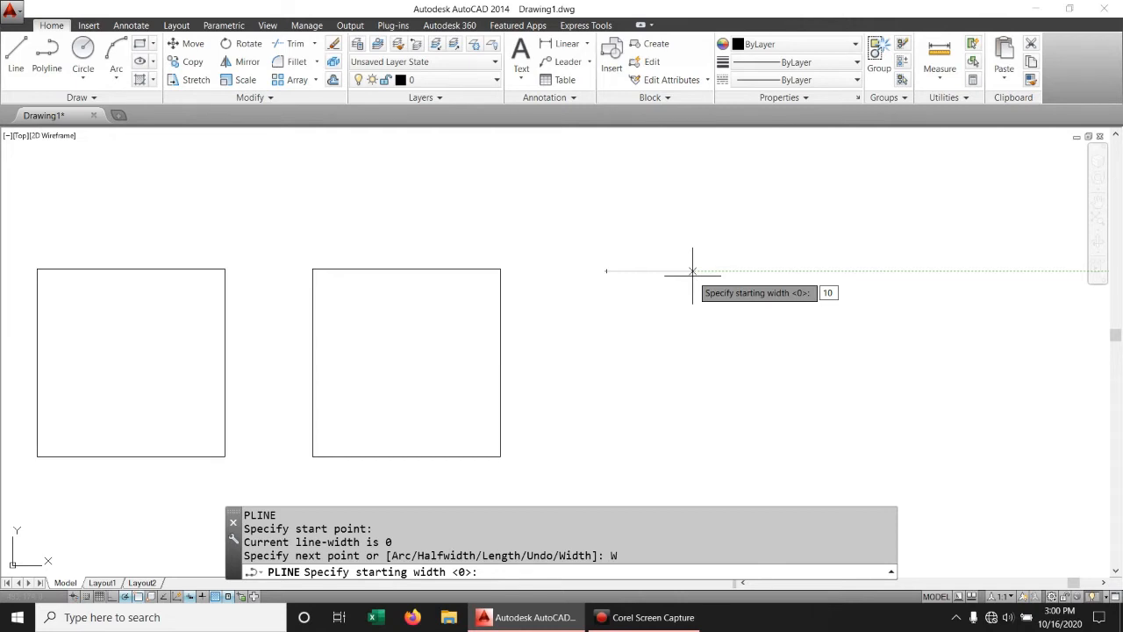
pyautogui.press('Return')
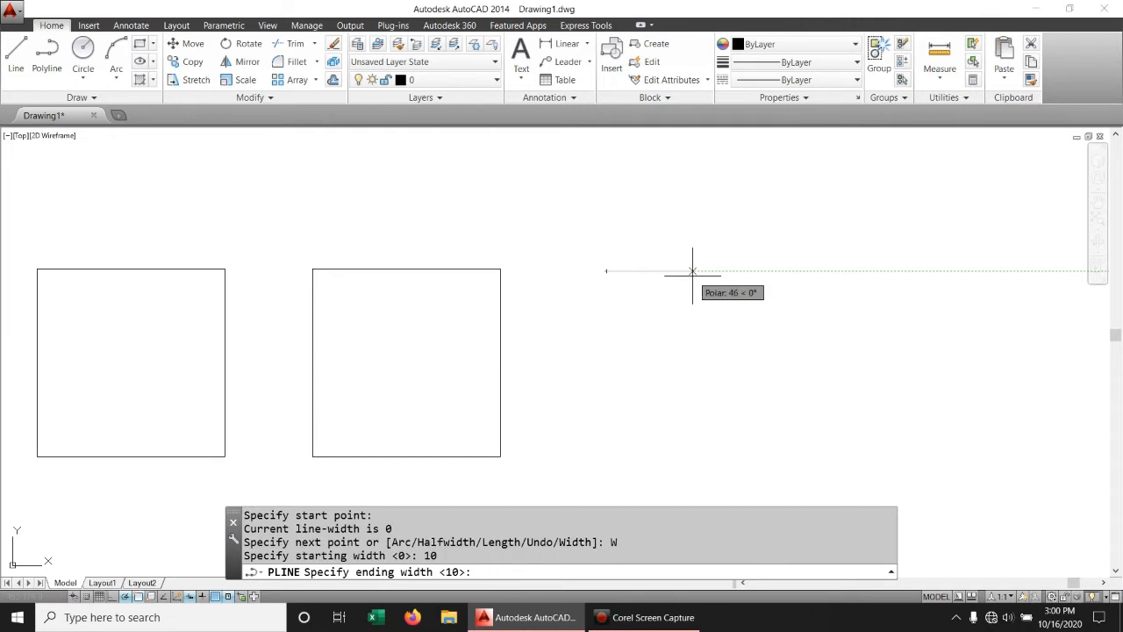
pyautogui.write('10')
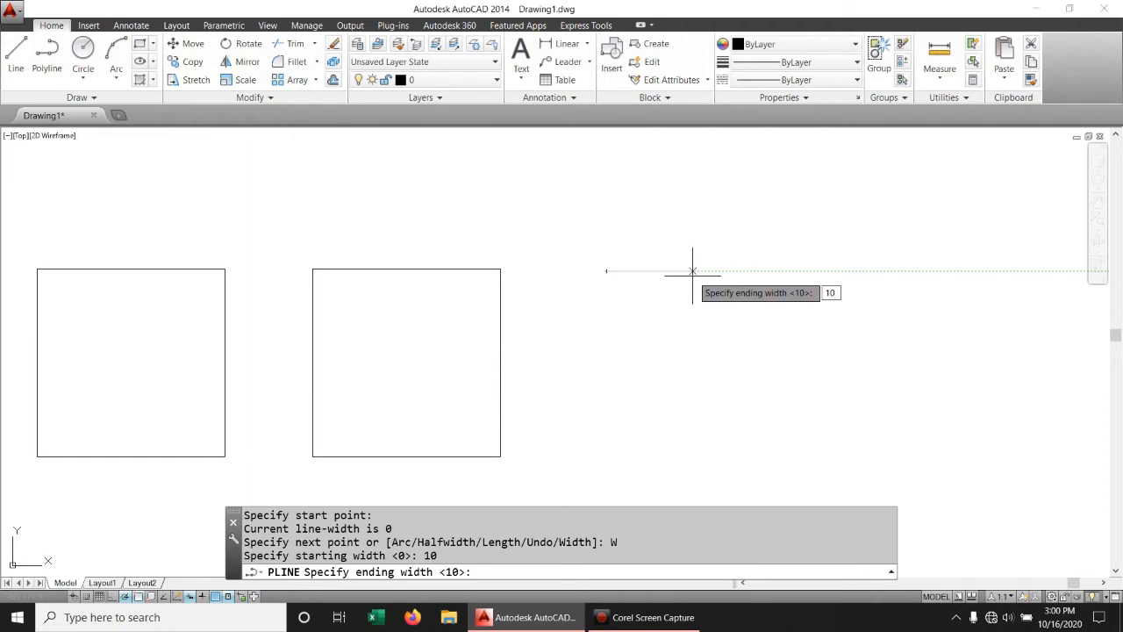
pyautogui.press('Return')
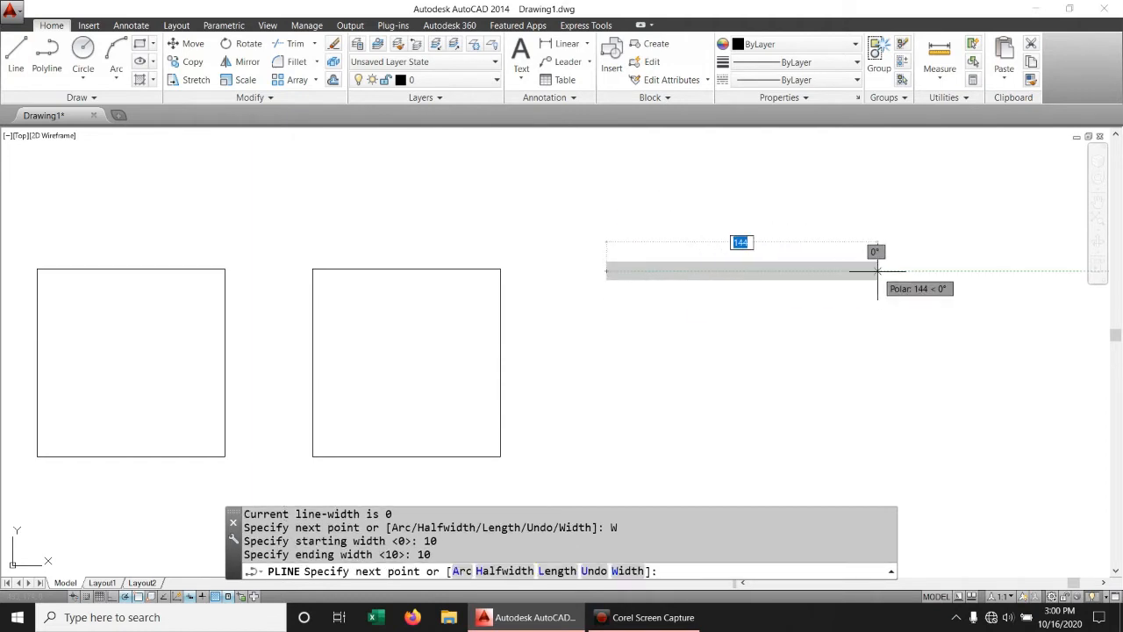
# Step: Draw the wide polyline's top side 100 units to the right and its right side 100 units downward
pyautogui.write('1')
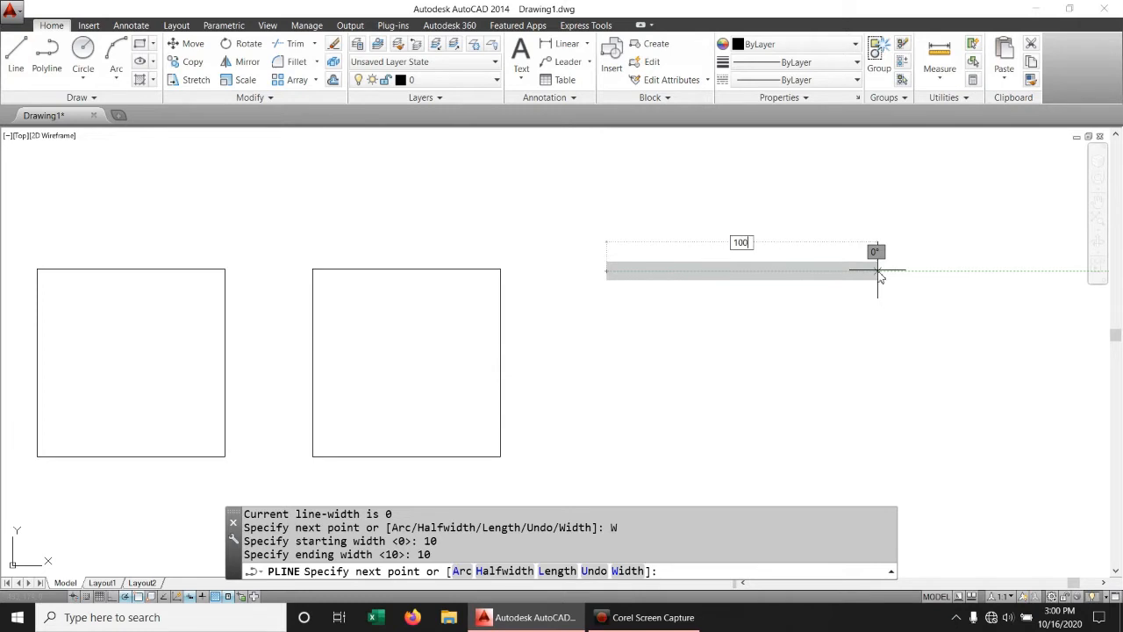
pyautogui.write('00')
pyautogui.press('Return')
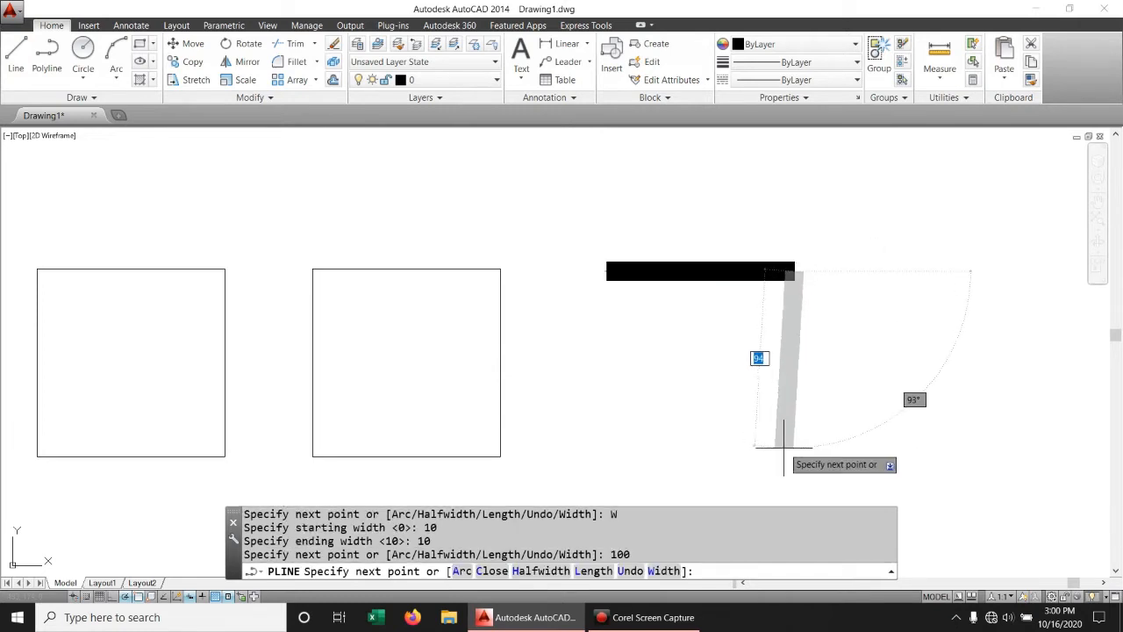
pyautogui.write('10')
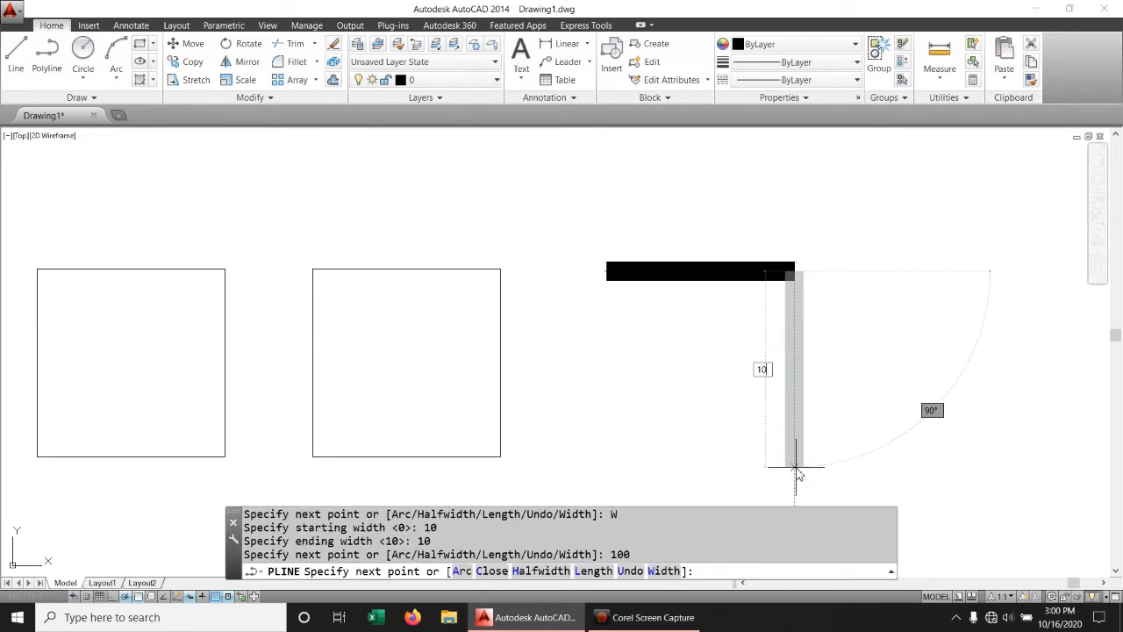
pyautogui.write('0')
pyautogui.press('Return')
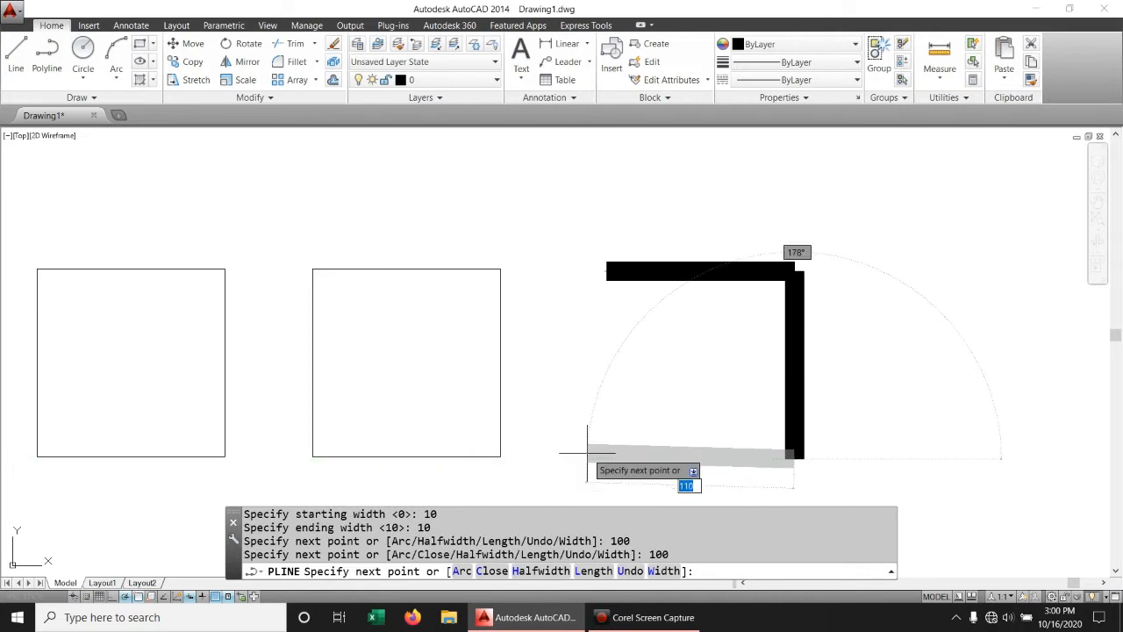
pyautogui.write('00')
pyautogui.press('Return')
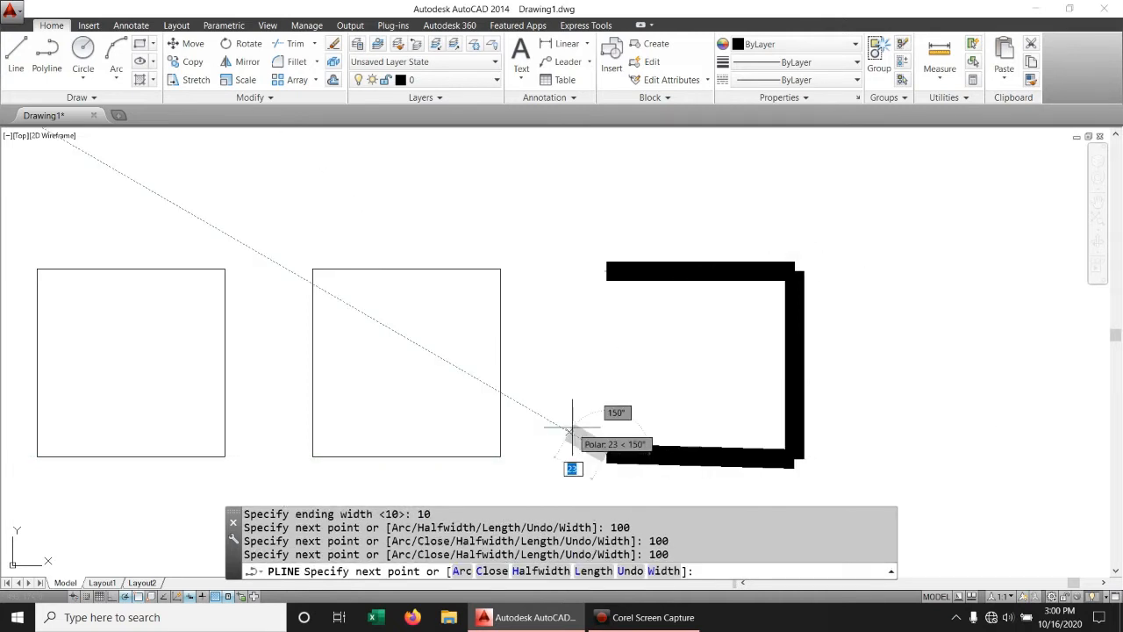
pyautogui.hotkey('ctrl', 'z')
# Step: Draw the bottom side 100 units straight left, run the left side up to the start point, and end the polyline
pyautogui.write('1')
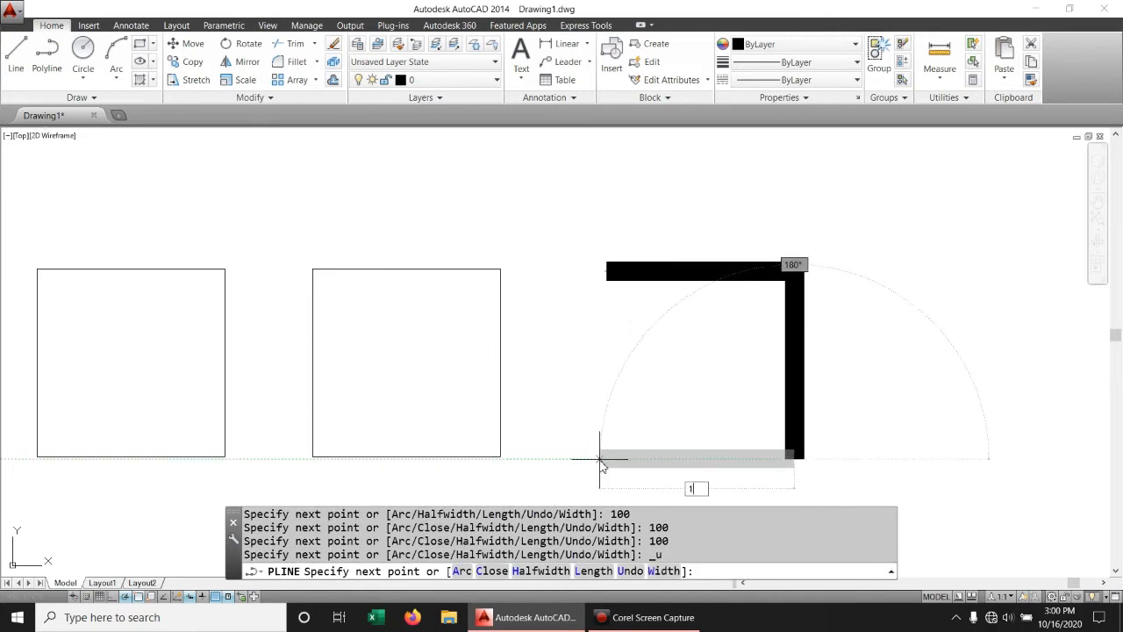
pyautogui.write('00')
pyautogui.press('Return')
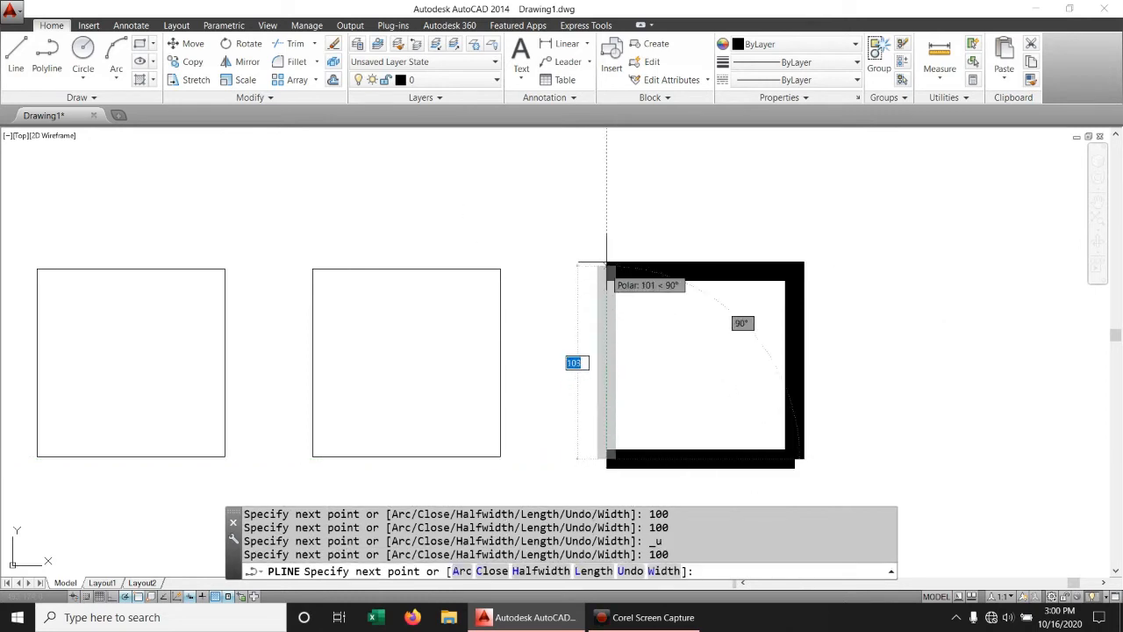
pyautogui.click(606, 271)
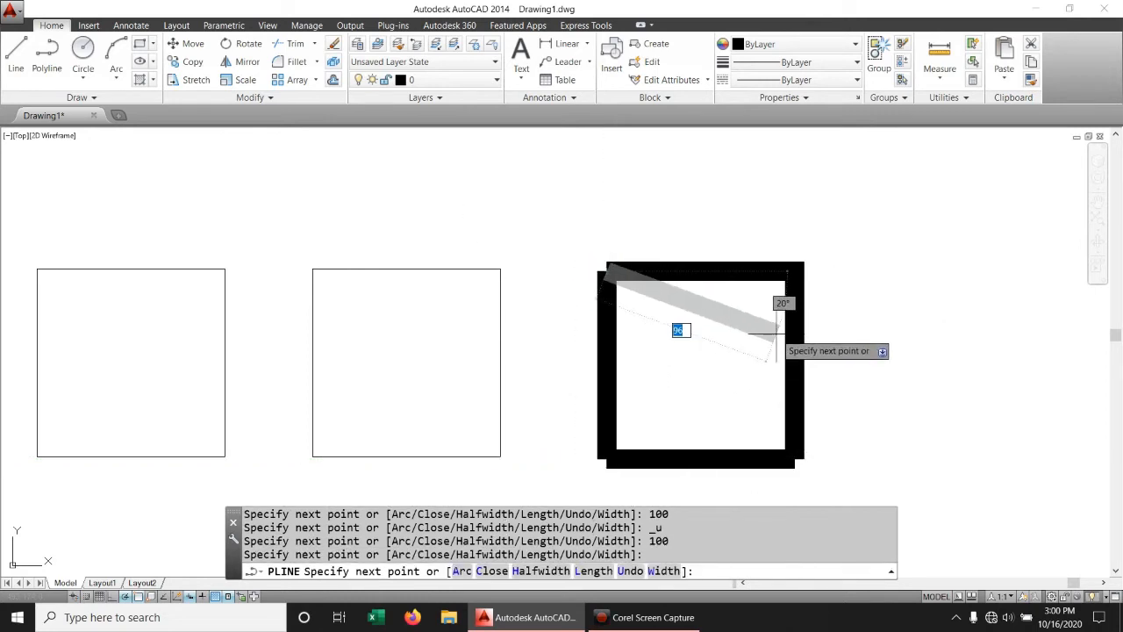
pyautogui.press('Return')
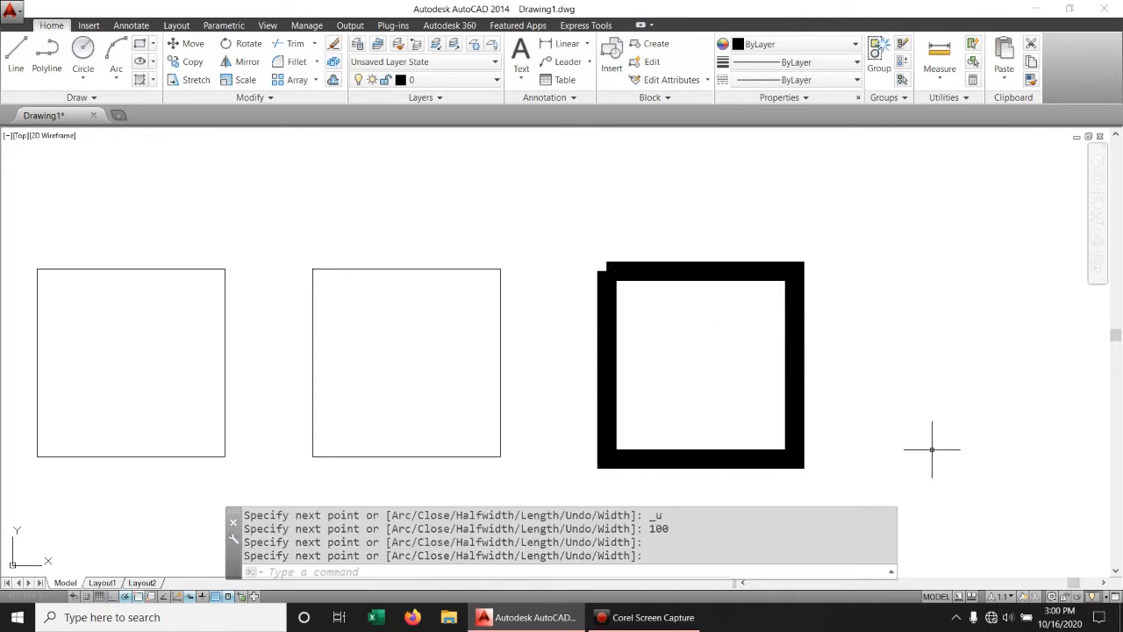
# Step: Start another wide polyline beside the thick square and draw its top and right sides 100 units each
pyautogui.moveTo(892, 400)
pyautogui.mouseDown(button='middle')
pyautogui.moveTo(621, 374)
pyautogui.moveTo(615, 388)
pyautogui.mouseUp(button='middle')
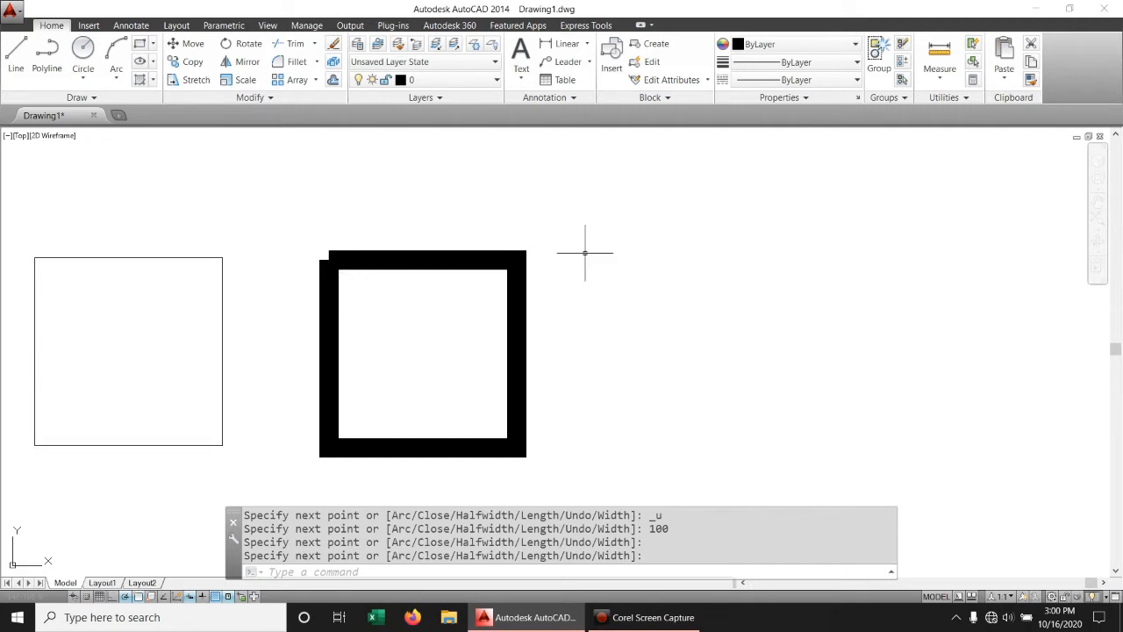
pyautogui.click(634, 257)
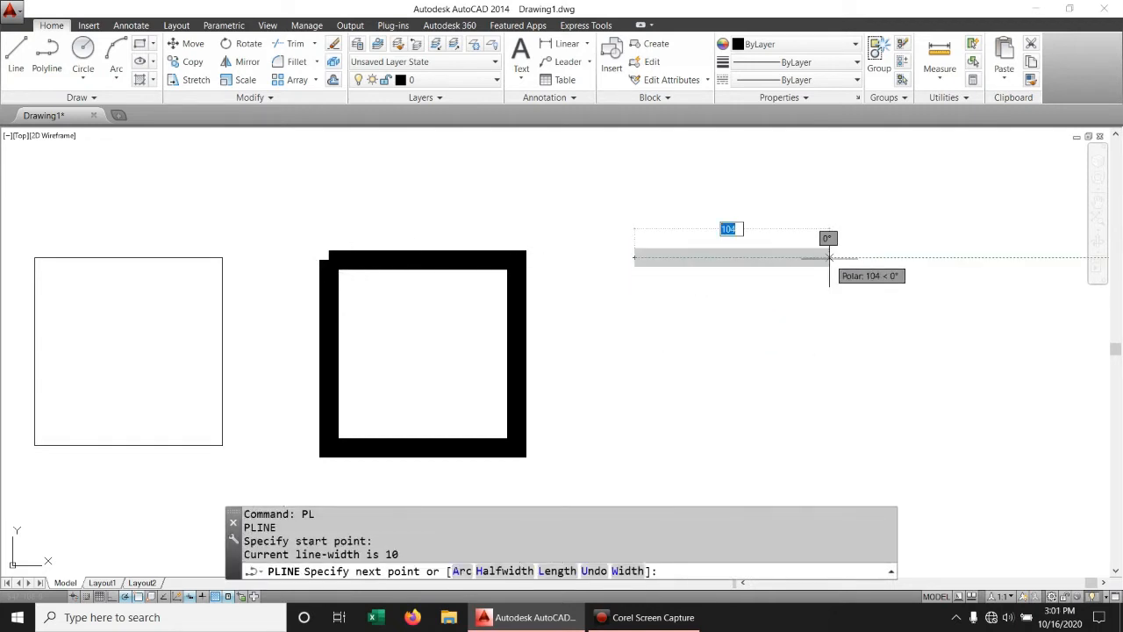
pyautogui.write('1')
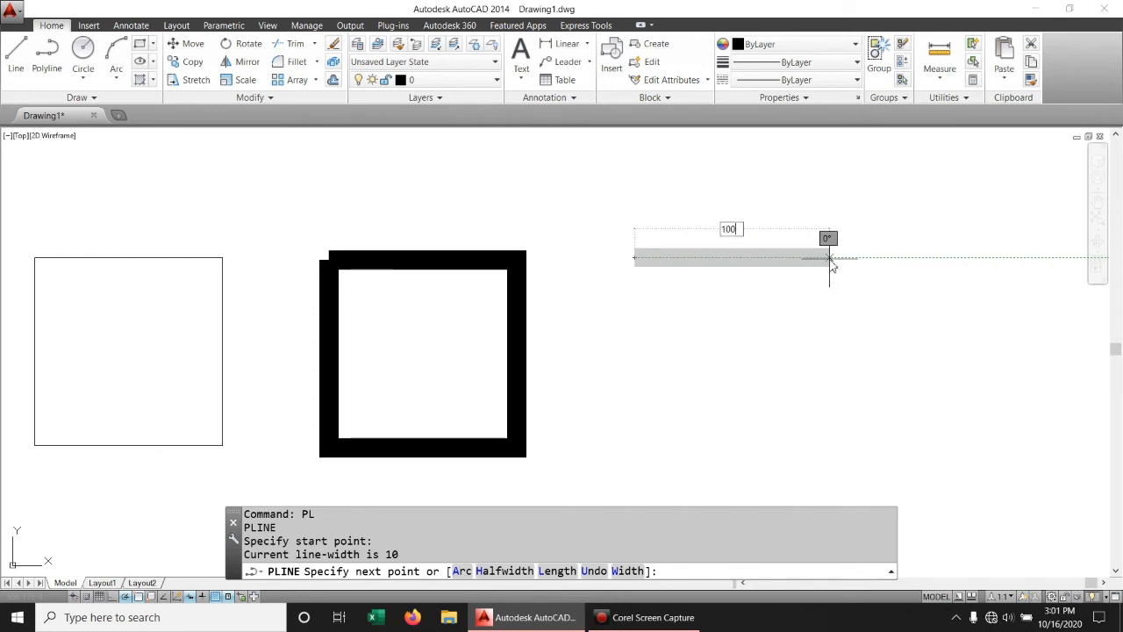
pyautogui.write('00')
pyautogui.press('Return')
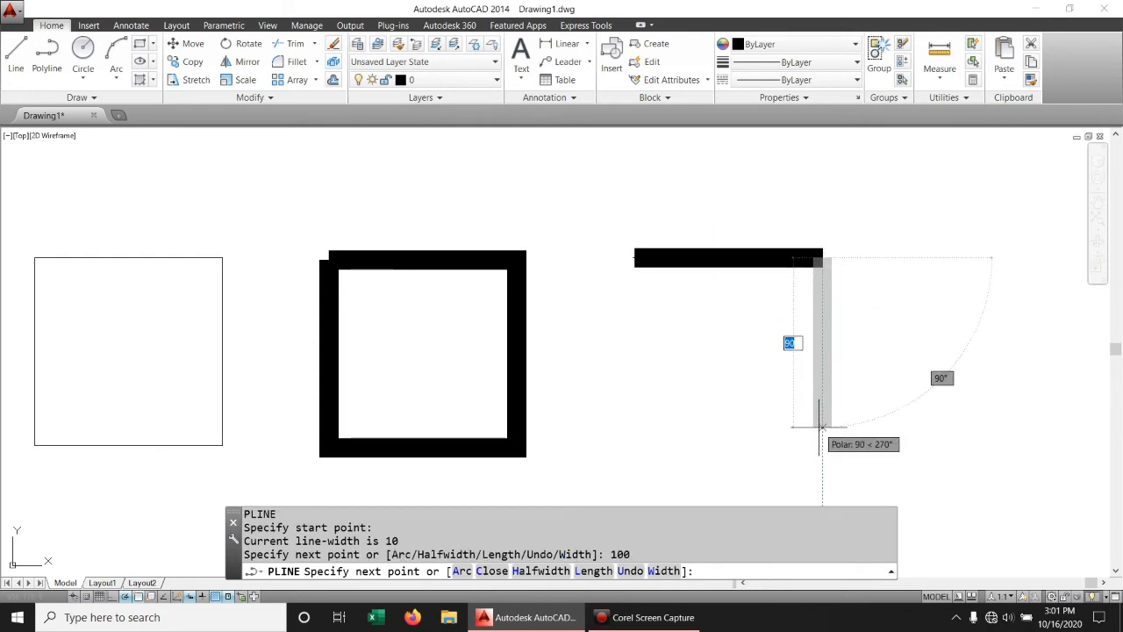
pyautogui.write('10')
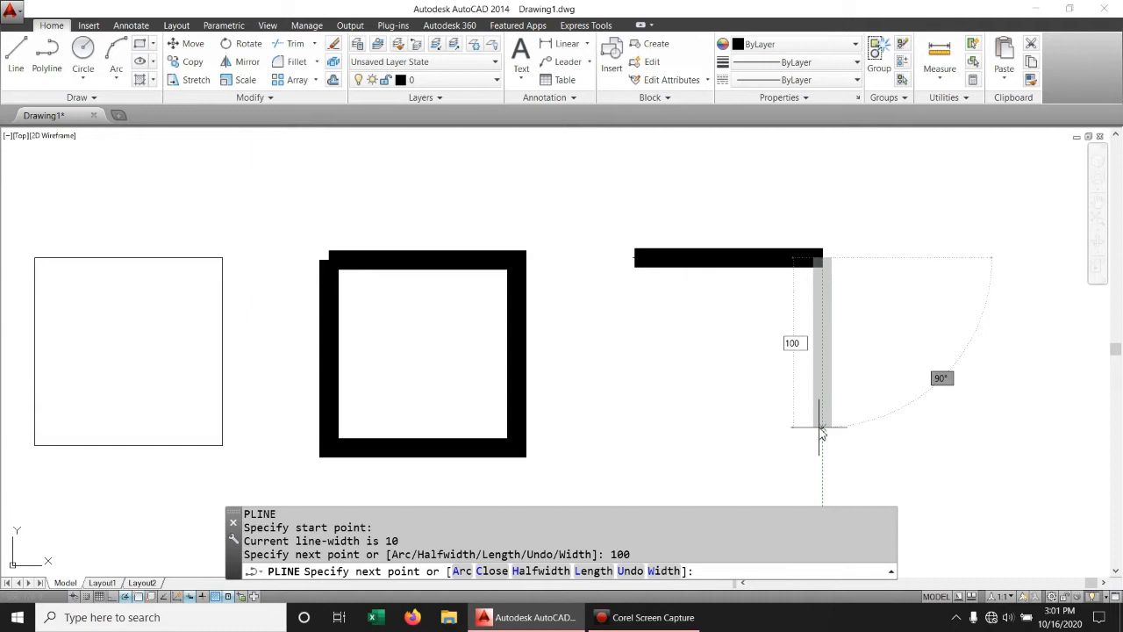
pyautogui.write('0')
pyautogui.press('Return')
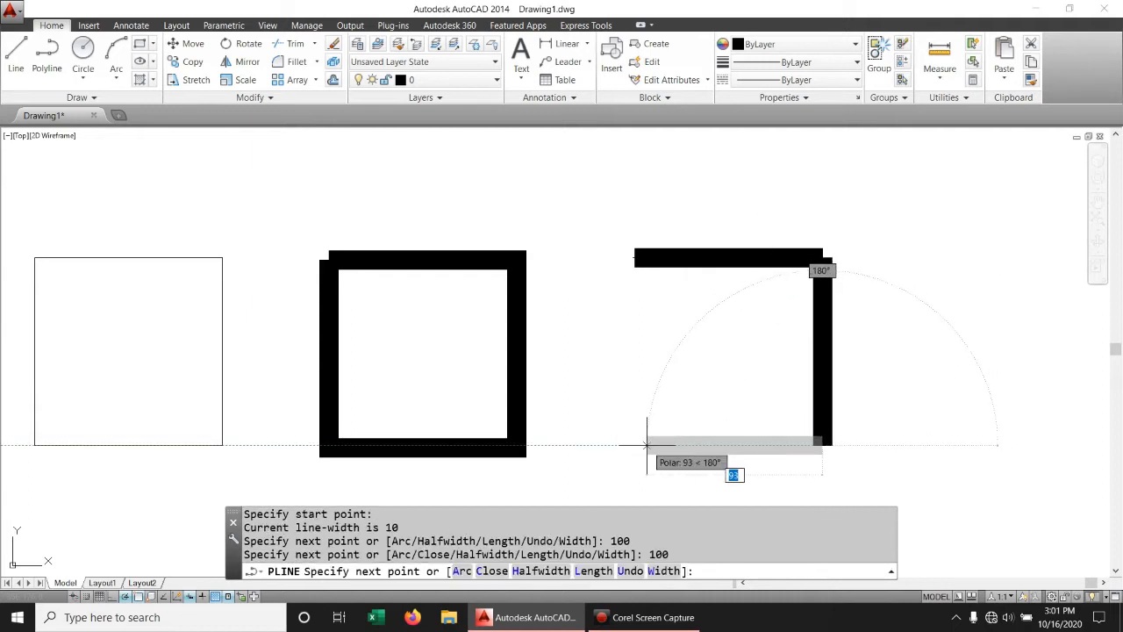
# Step: Add the 100-unit bottom side and complete the second thick square with the polyline's Close option
pyautogui.write('100')
pyautogui.press('Return')
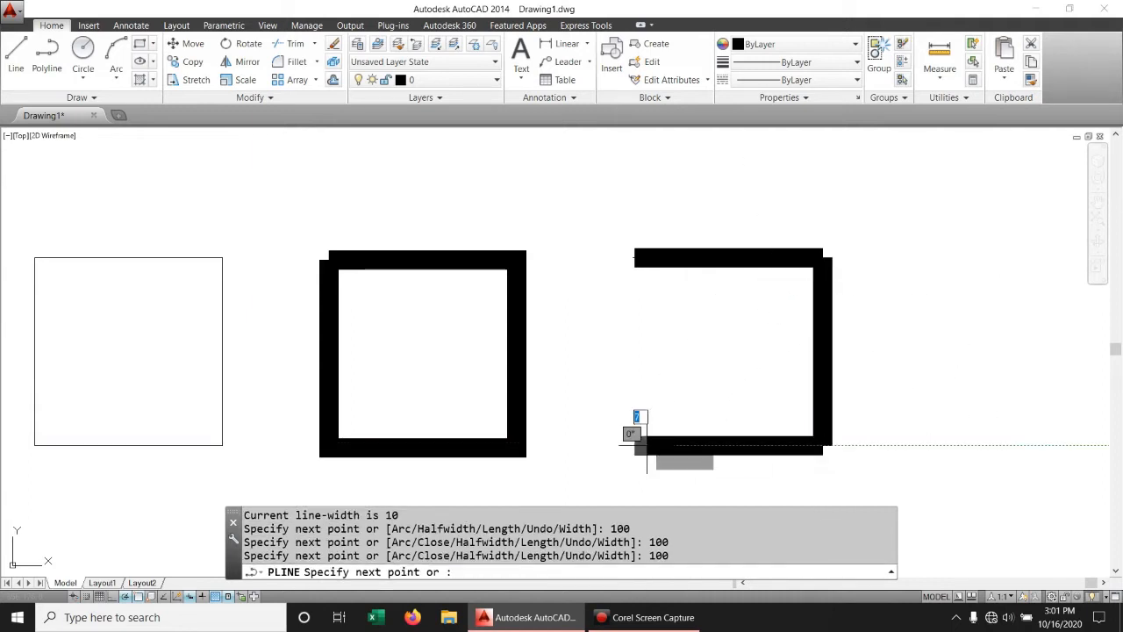
pyautogui.write('c')
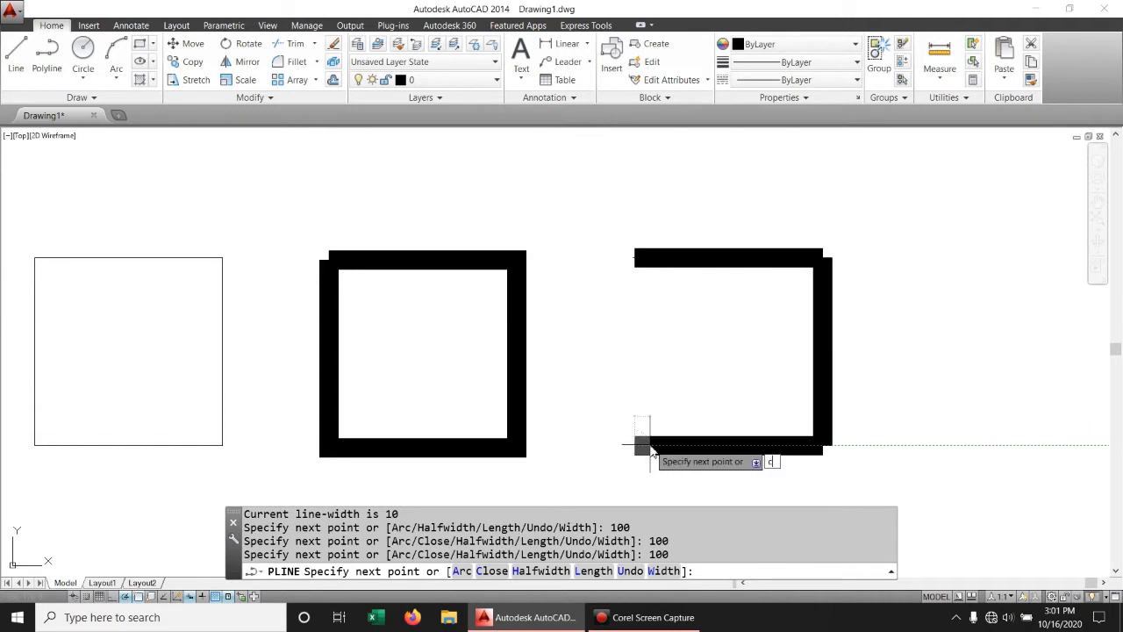
pyautogui.press('Return')
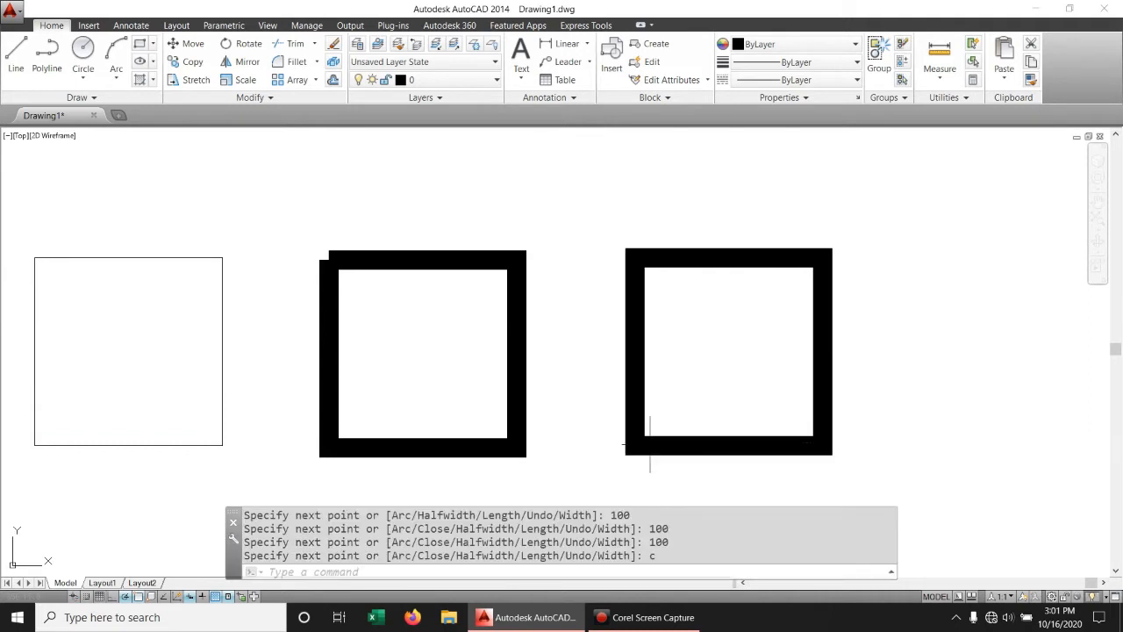
pyautogui.moveTo(351, 331)
pyautogui.mouseDown(button='middle')
pyautogui.moveTo(419, 308)
pyautogui.moveTo(614, 298)
pyautogui.mouseUp(button='middle')
pyautogui.moveTo(449, 463); pyautogui.dragTo(389, 464, button='middle')
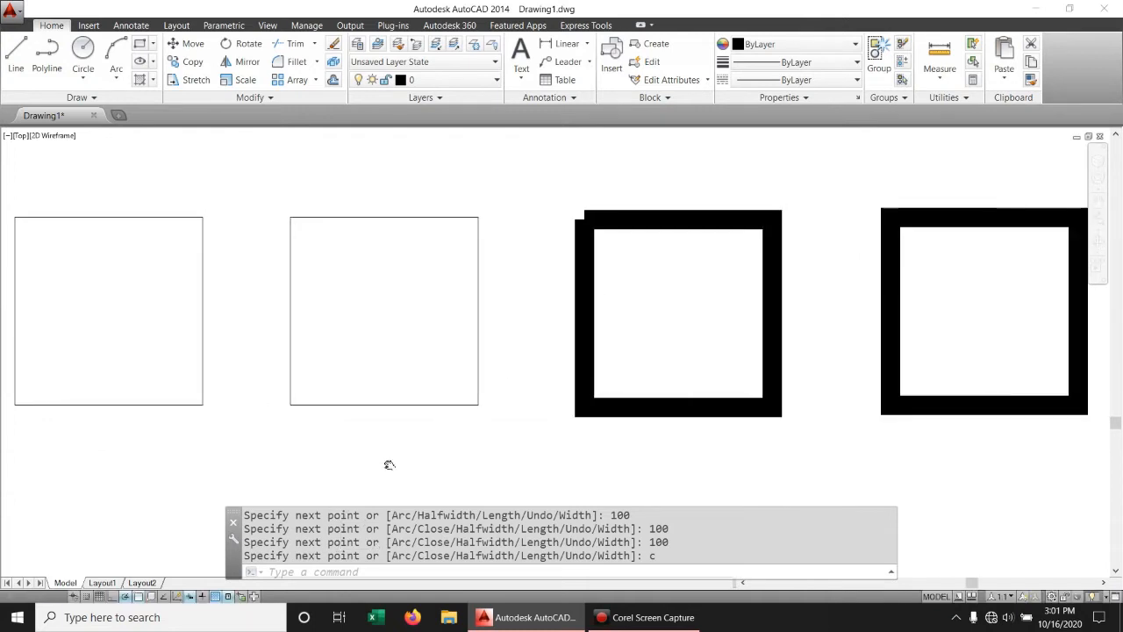
pyautogui.press('Return')
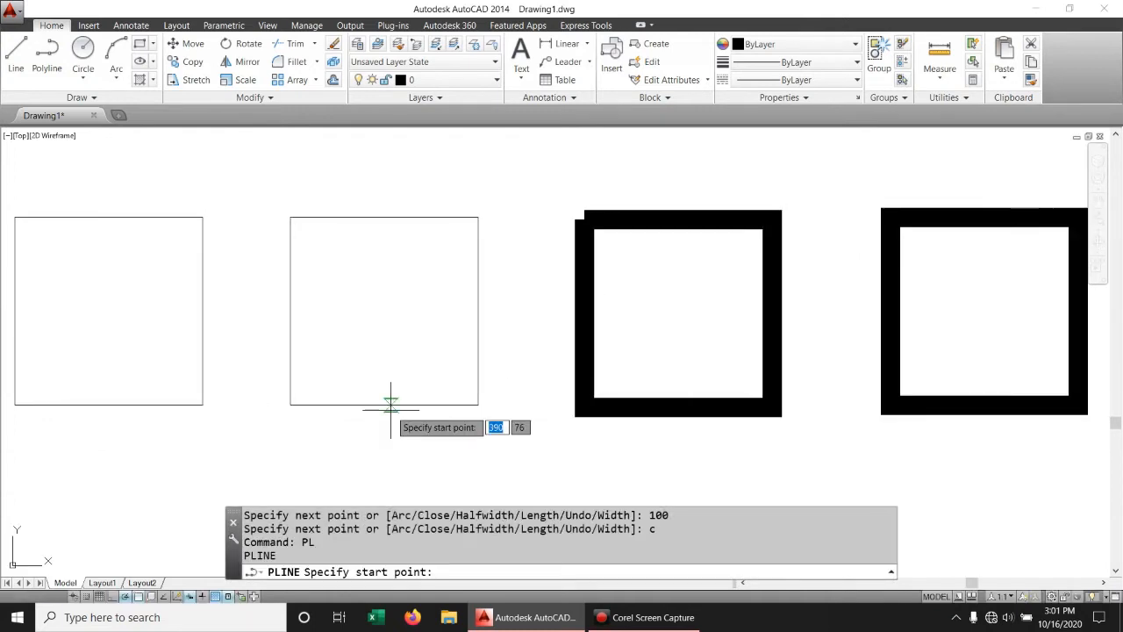
pyautogui.click(881, 211)
pyautogui.press('Escape')
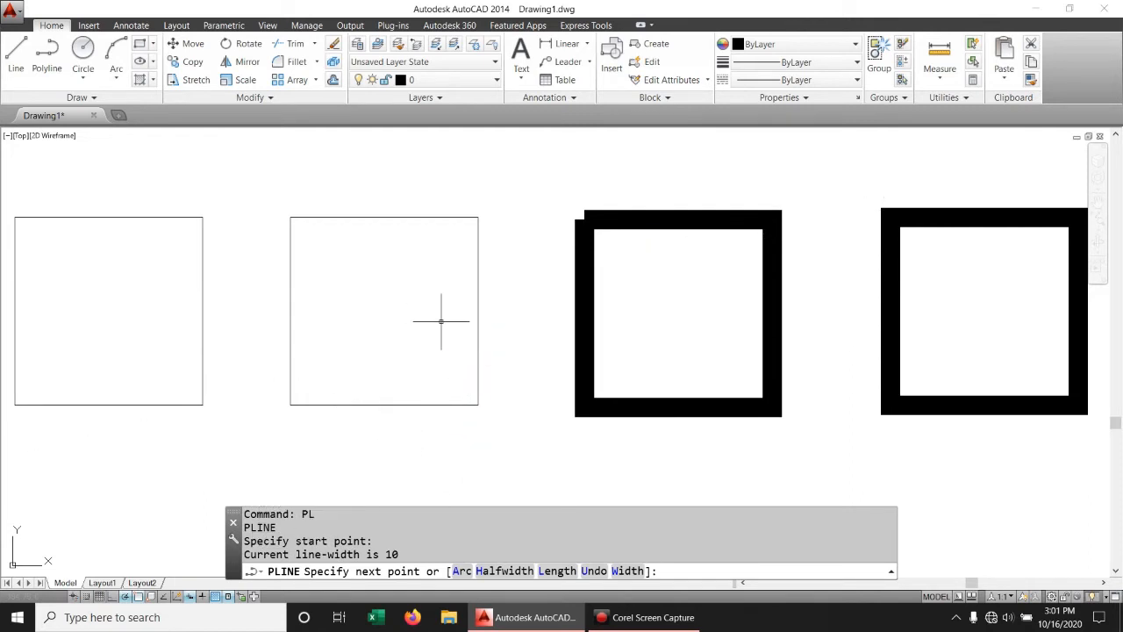
pyautogui.write('o')
pyautogui.press('Escape')
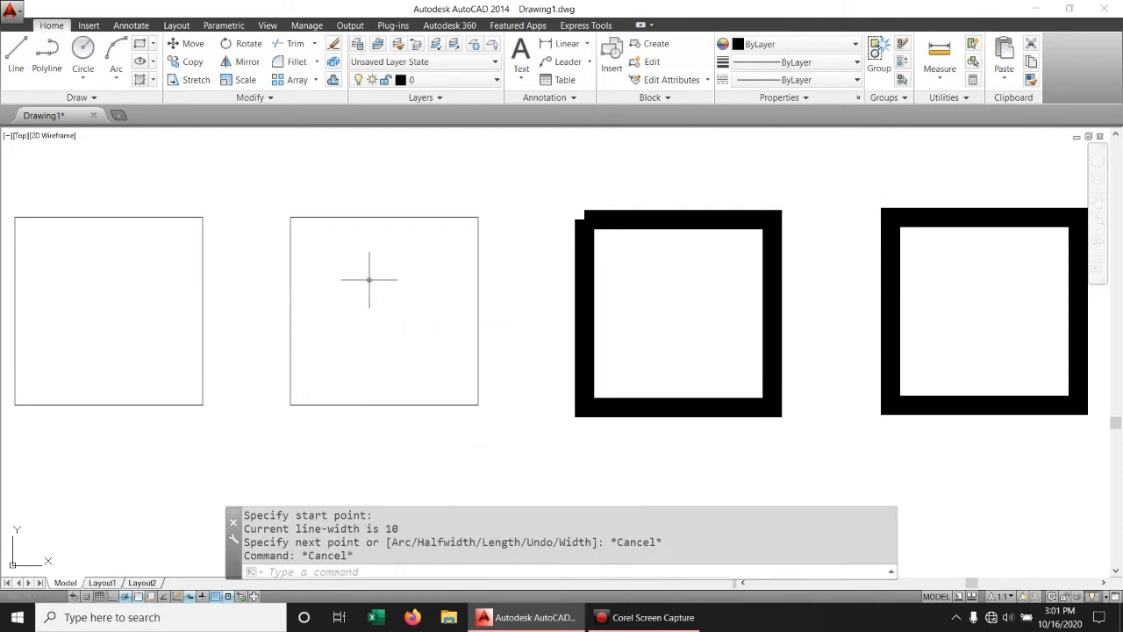
# Step: Start a polyline below the thin polyline square and reset its starting and ending widths to 0
pyautogui.write('pl')
pyautogui.press('Return')
pyautogui.moveTo(312, 431)
pyautogui.mouseDown(button='middle')
pyautogui.moveTo(358, 335)
pyautogui.moveTo(328, 352)
pyautogui.mouseUp(button='middle')
pyautogui.click(300, 397)
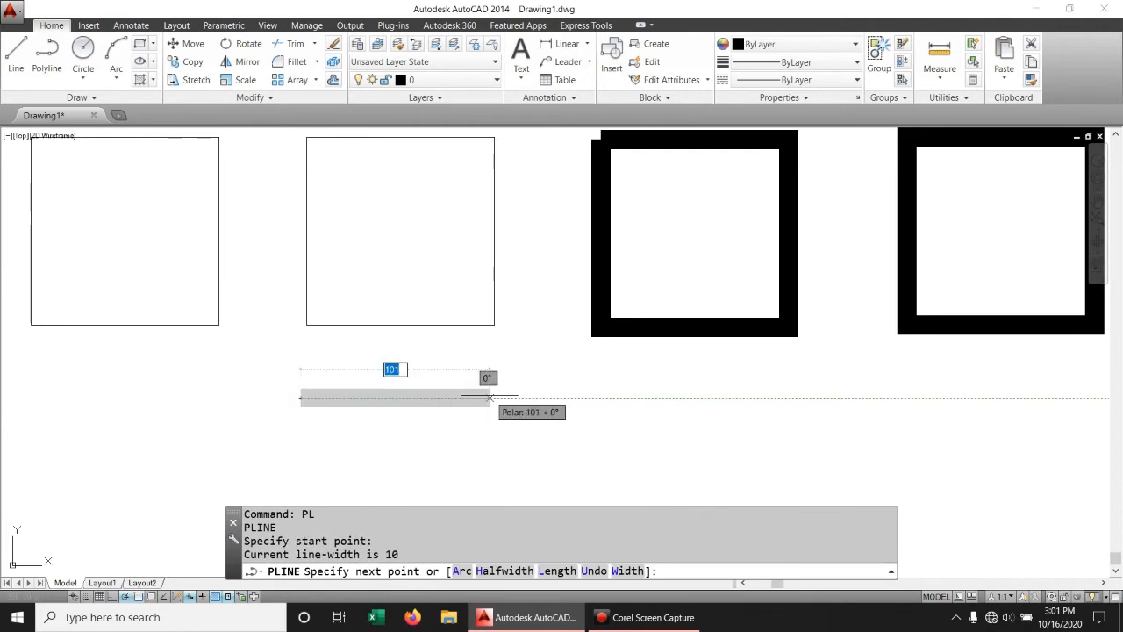
pyautogui.write('w')
pyautogui.press('Return')
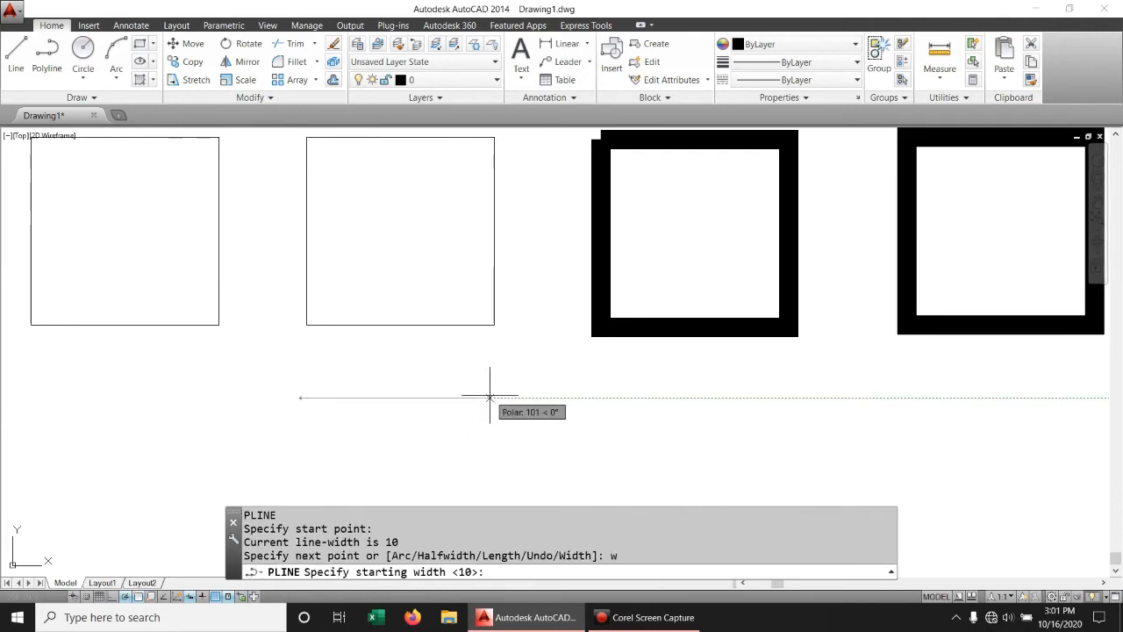
pyautogui.write('0')
pyautogui.press('Return')
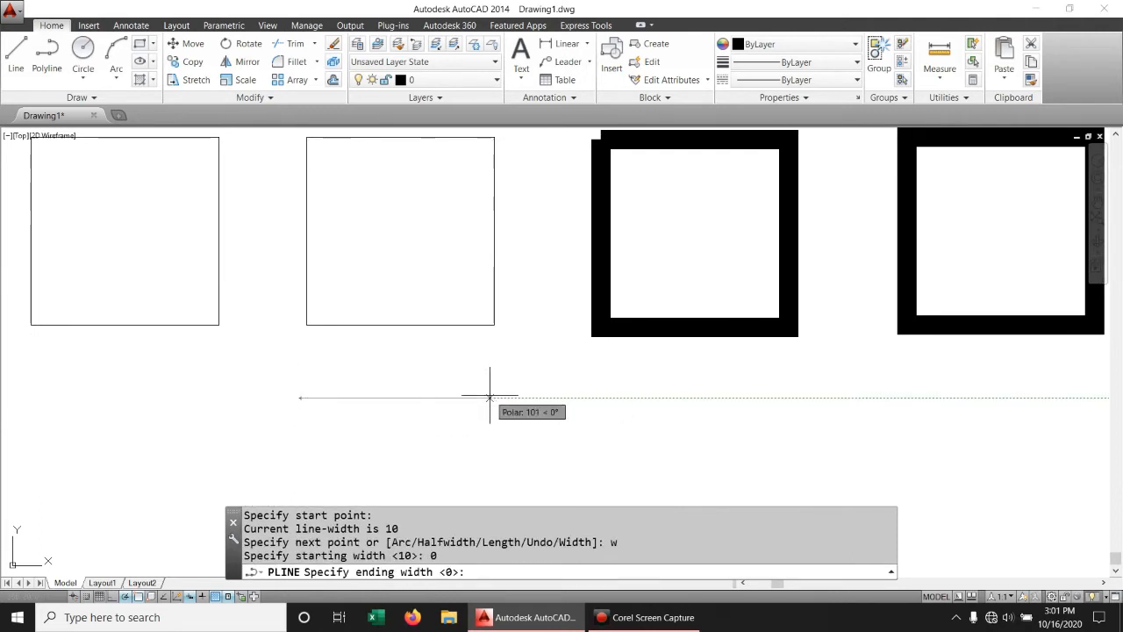
pyautogui.write('0')
pyautogui.press('Return')
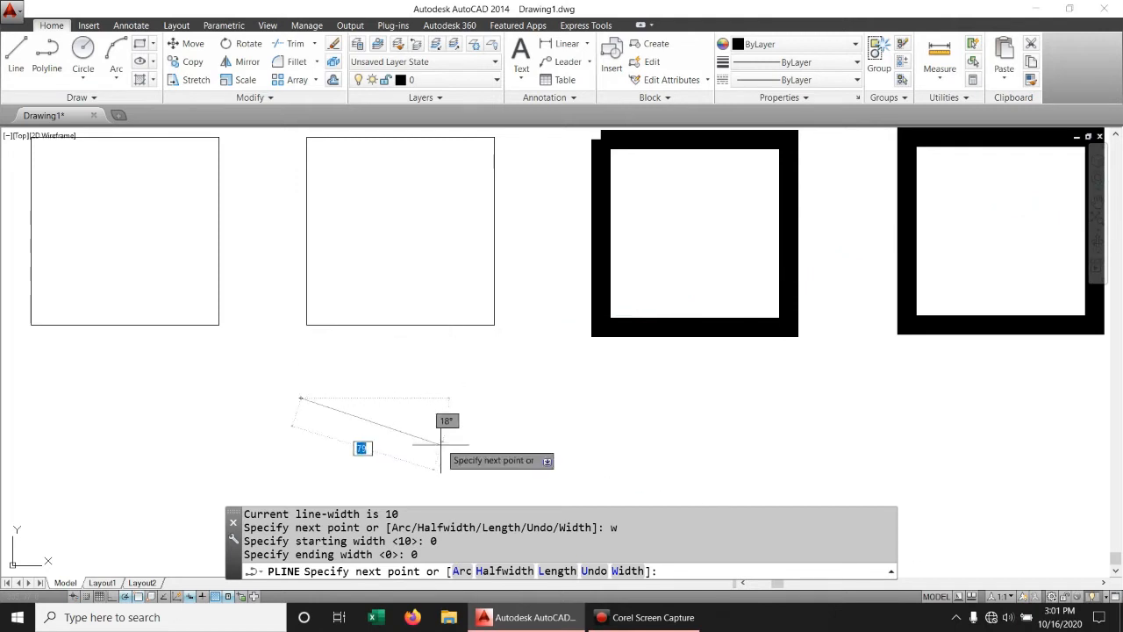
# Step: Cancel the unfinished zero-width polyline below the thin squares
pyautogui.press('Escape')
pyautogui.scroll(-1, 359, 359)
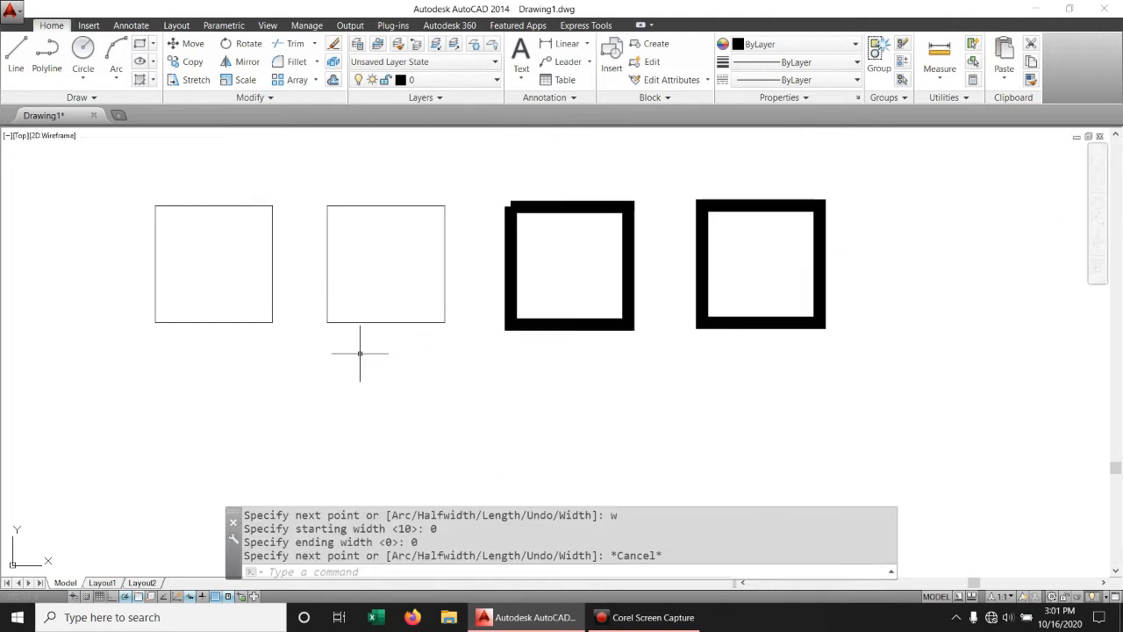
pyautogui.moveTo(351, 395)
pyautogui.mouseDown(button='middle')
pyautogui.moveTo(314, 449)
pyautogui.moveTo(280, 445)
pyautogui.mouseUp(button='middle')
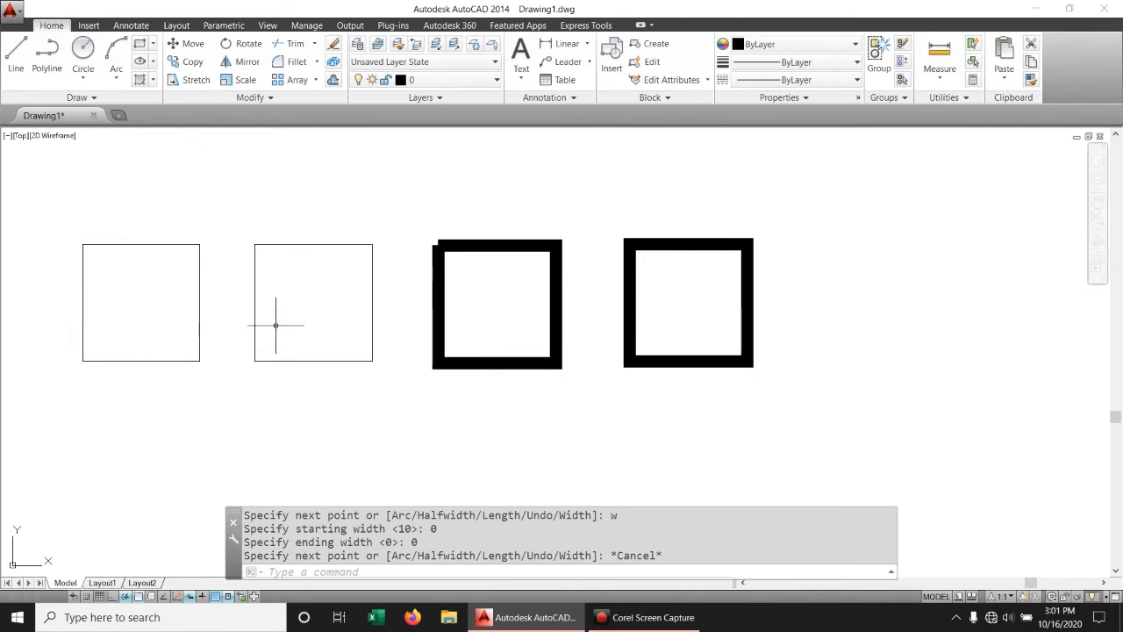
pyautogui.moveTo(358, 421)
pyautogui.mouseDown(button='middle')
pyautogui.moveTo(438, 328)
pyautogui.moveTo(431, 312)
pyautogui.mouseUp(button='middle')
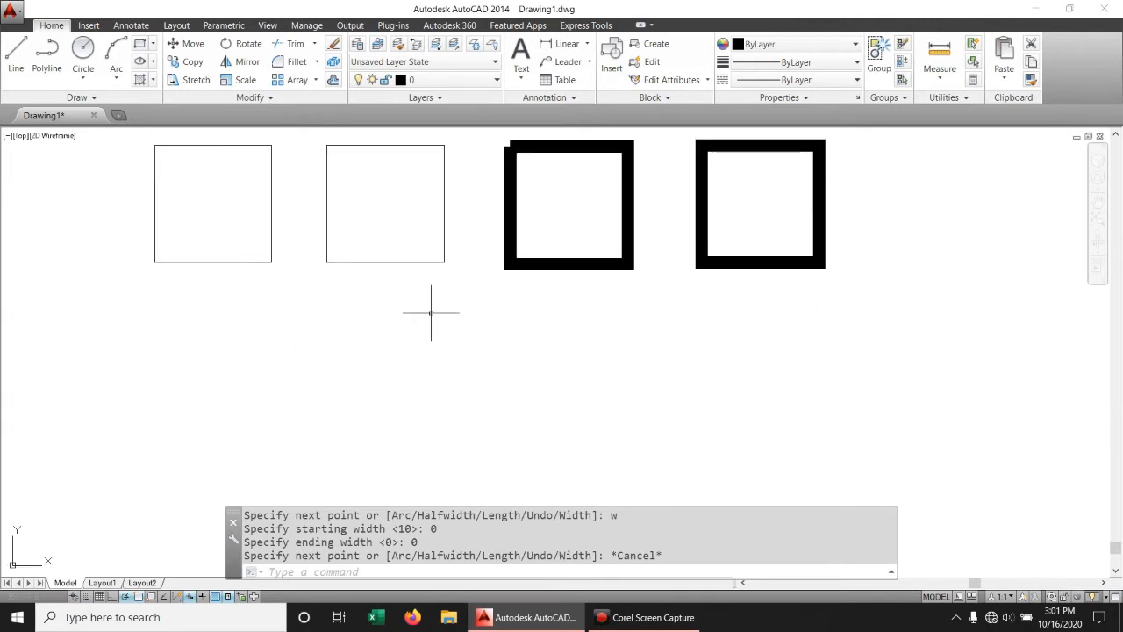
# Step: Start a Line below the thin squares, entering 1 for the first point and 2 for the next point
pyautogui.click(16, 54)
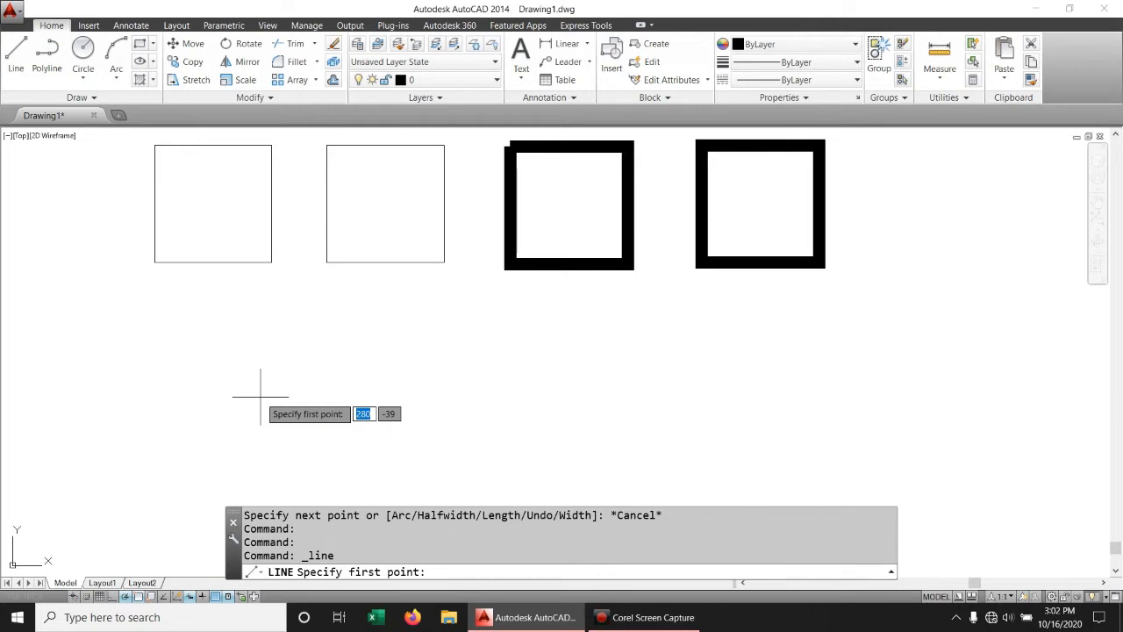
pyautogui.press('Return')
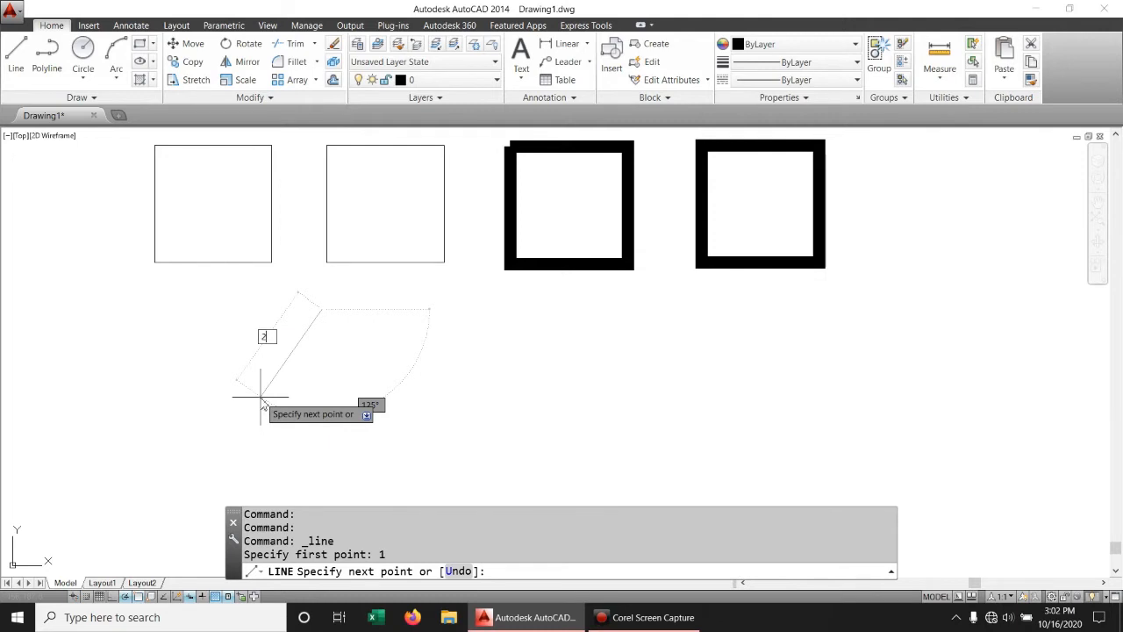
pyautogui.write('2')
pyautogui.press('Return')
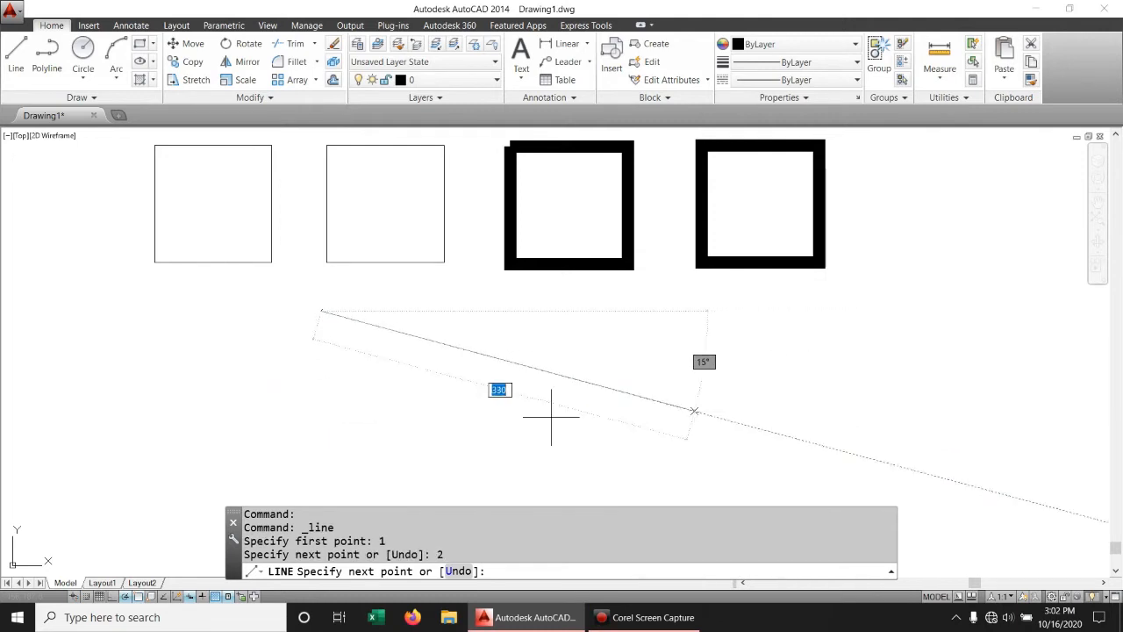
# Step: Add a line segment to the relative coordinates @5,7
pyautogui.scroll(3, 185, 324)
pyautogui.moveTo(721, 286); pyautogui.dragTo(526, 317, button='middle')
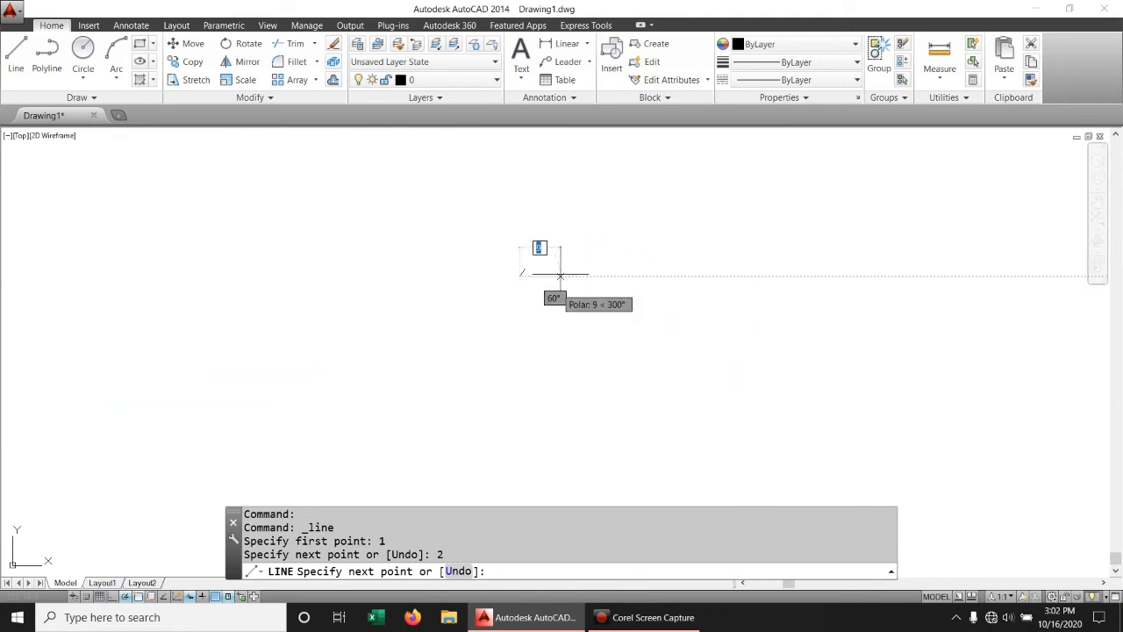
pyautogui.scroll(3, 560, 276)
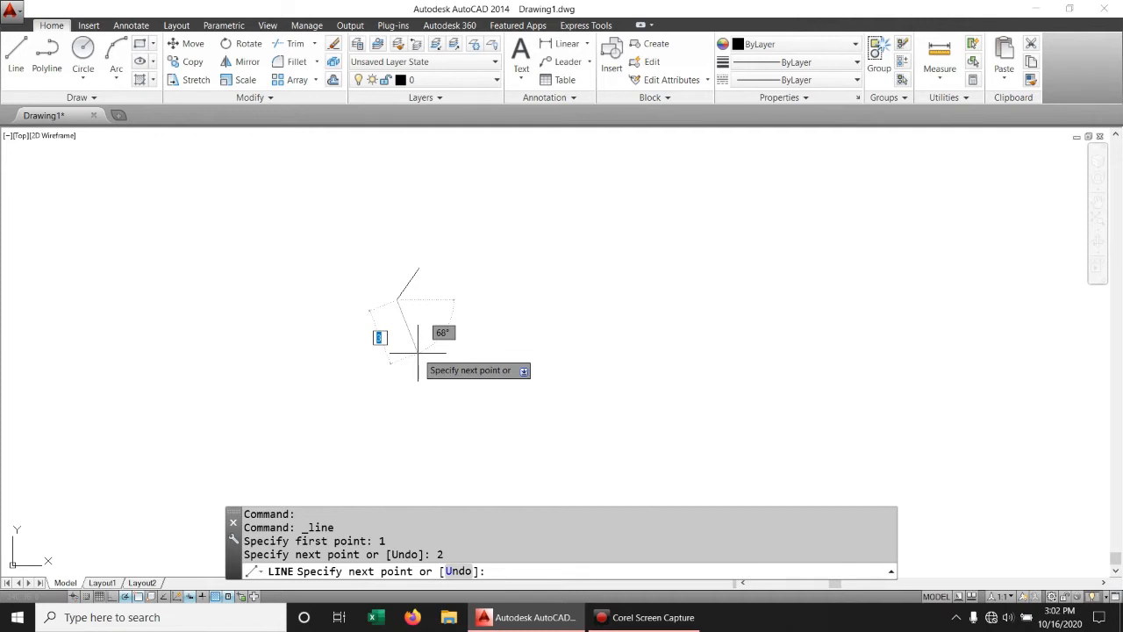
pyautogui.write('5')
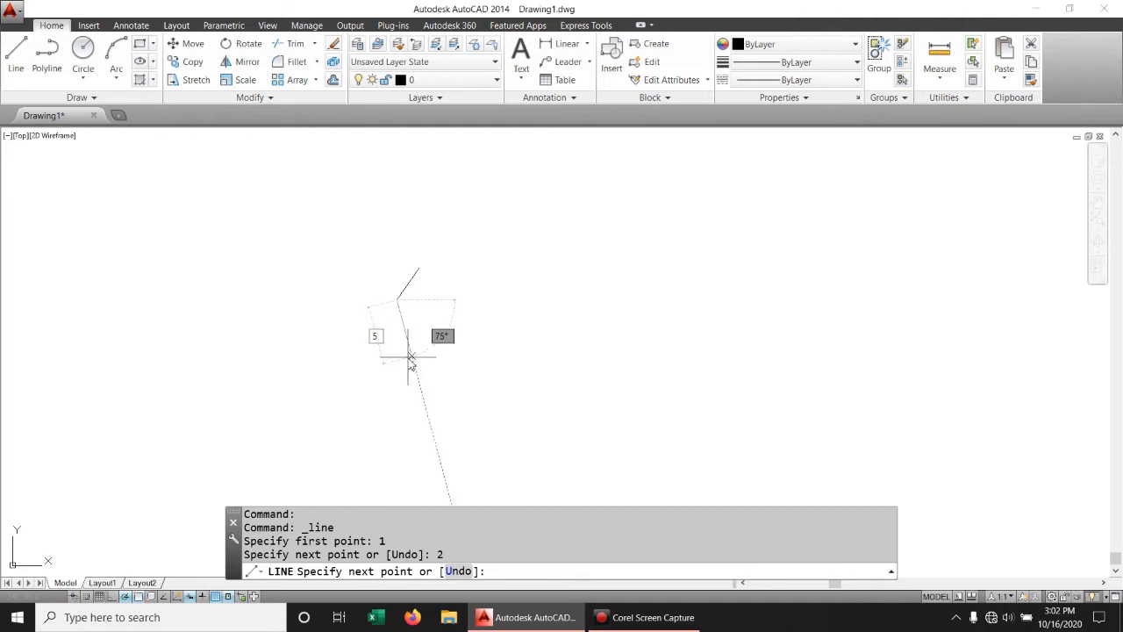
pyautogui.press('Tab')
pyautogui.write('3')
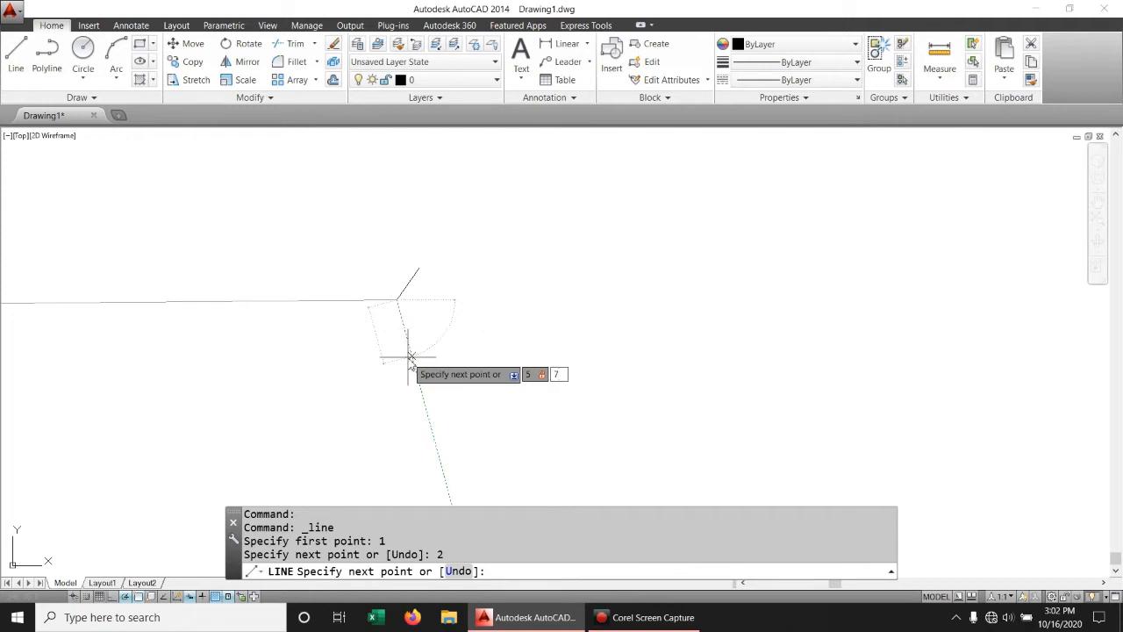
pyautogui.press('Return')
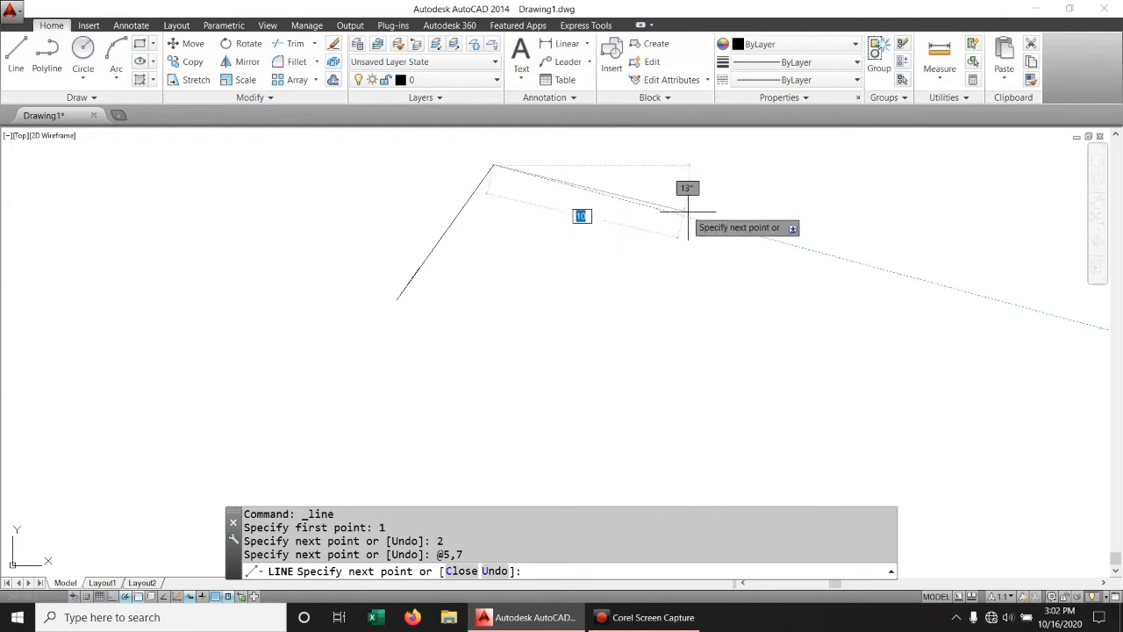
# Step: Continue the line with a segment to the relative coordinates @9,7
pyautogui.moveTo(693, 246); pyautogui.dragTo(602, 334, button='middle')
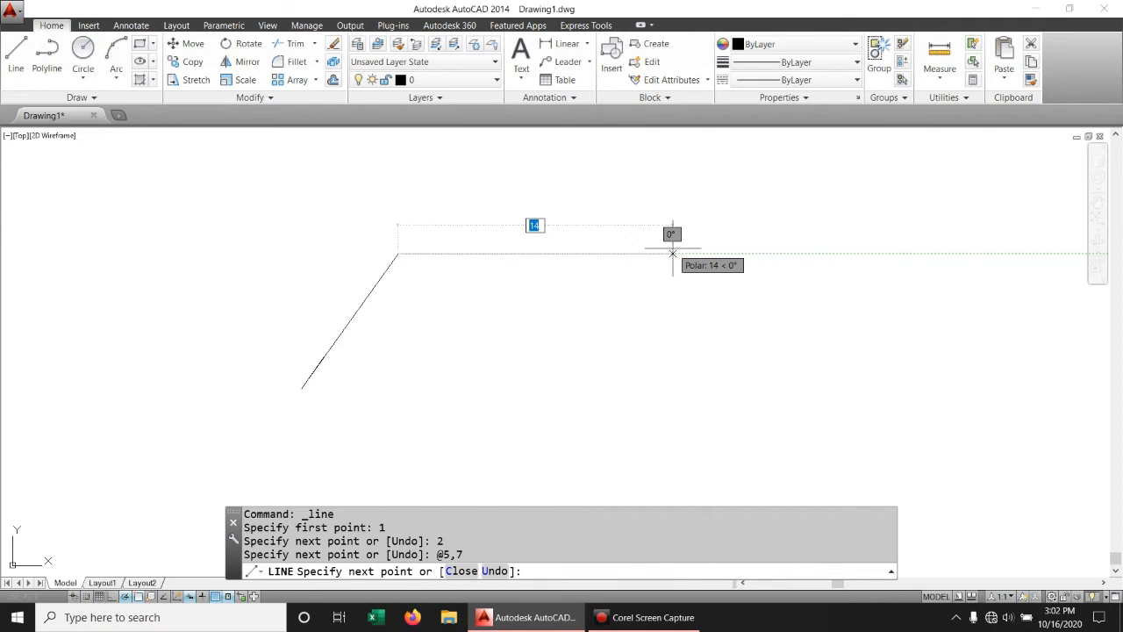
pyautogui.write('9')
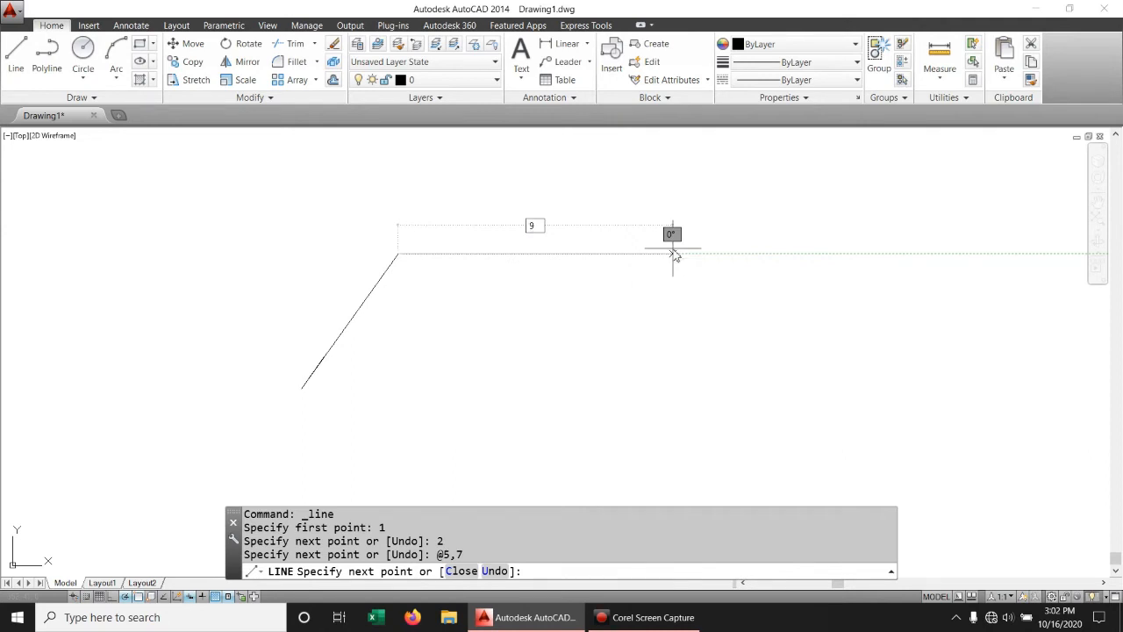
pyautogui.press('Tab')
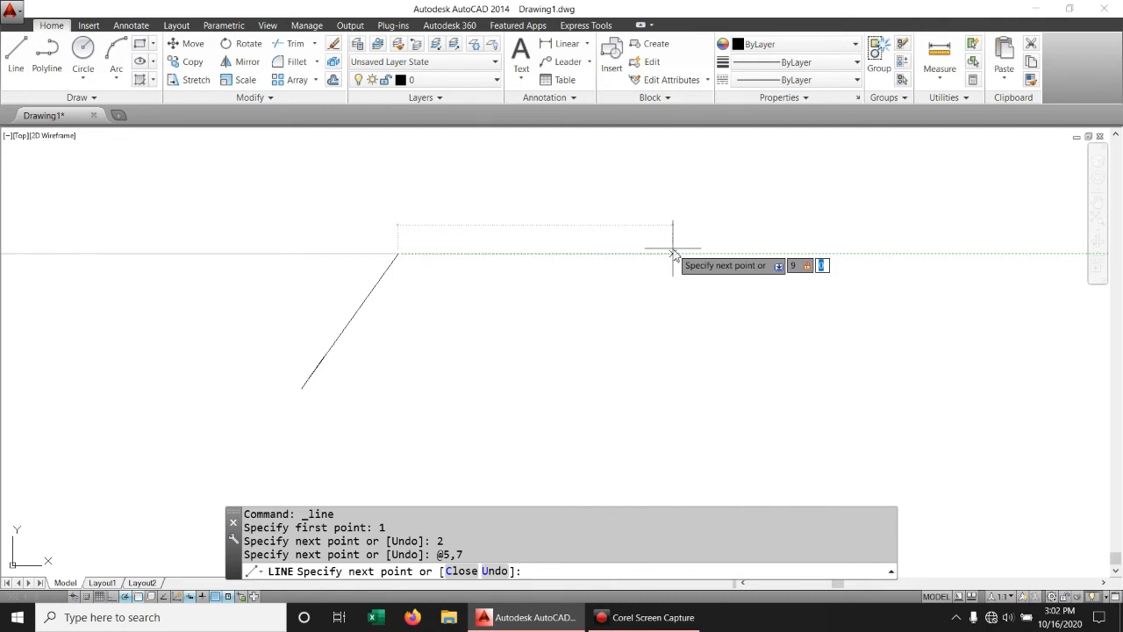
pyautogui.write('7')
pyautogui.press('Return')
# Step: Draw a freehand segment sloping down to the right, join it back to the lower-left endpoint with a segment about 24 units long, and end the line
pyautogui.scroll(-4, 570, 325)
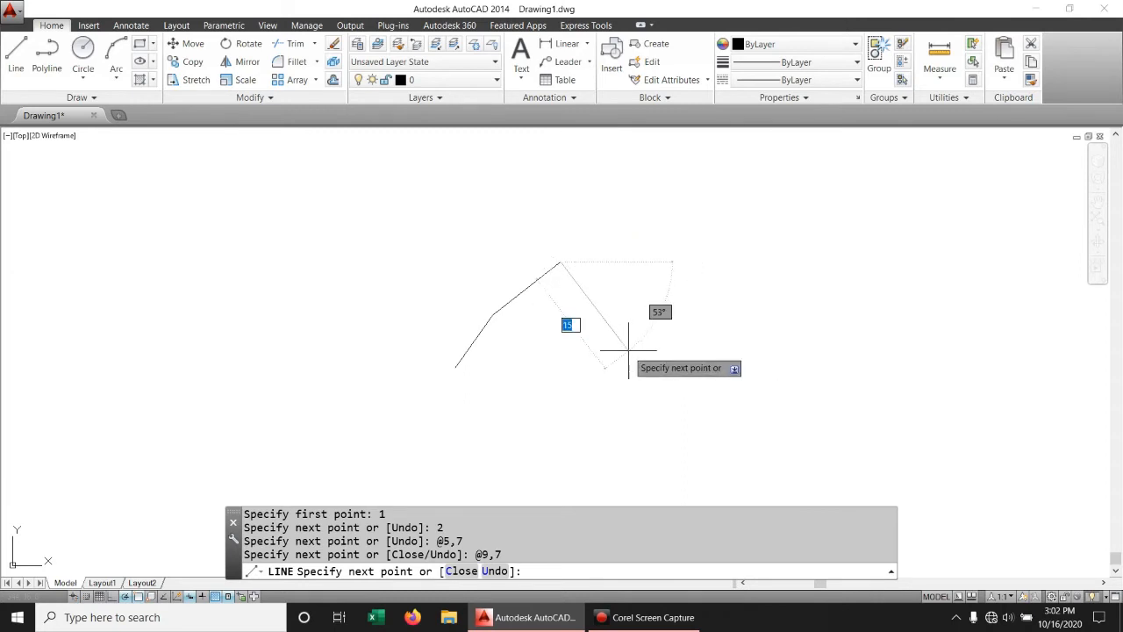
pyautogui.scroll(-2, 710, 345)
pyautogui.moveTo(711, 345); pyautogui.dragTo(619, 431, button='middle')
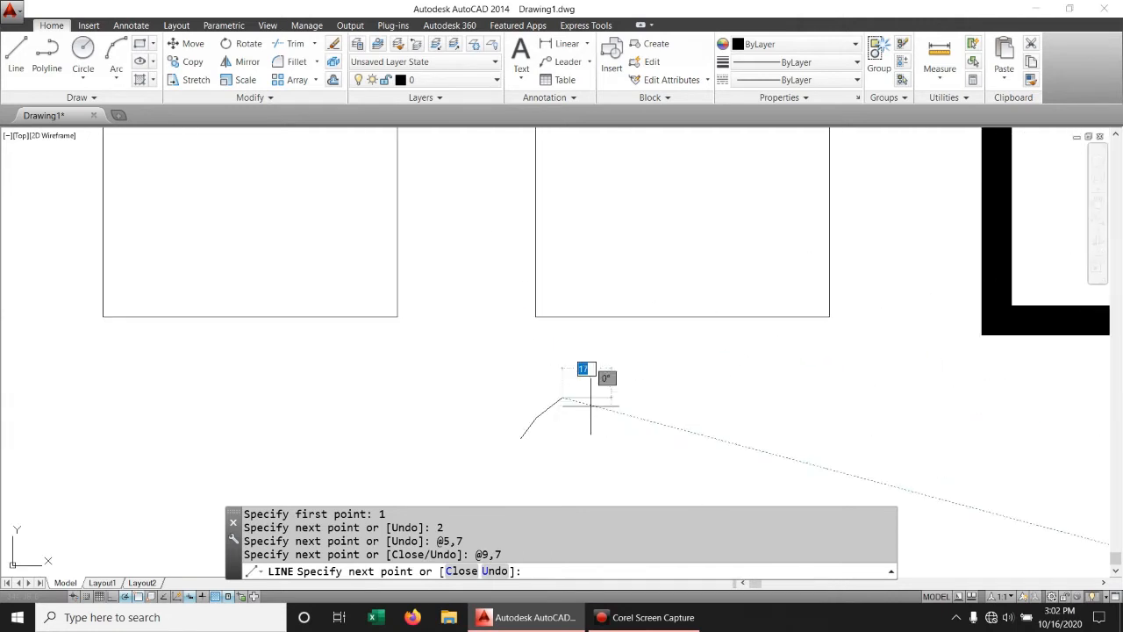
pyautogui.scroll(3, 569, 408)
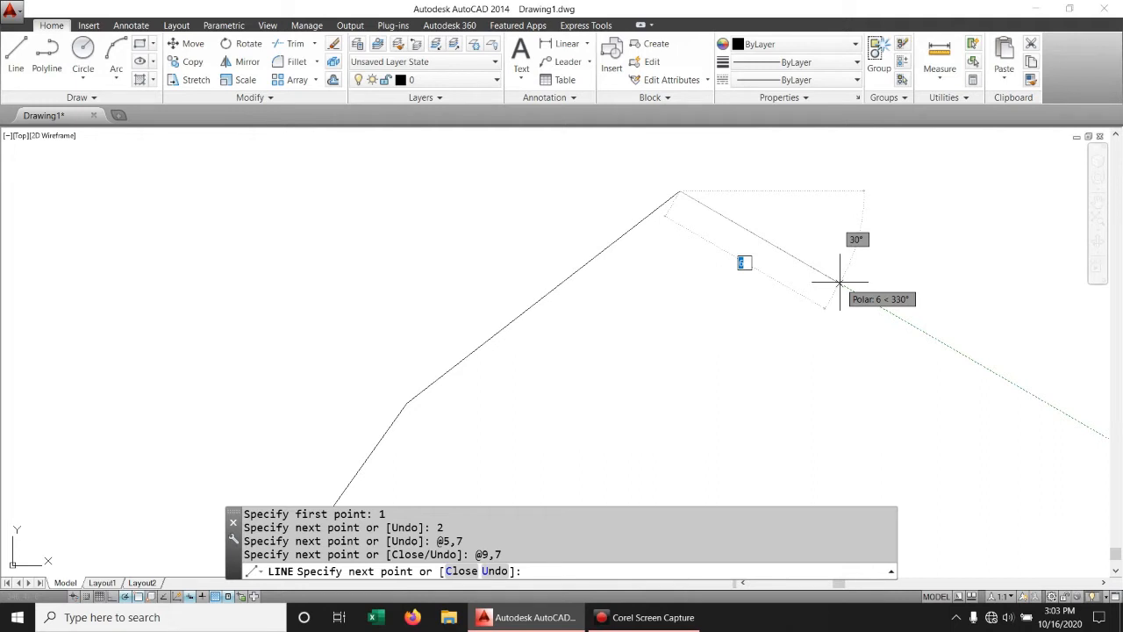
pyautogui.scroll(-3, 684, 281)
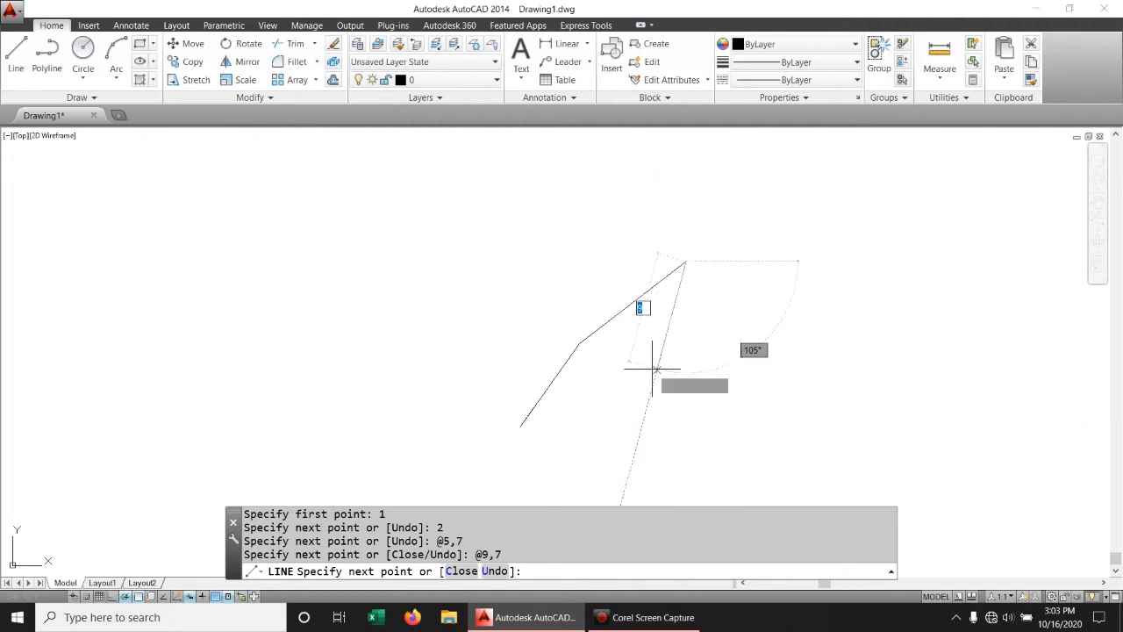
pyautogui.moveTo(630, 328)
pyautogui.mouseDown(button='middle')
pyautogui.moveTo(647, 341)
pyautogui.moveTo(723, 180)
pyautogui.mouseUp(button='middle')
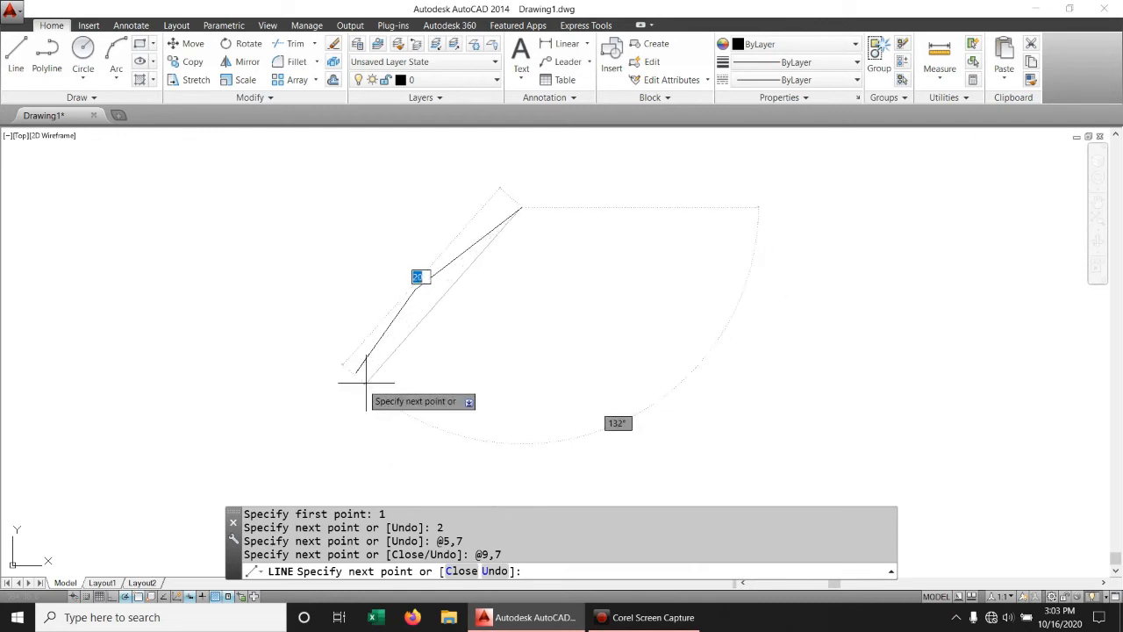
pyautogui.click(635, 332)
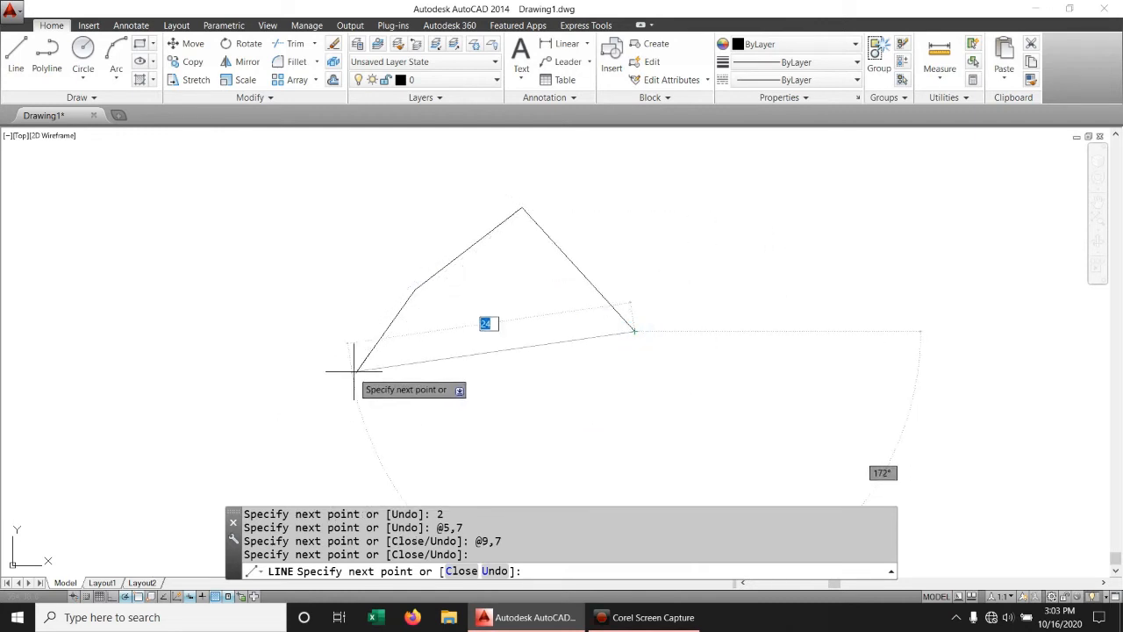
pyautogui.click(356, 370)
pyautogui.press('Return')
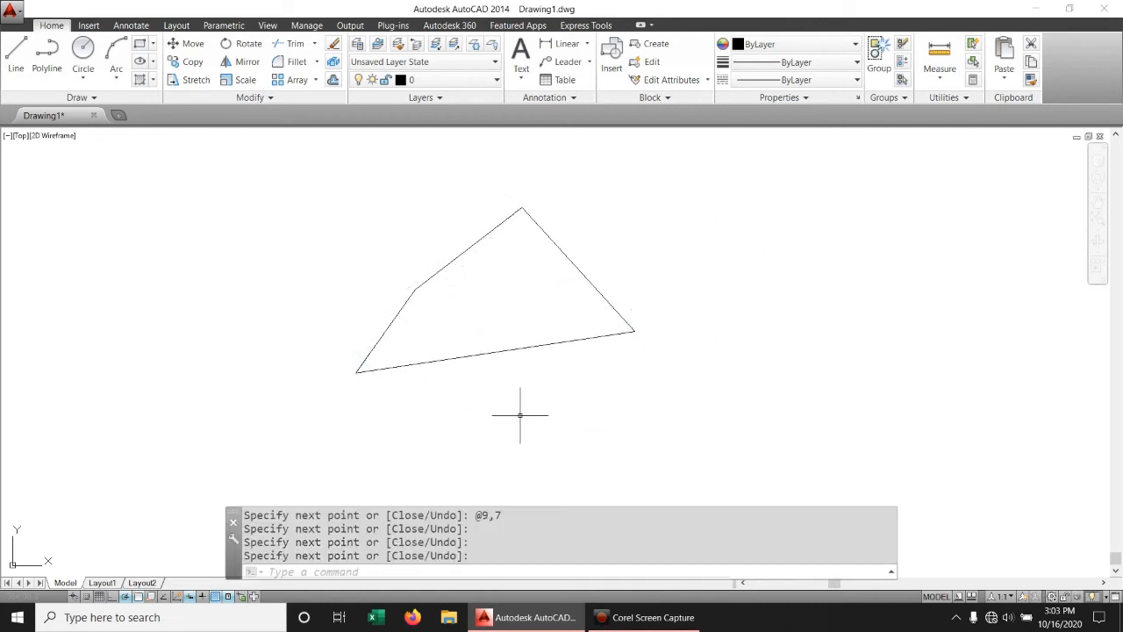
# Step: Erase all the lines of the small closed shape below the thin polyline square
pyautogui.scroll(-1, 527, 207)
pyautogui.moveTo(526, 207)
pyautogui.mouseDown(button='middle')
pyautogui.moveTo(533, 311)
pyautogui.moveTo(462, 317)
pyautogui.mouseUp(button='middle')
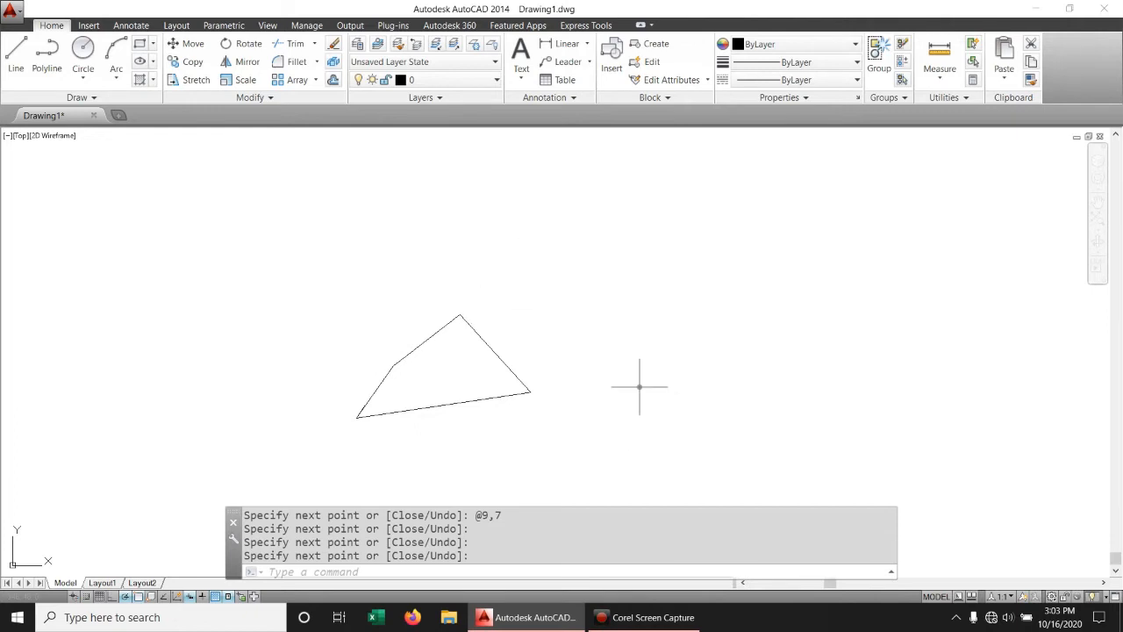
pyautogui.moveTo(680, 387)
pyautogui.mouseDown(button='middle')
pyautogui.moveTo(792, 369)
pyautogui.moveTo(704, 405)
pyautogui.mouseUp(button='middle')
pyautogui.click(688, 411)
pyautogui.click(256, 272)
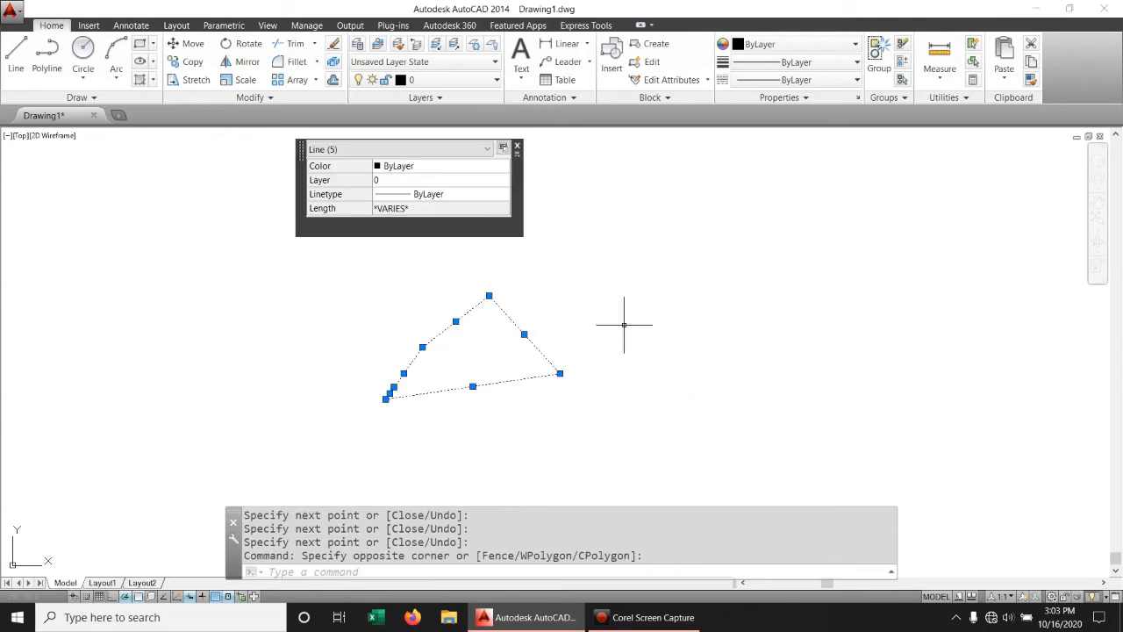
pyautogui.scroll(-4, 620, 347)
pyautogui.press('Escape')
pyautogui.moveTo(613, 300); pyautogui.dragTo(490, 259, button='middle')
pyautogui.click(394, 273)
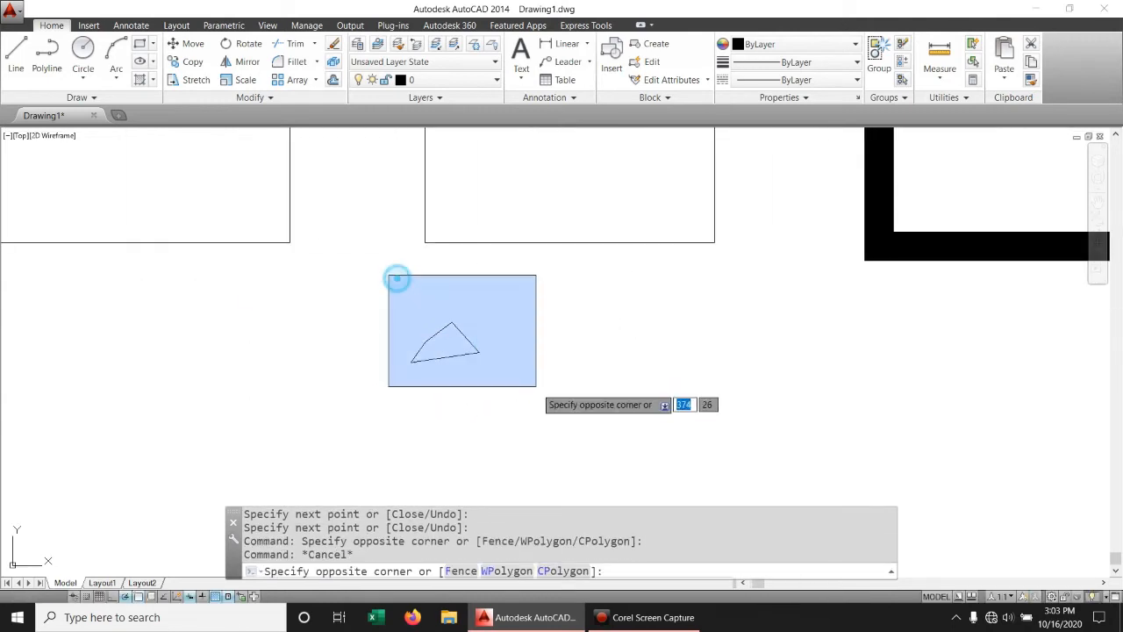
pyautogui.click(537, 392)
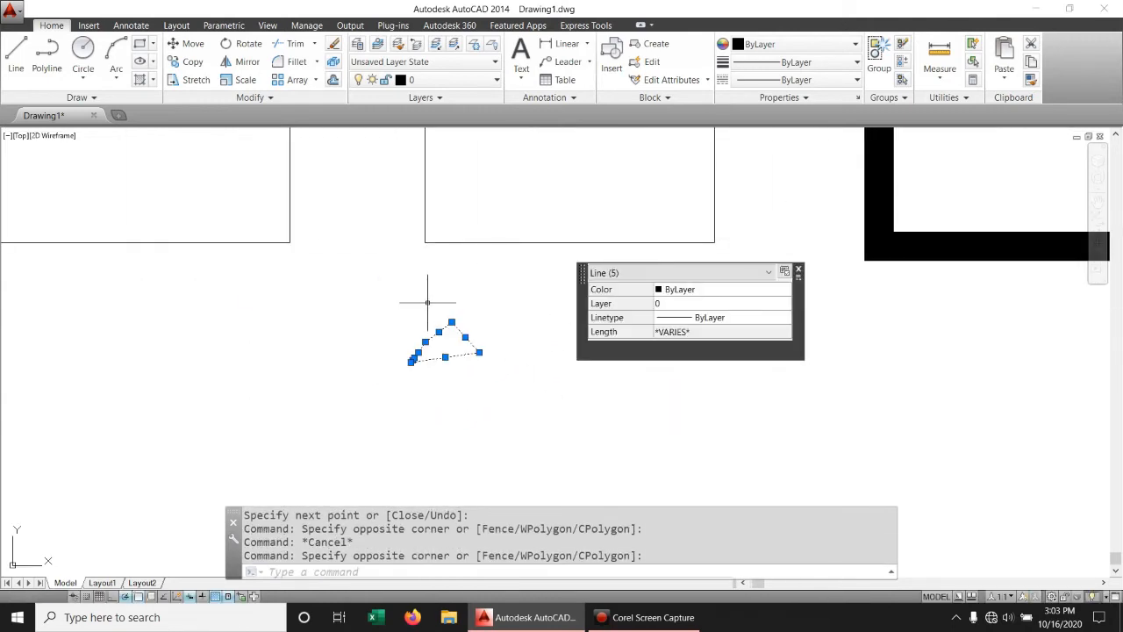
pyautogui.press('Delete')
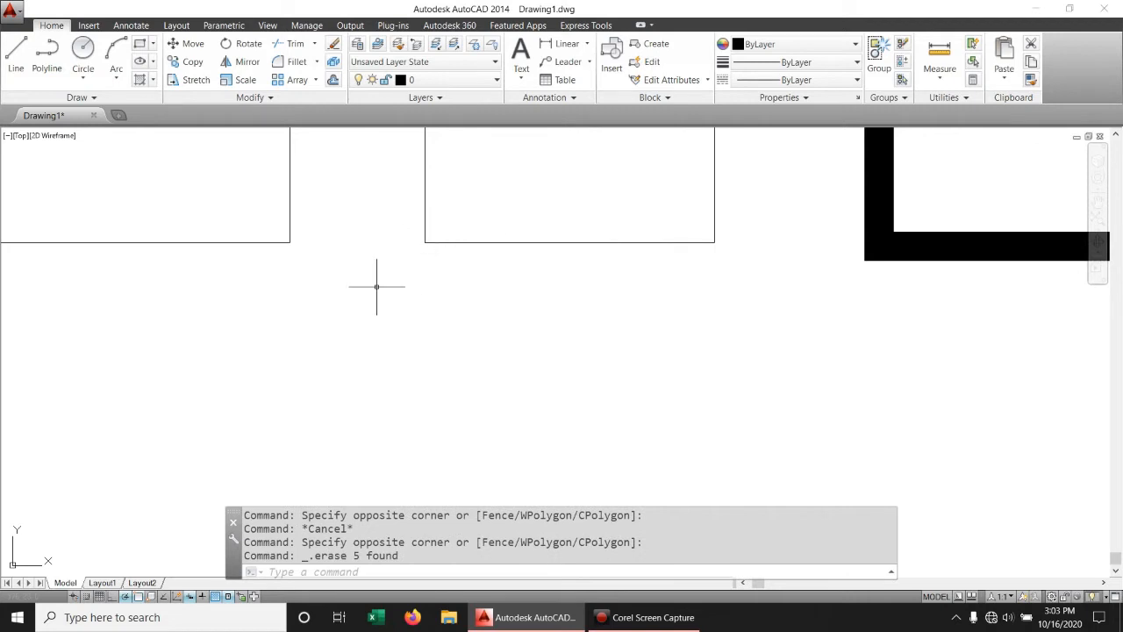
# Step: Draw a Center, Radius circle with radius 100, centered below the gap between the two thin squares
pyautogui.click(84, 80)
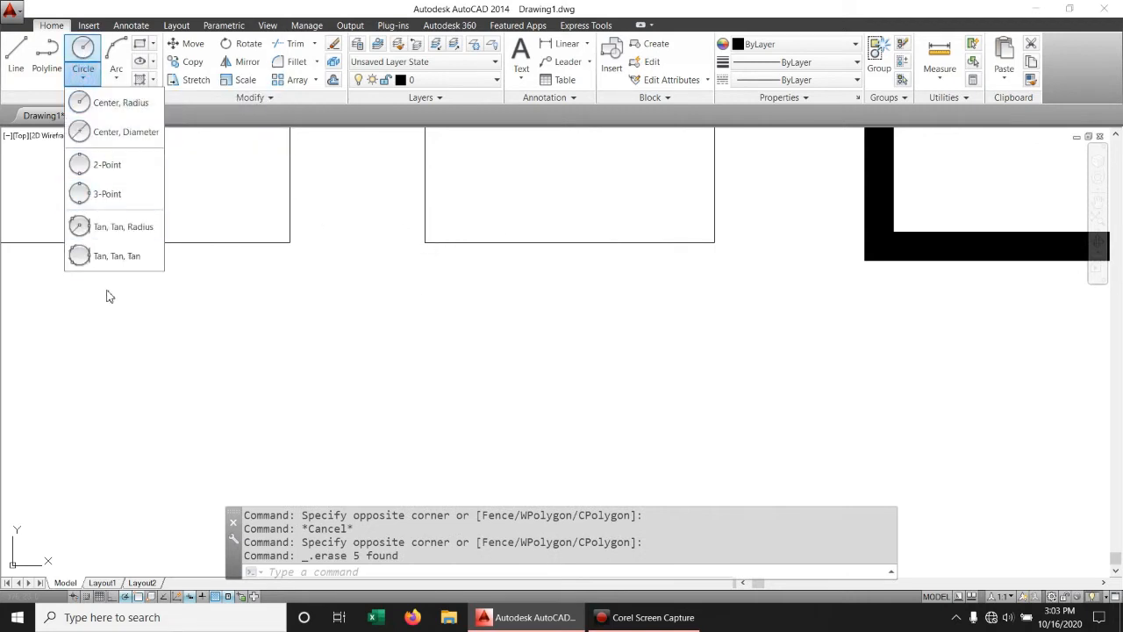
pyautogui.click(85, 106)
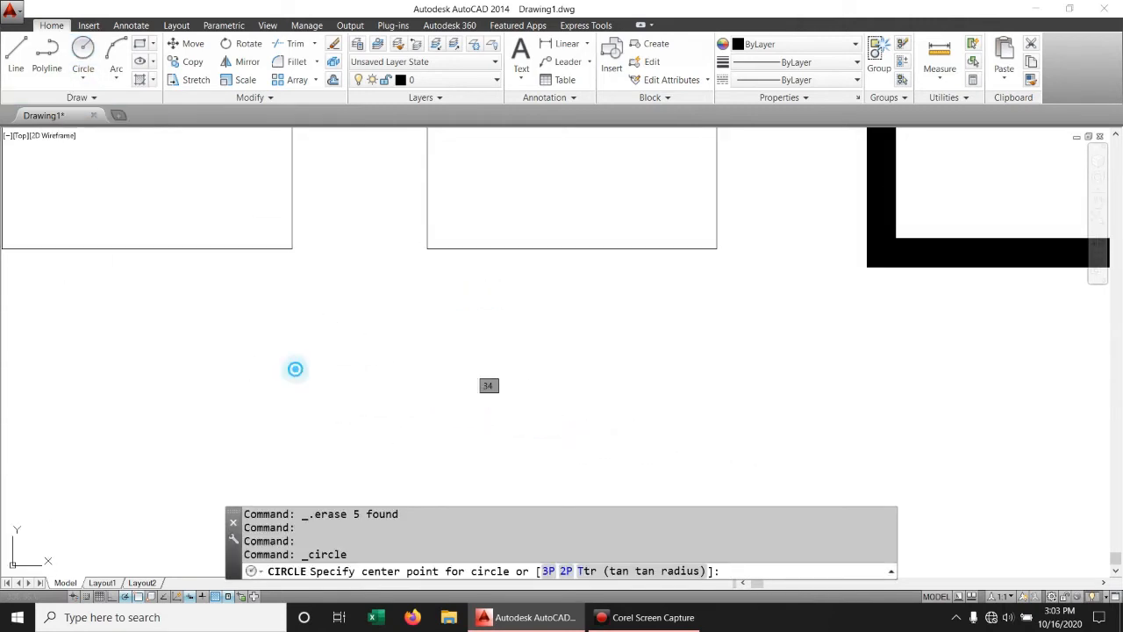
pyautogui.click(295, 368)
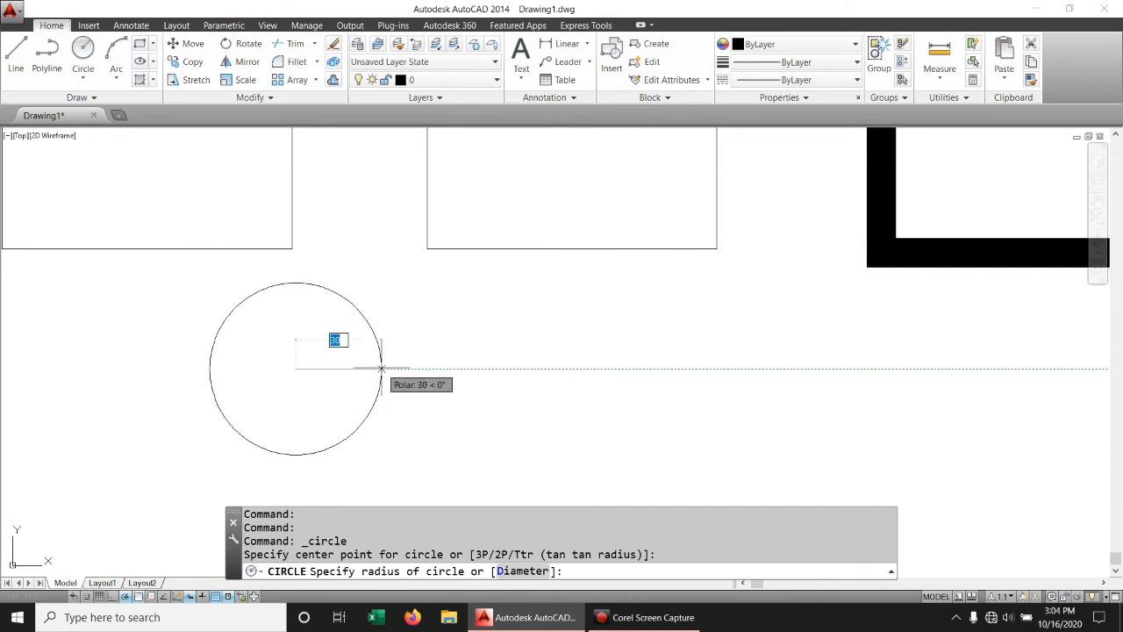
pyautogui.write('1')
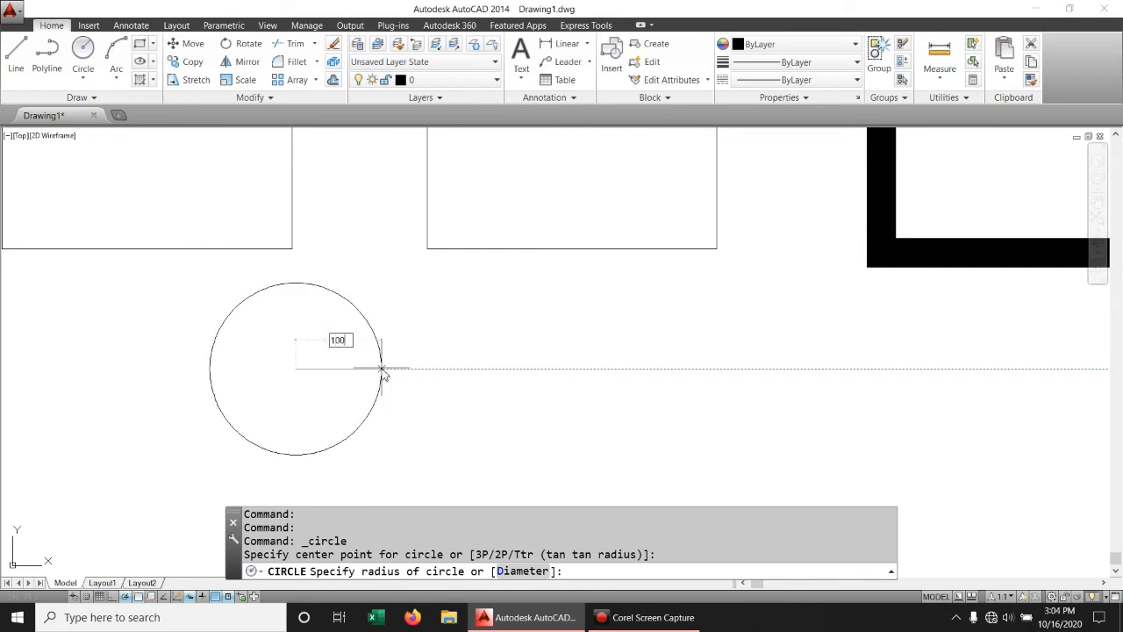
pyautogui.write('00')
pyautogui.press('Return')
# Step: Select the circle, dismiss its quick properties, and move it by its center grip down to about 268,-49, below the thin squares
pyautogui.scroll(-4, 381, 363)
pyautogui.click(374, 333)
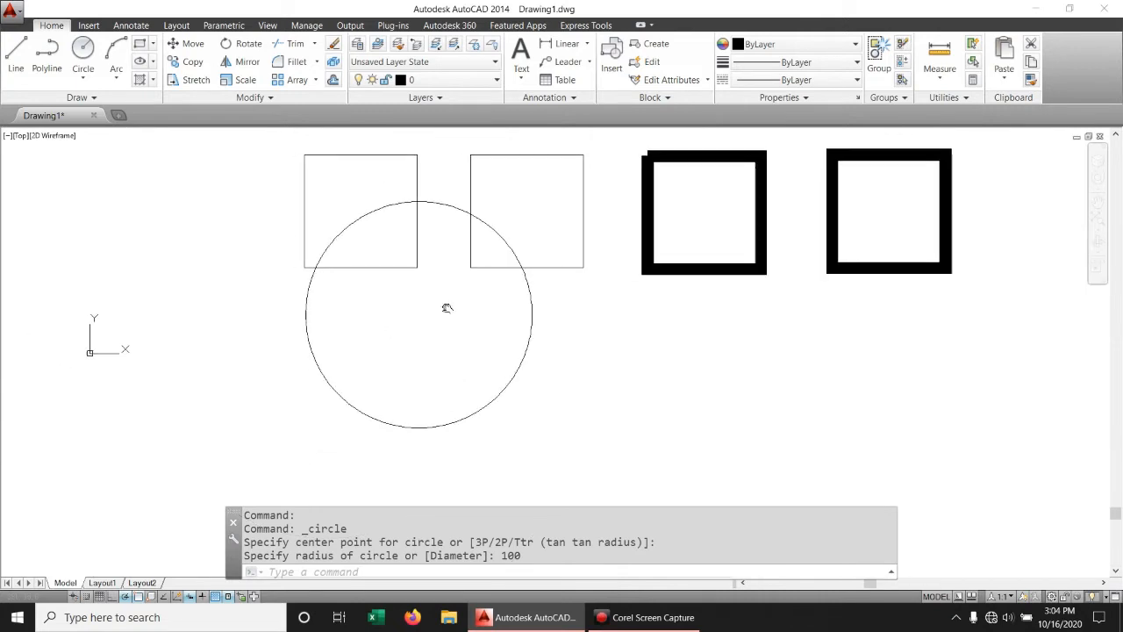
pyautogui.click(375, 333)
pyautogui.click(310, 333)
pyautogui.click(338, 328)
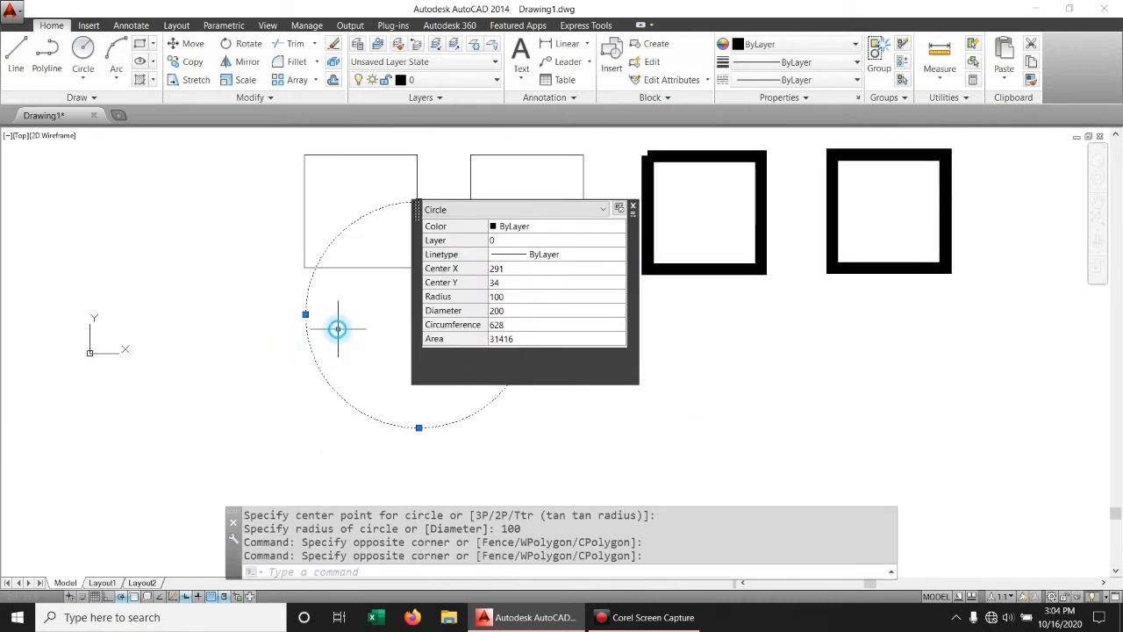
pyautogui.click(634, 208)
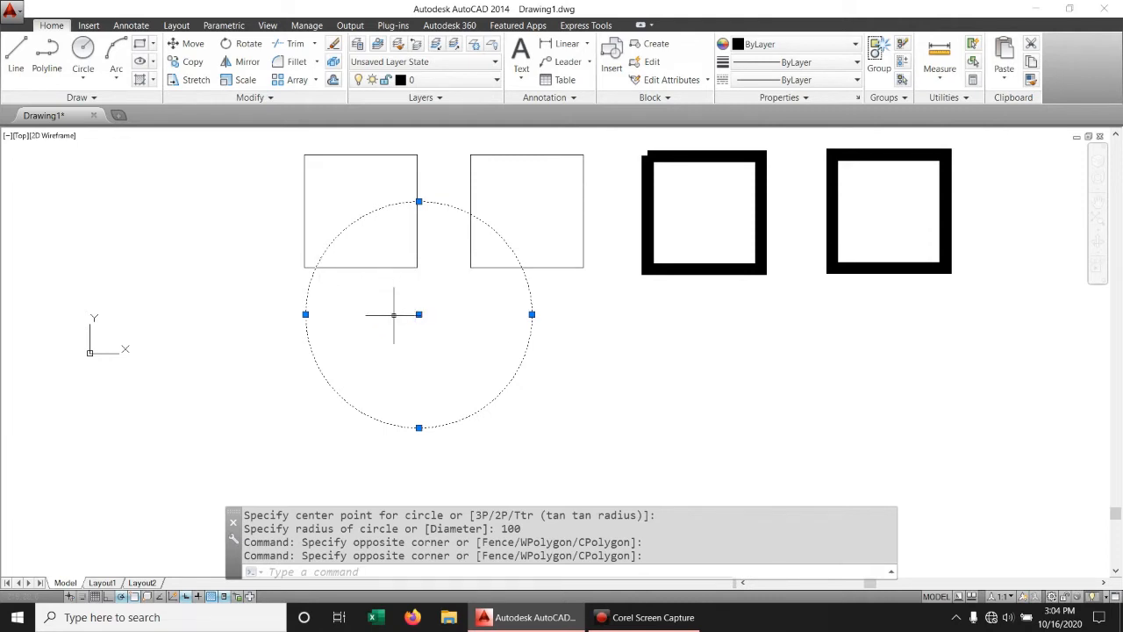
pyautogui.click(418, 314)
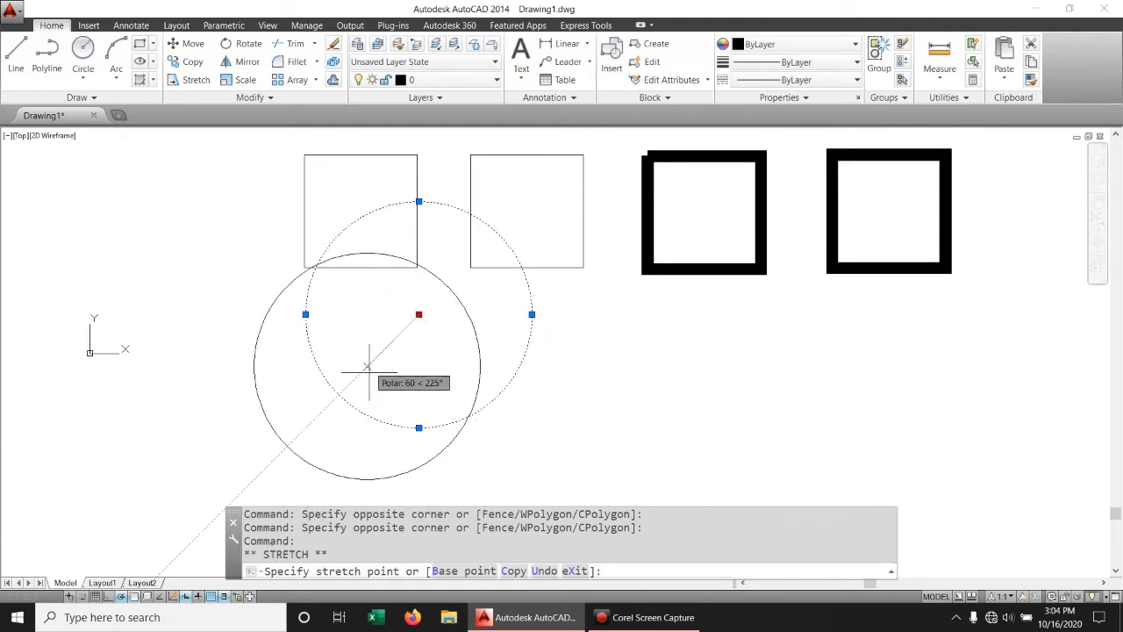
pyautogui.click(393, 409)
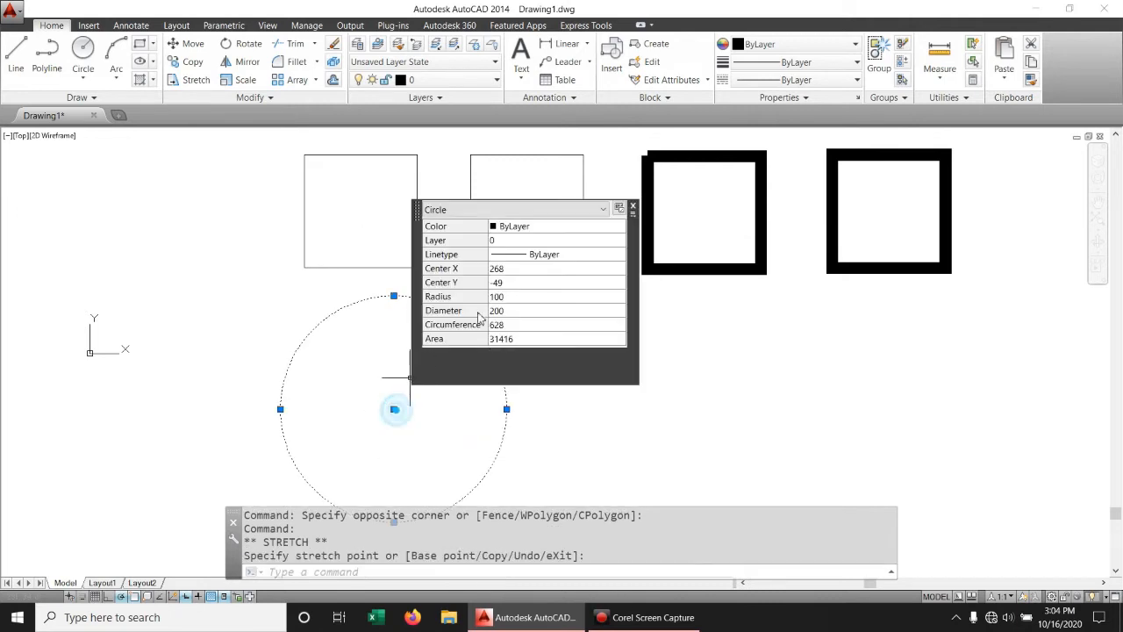
# Step: Dismiss the circle's quick properties and draw a Center, Diameter circle with diameter 100 below the first thick square
pyautogui.click(632, 209)
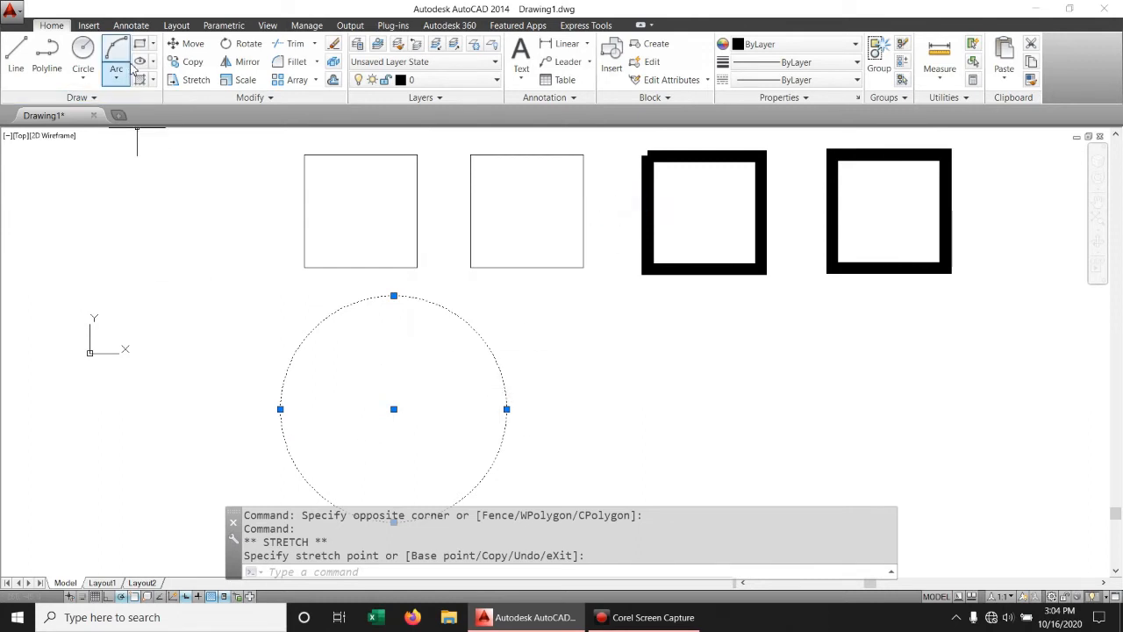
pyautogui.click(83, 78)
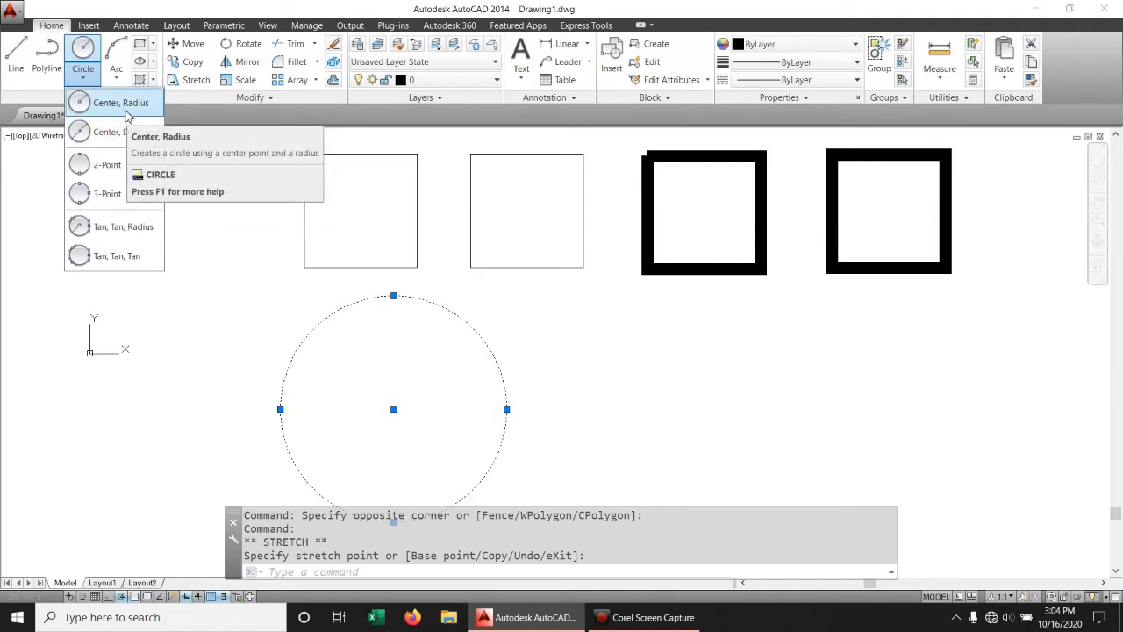
pyautogui.click(110, 131)
pyautogui.moveTo(583, 330); pyautogui.dragTo(489, 317, button='middle')
pyautogui.click(566, 338)
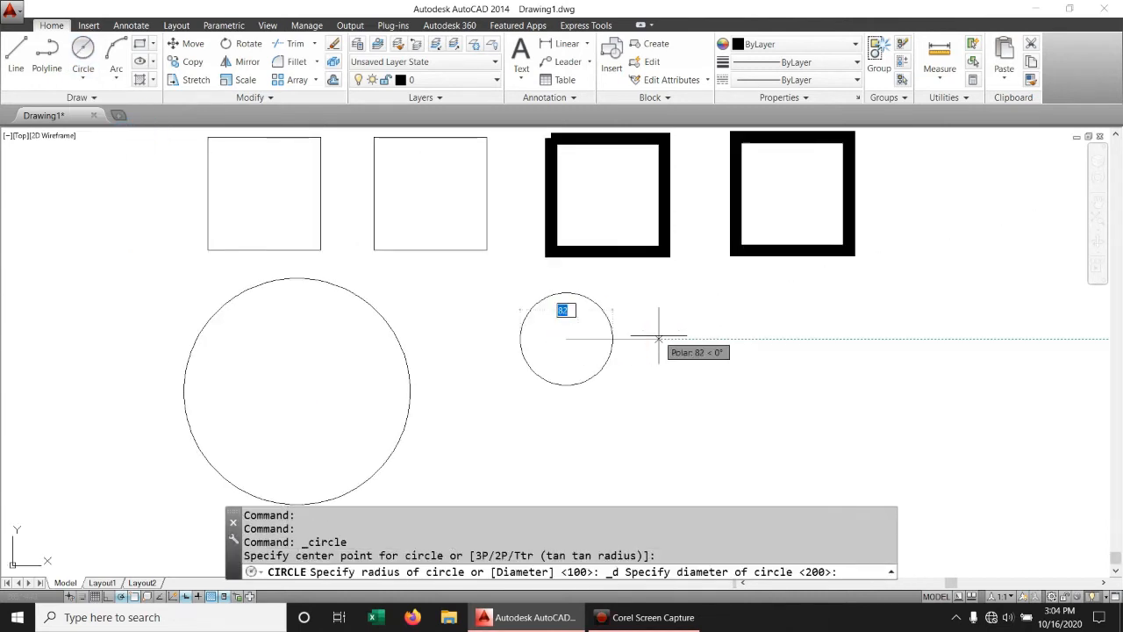
pyautogui.write('100')
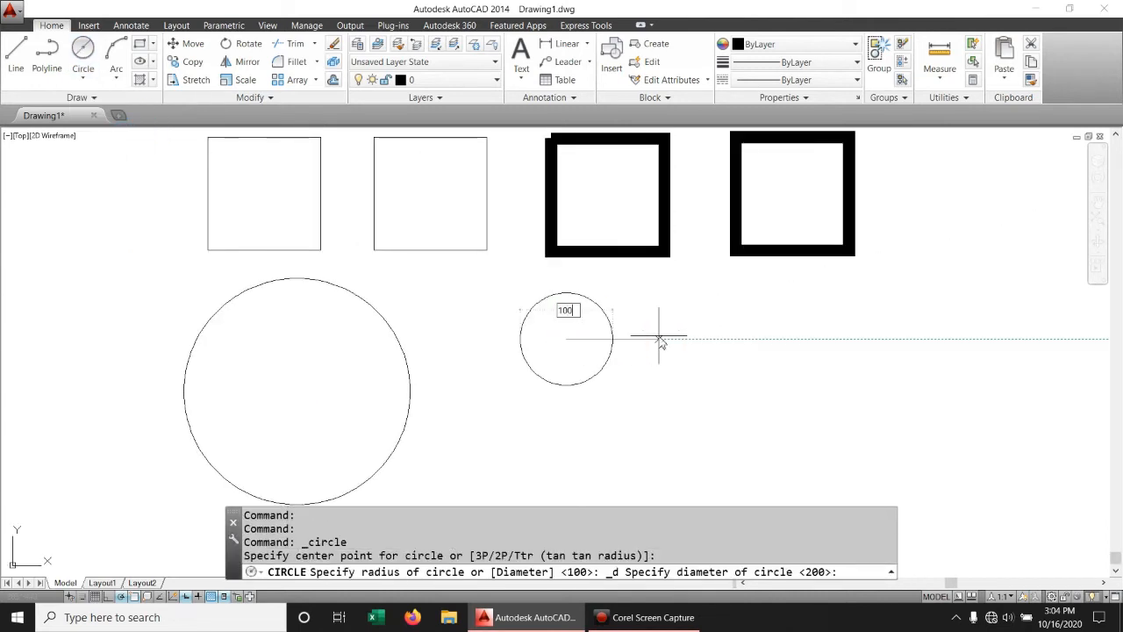
pyautogui.press('Return')
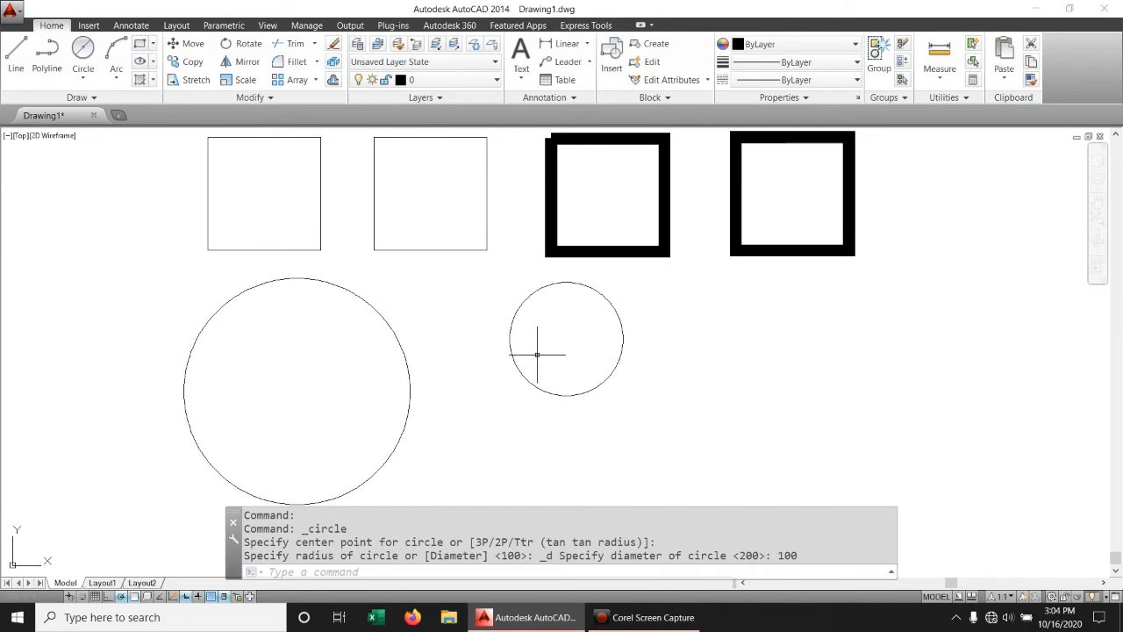
# Step: Draw a 3-Point arc through the lower-left, upper-left and upper-right corners of the first thin square
pyautogui.click(79, 80)
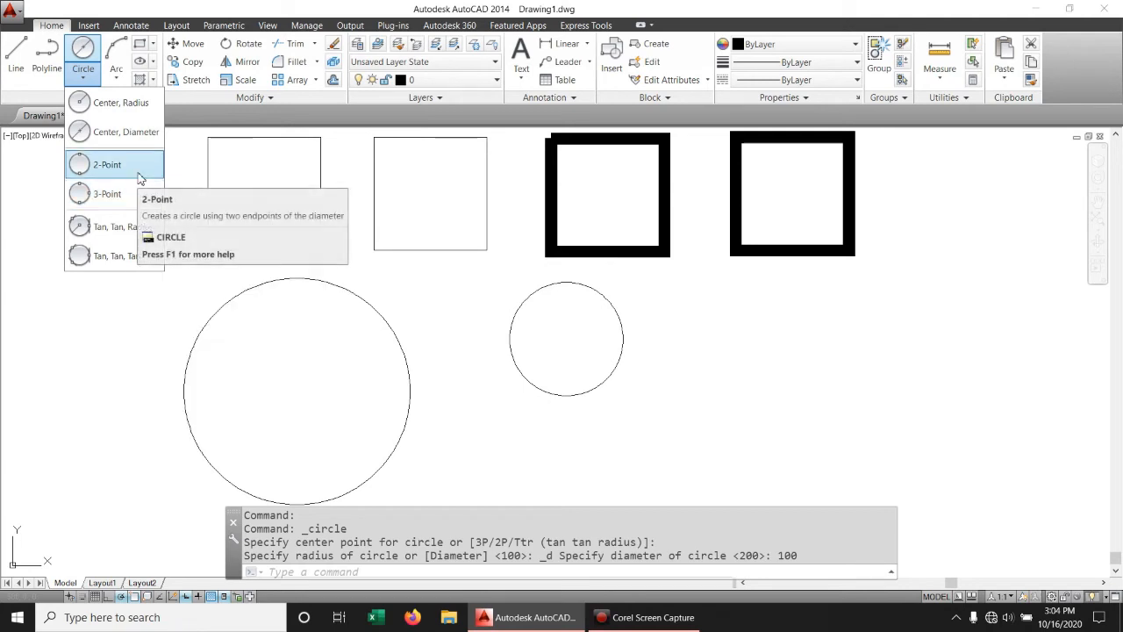
pyautogui.click(120, 70)
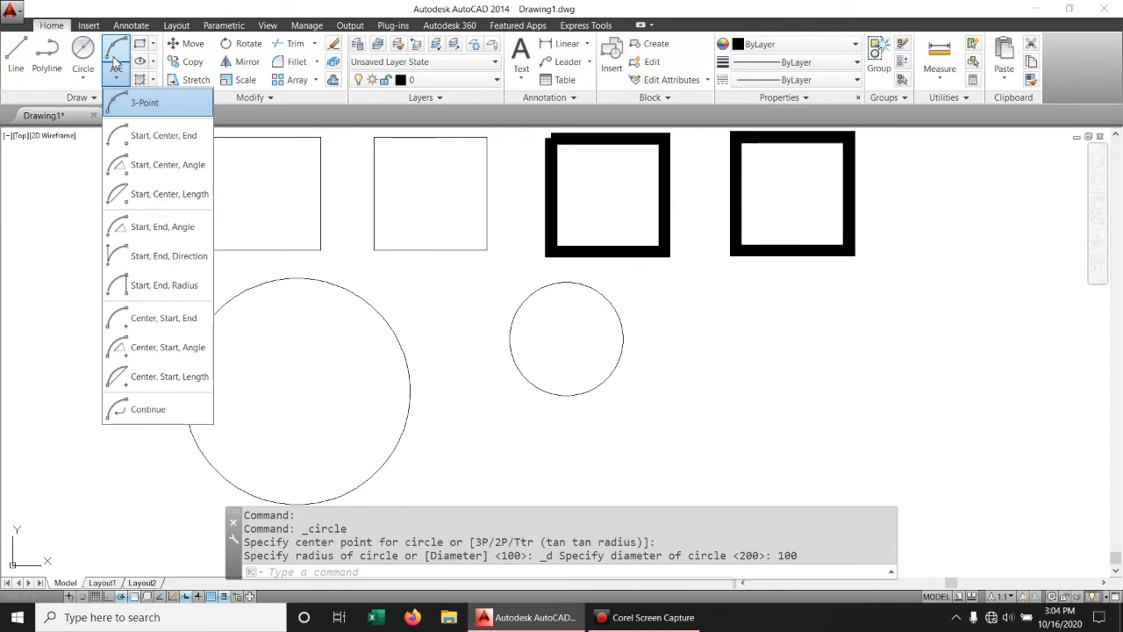
pyautogui.click(145, 102)
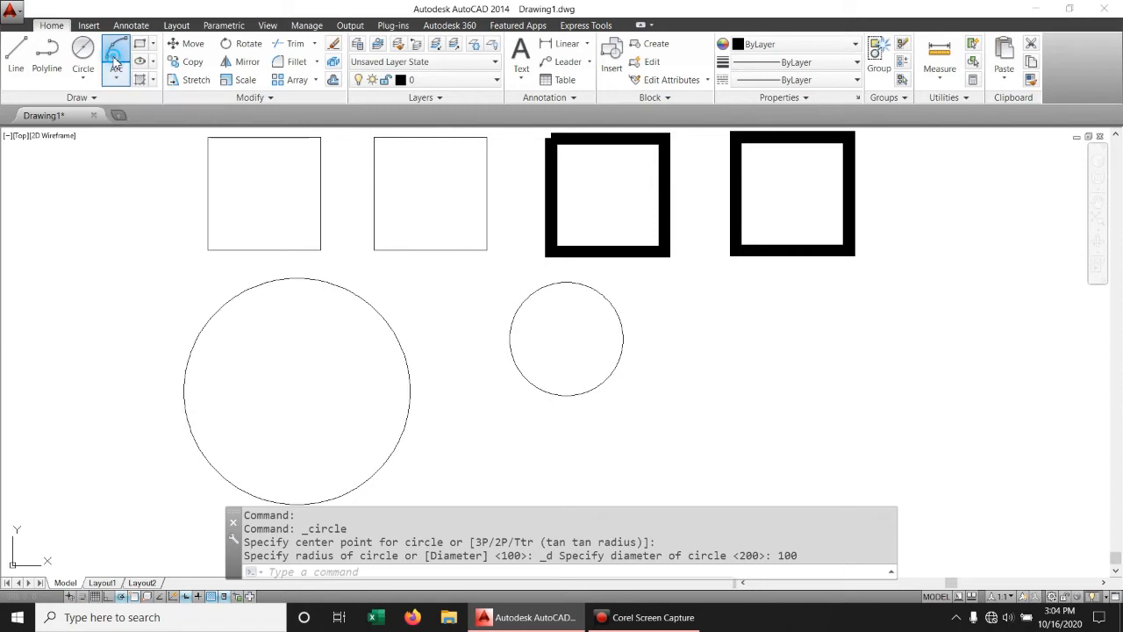
pyautogui.moveTo(439, 318); pyautogui.dragTo(508, 395, button='middle')
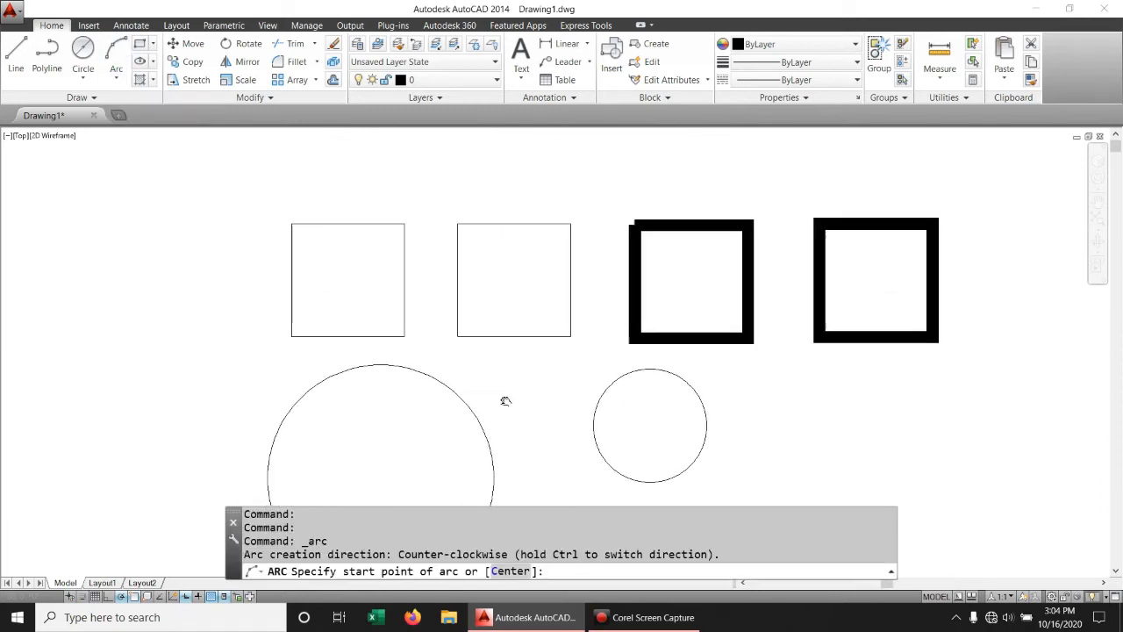
pyautogui.click(283, 335)
pyautogui.click(283, 222)
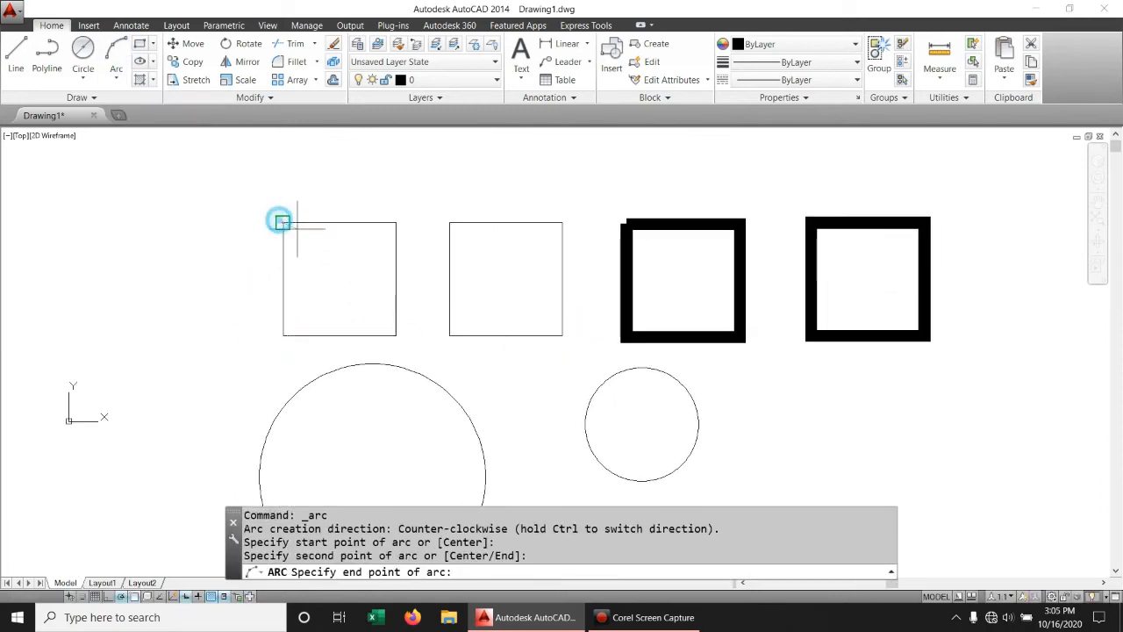
pyautogui.click(396, 222)
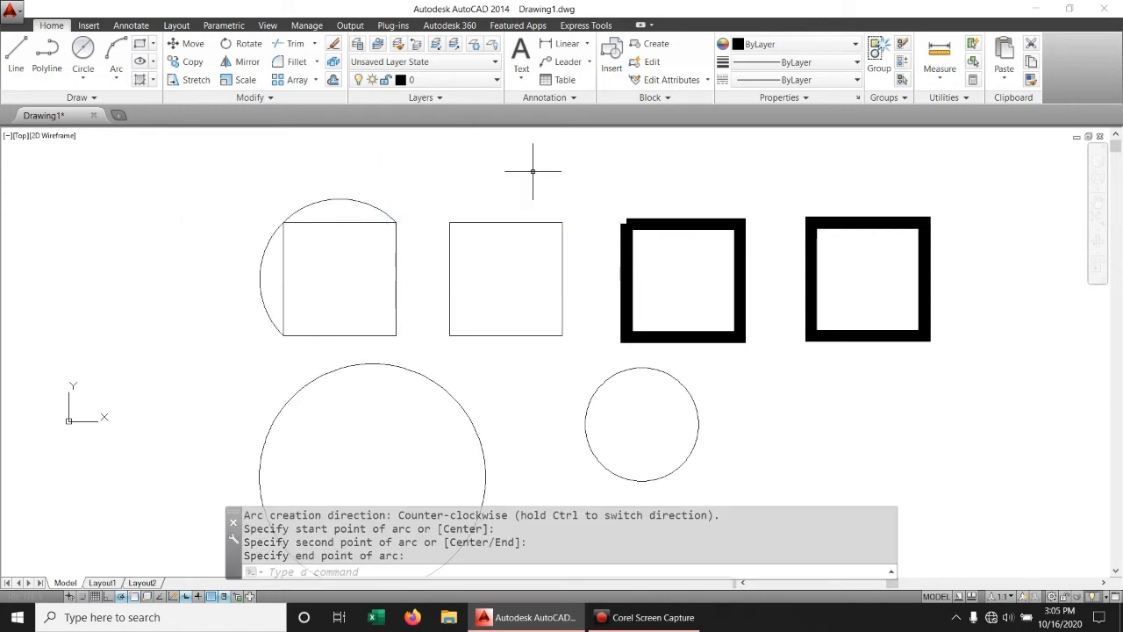
# Step: Draw another 3-point arc through the lower-left, lower-right and upper-right corners of the second thin square
pyautogui.press('Return')
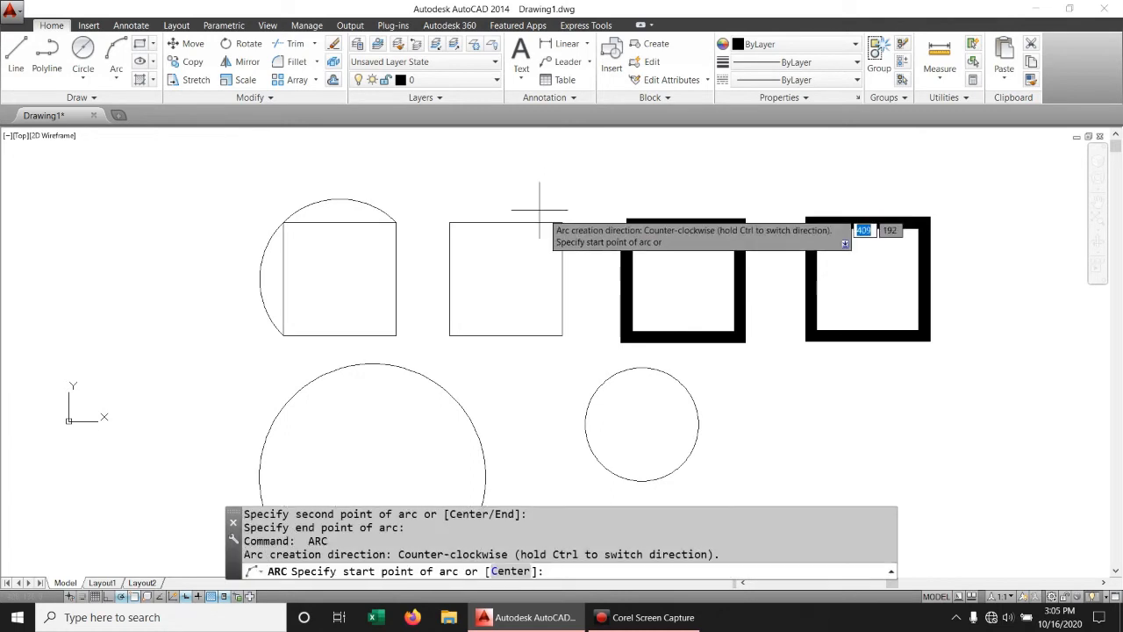
pyautogui.click(449, 335)
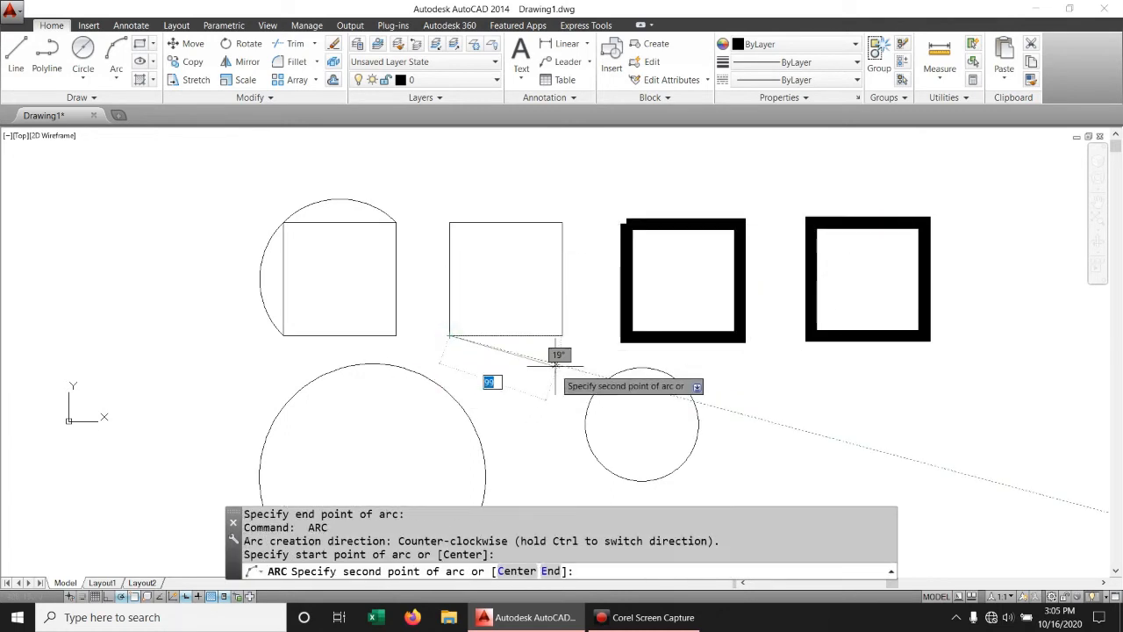
pyautogui.click(558, 335)
pyautogui.click(563, 222)
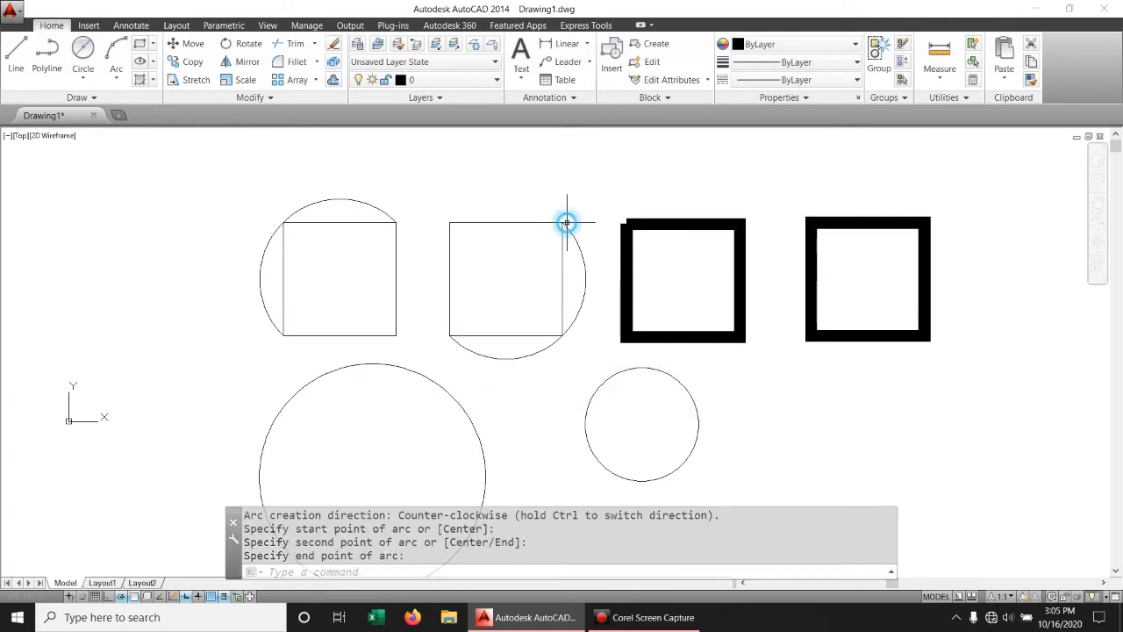
pyautogui.press('Return')
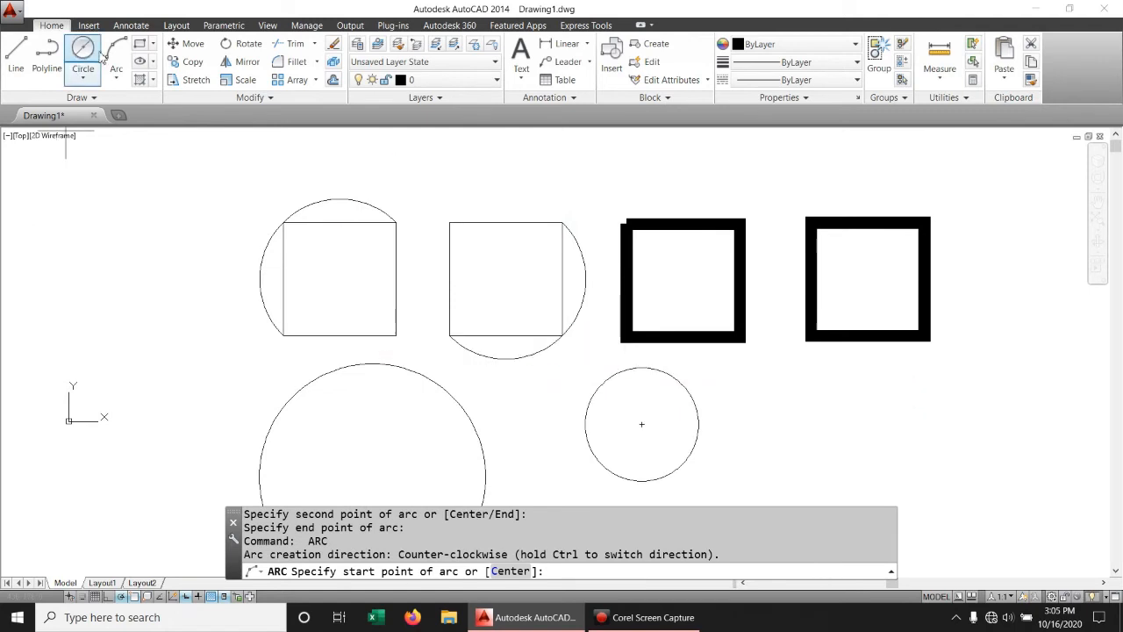
pyautogui.click(116, 79)
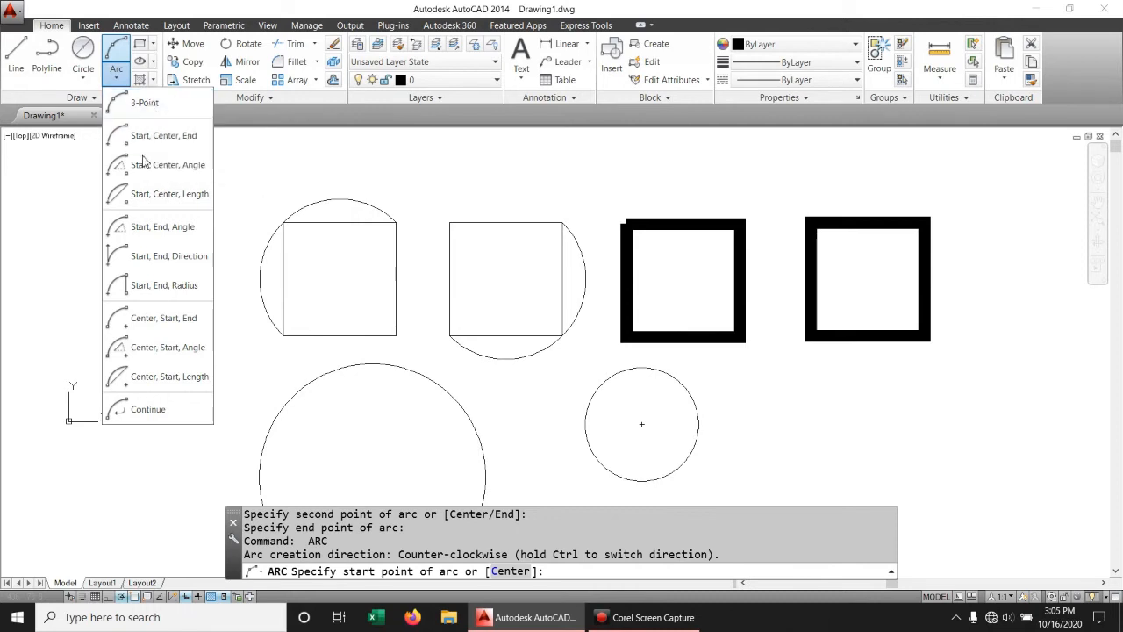
pyautogui.click(153, 45)
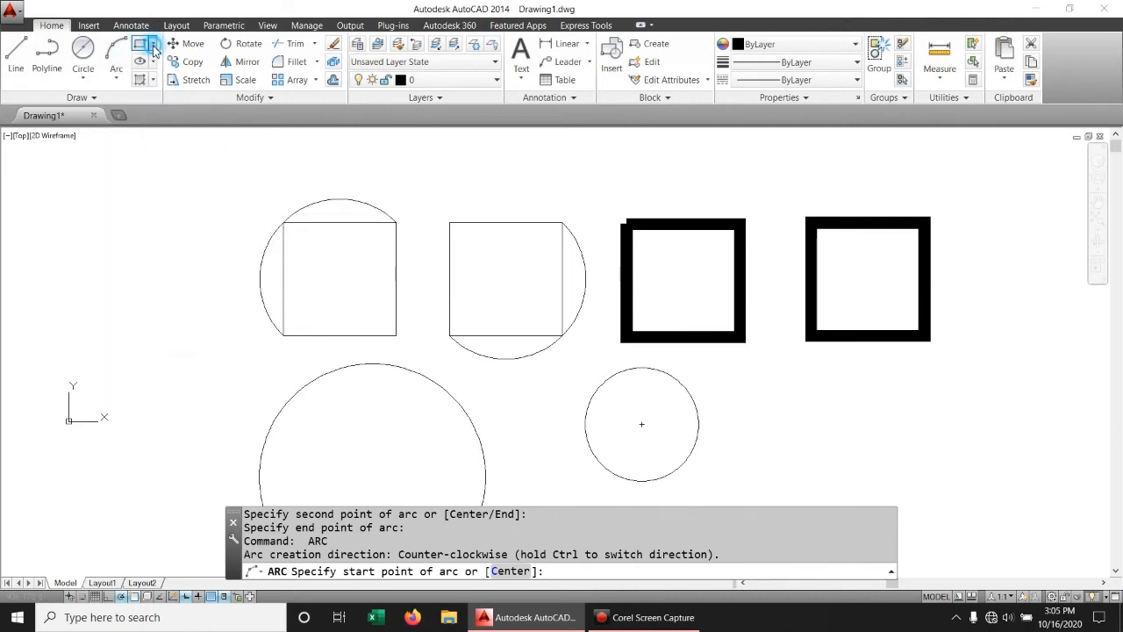
pyautogui.click(152, 46)
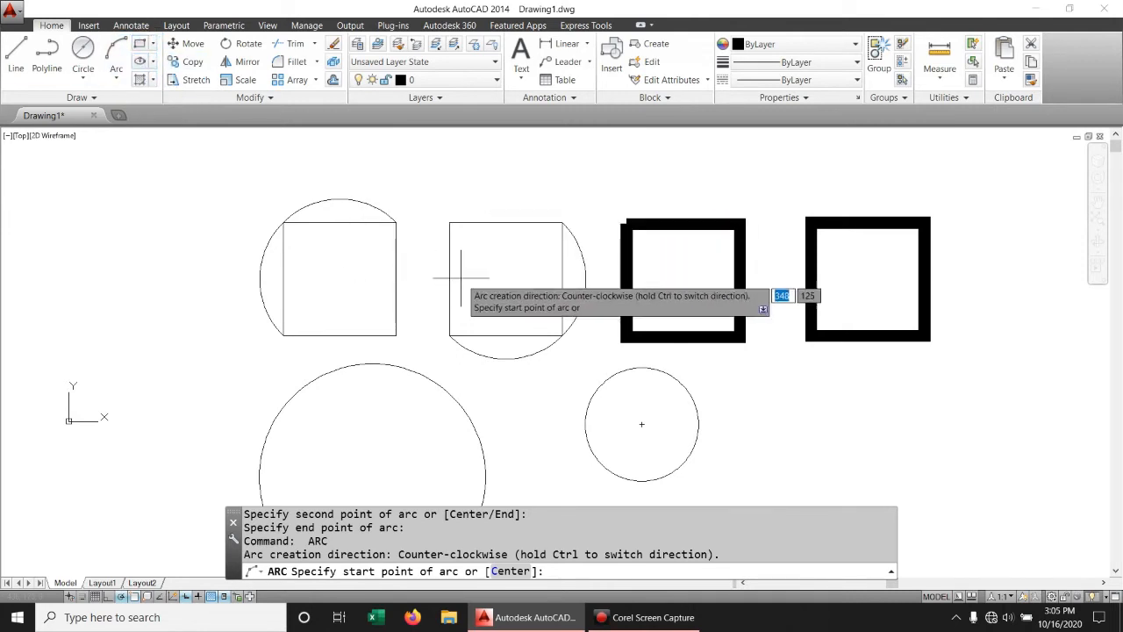
# Step: Draw a freehand rectangle, slightly wider than tall, in the empty area to the right of the last thick square
pyautogui.click(154, 45)
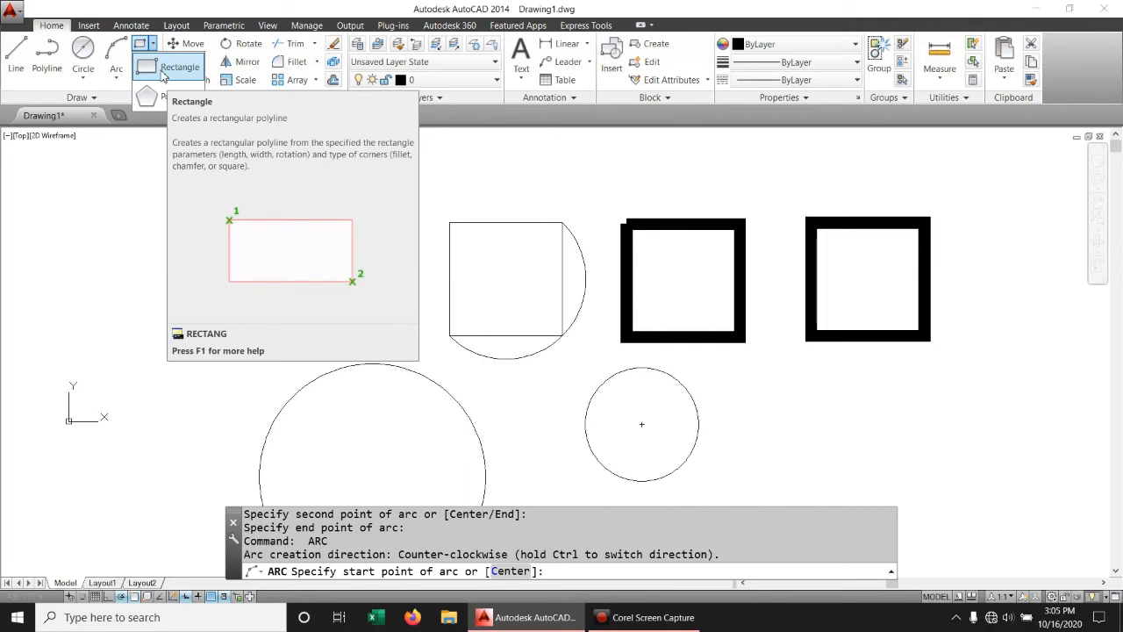
pyautogui.click(164, 76)
pyautogui.moveTo(828, 293)
pyautogui.mouseDown(button='middle')
pyautogui.moveTo(283, 316)
pyautogui.moveTo(371, 269)
pyautogui.moveTo(222, 294)
pyautogui.mouseUp(button='middle')
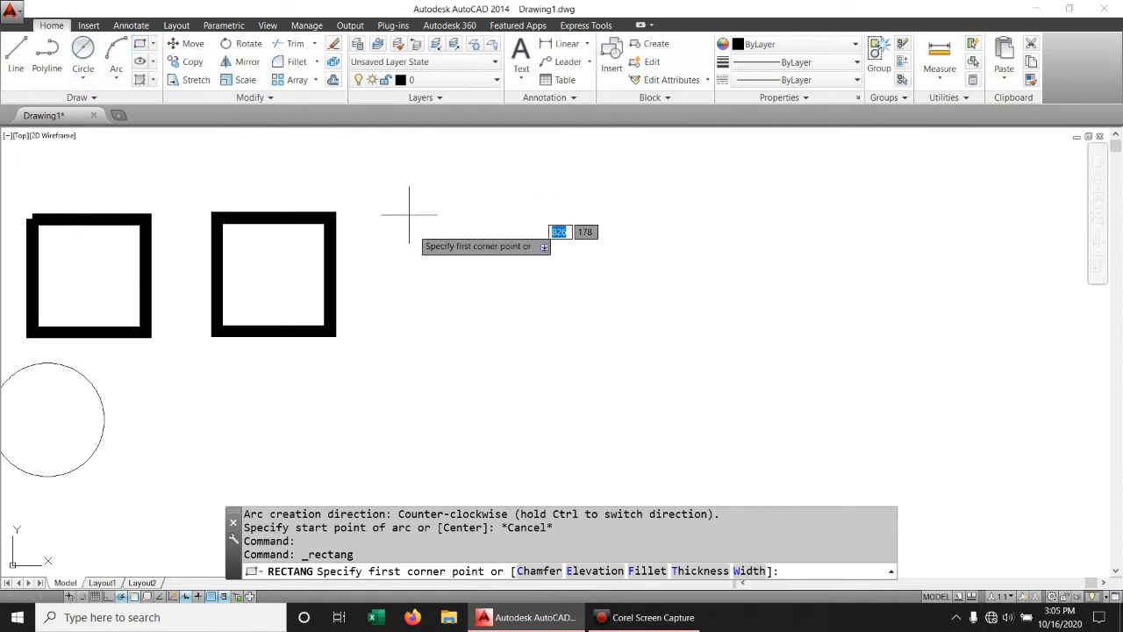
pyautogui.click(471, 224)
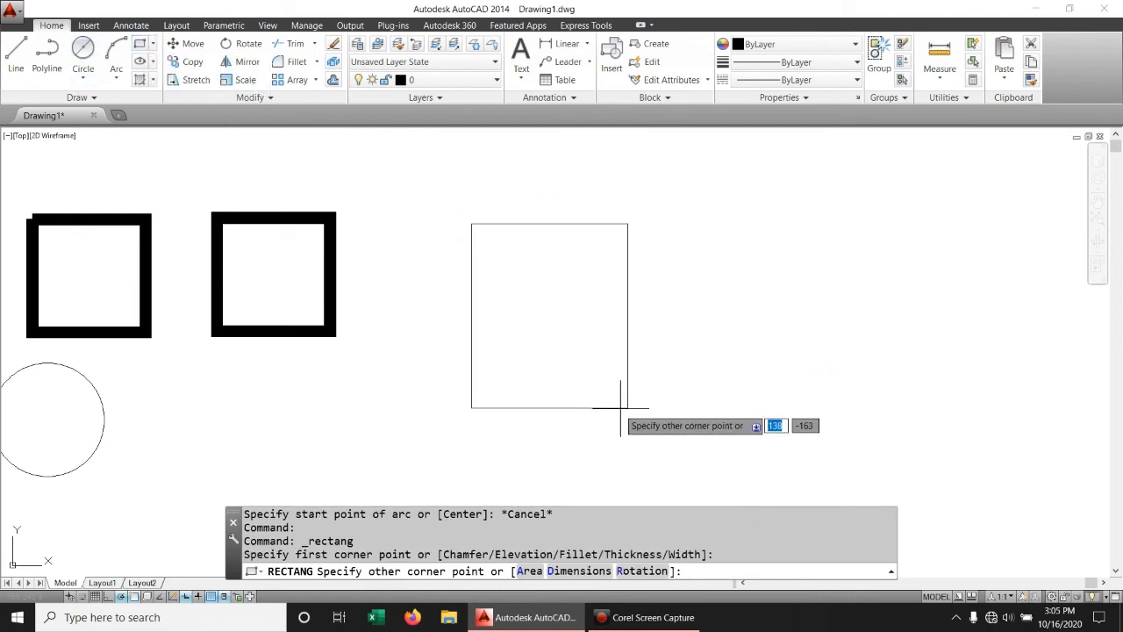
pyautogui.click(678, 410)
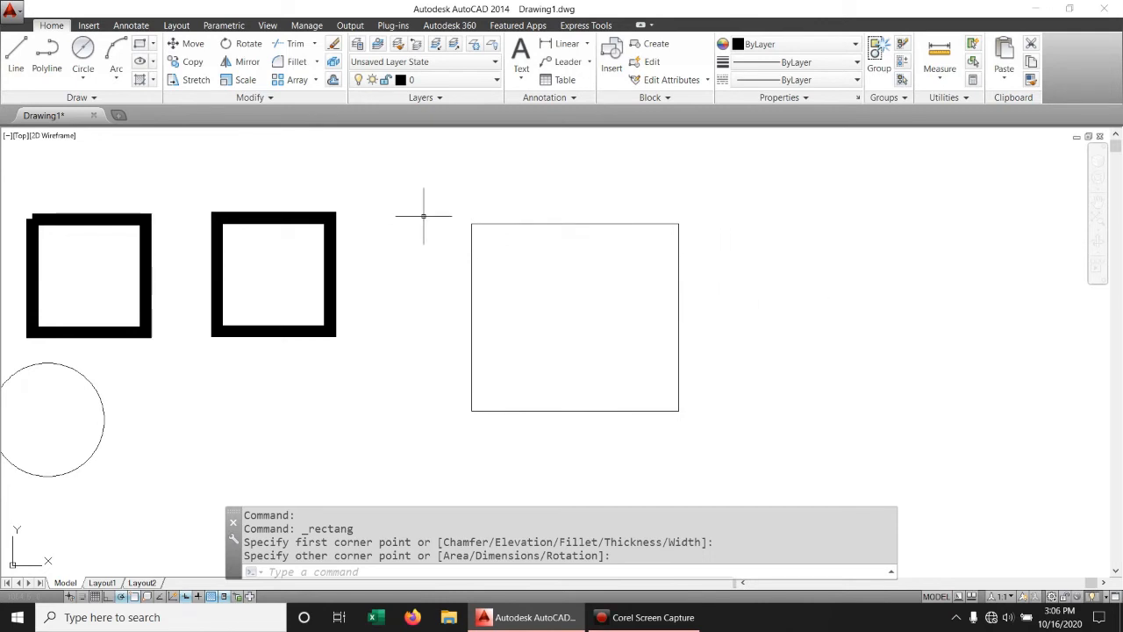
pyautogui.click(146, 51)
pyautogui.moveTo(664, 301)
pyautogui.mouseDown(button='middle')
pyautogui.moveTo(299, 307)
pyautogui.moveTo(585, 326)
pyautogui.moveTo(895, 266)
pyautogui.moveTo(704, 303)
pyautogui.moveTo(757, 468)
pyautogui.moveTo(794, 465)
pyautogui.mouseUp(button='middle')
pyautogui.click(507, 166)
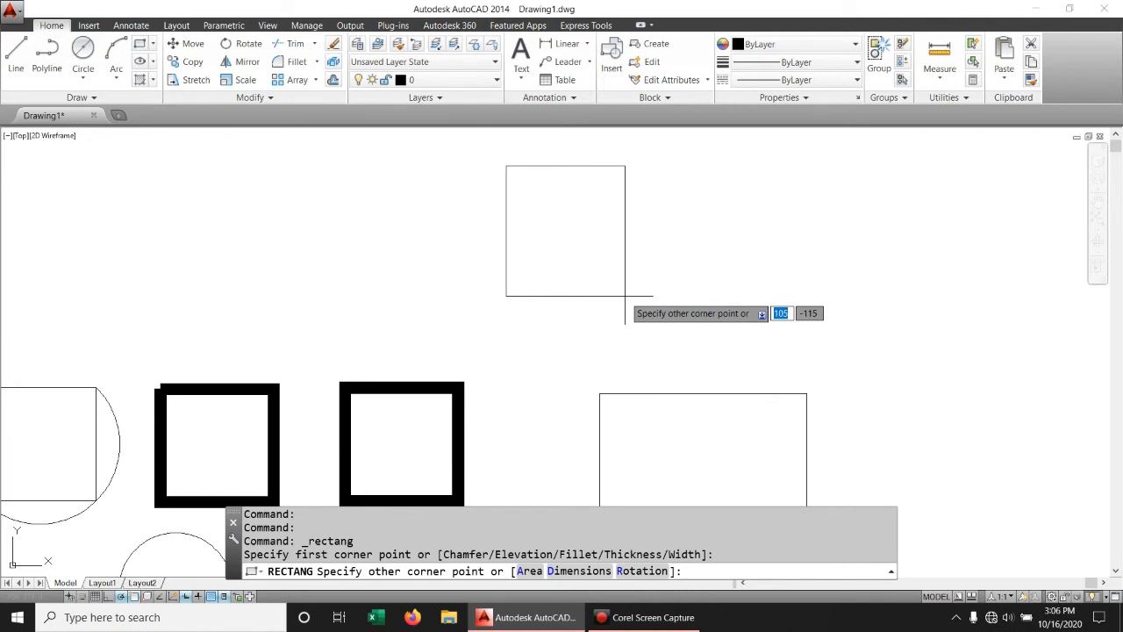
pyautogui.press('F8')
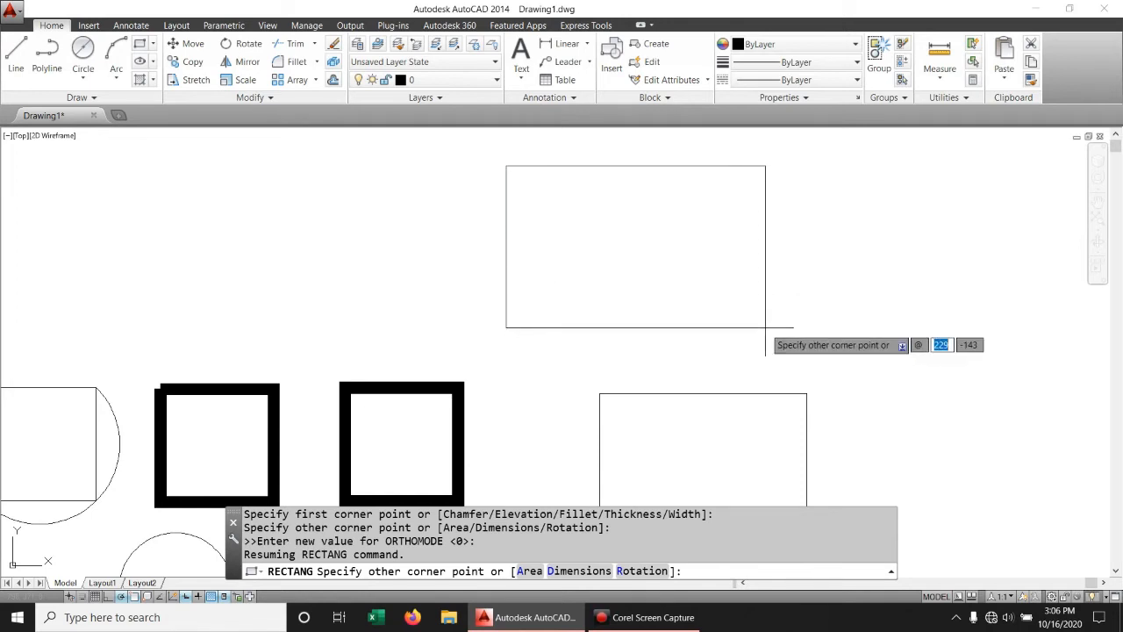
pyautogui.write('100')
pyautogui.press('Tab')
pyautogui.write('1')
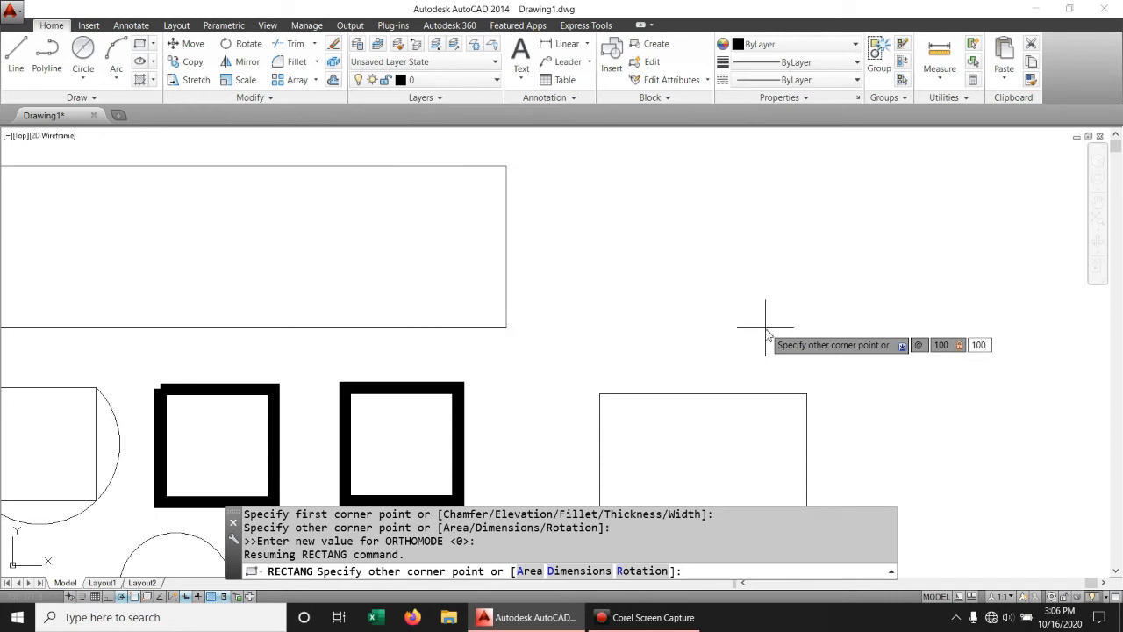
pyautogui.write('00')
pyautogui.press('Return')
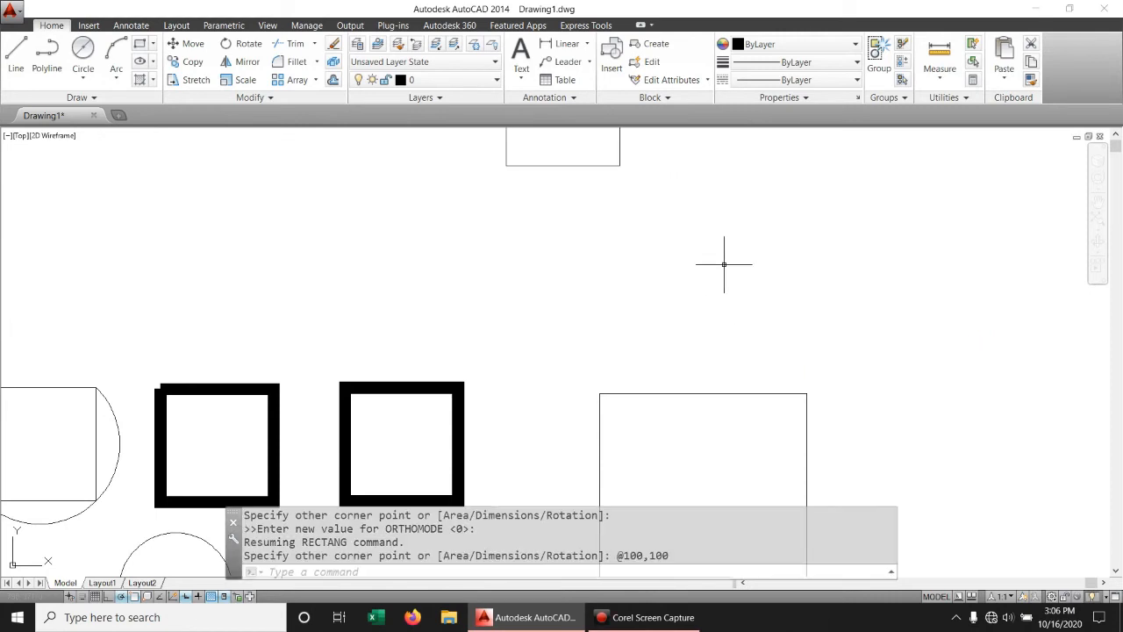
# Step: Move the new 100 by 100 square straight down, to just above the gap between the last thick square and the large rectangle
pyautogui.scroll(-2, 602, 261)
pyautogui.click(673, 279)
pyautogui.click(538, 211)
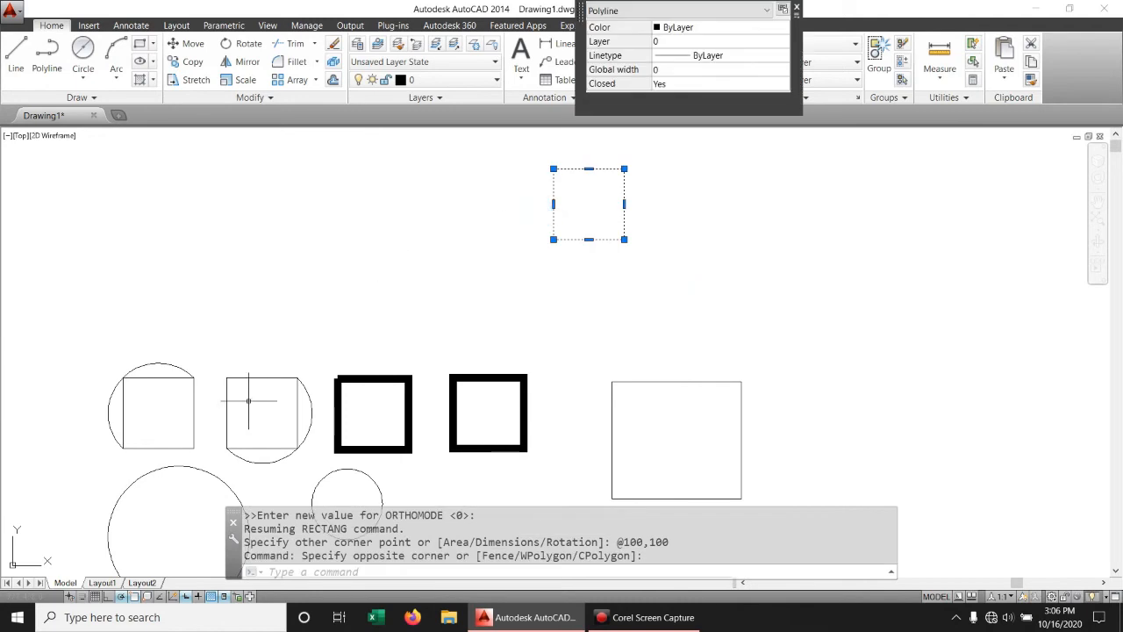
pyautogui.write('M')
pyautogui.press('Return')
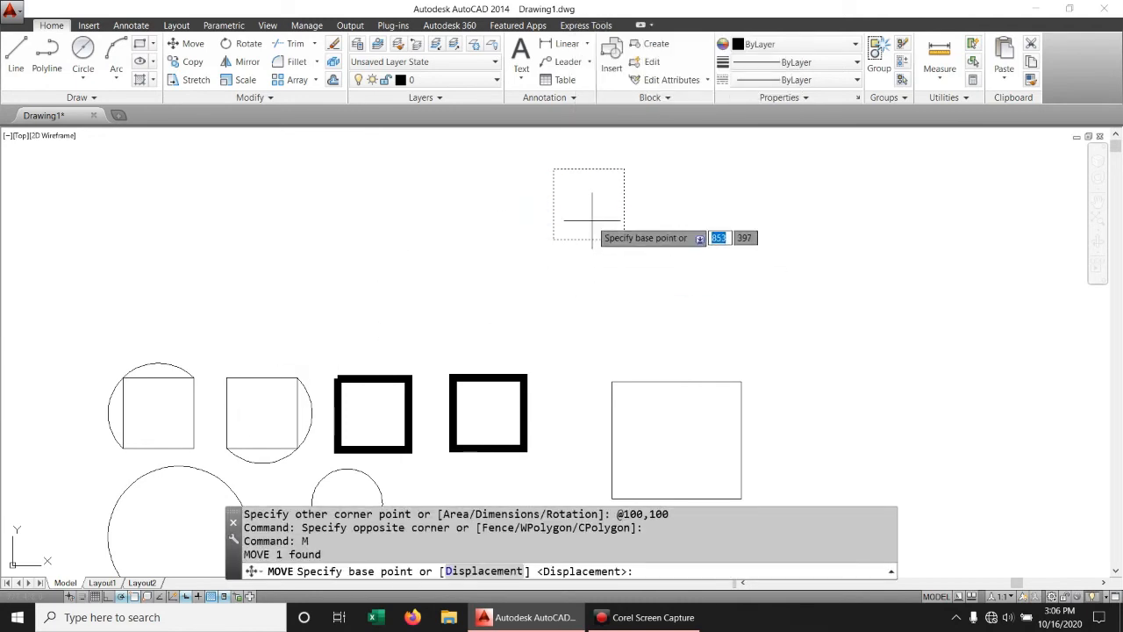
pyautogui.click(588, 203)
pyautogui.click(578, 312)
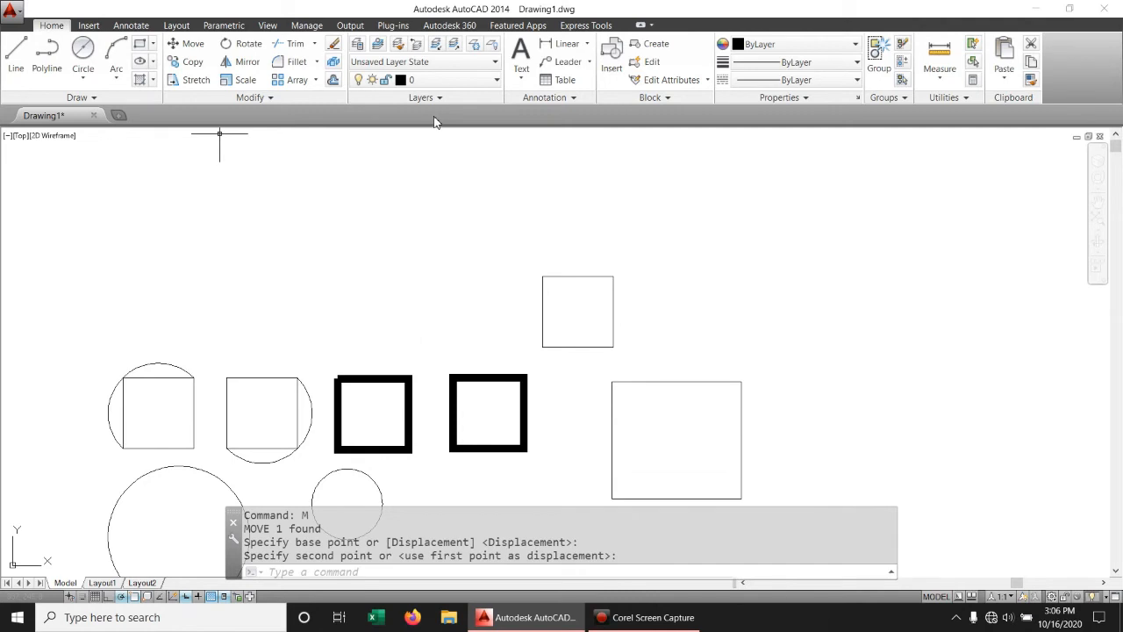
pyautogui.click(140, 43)
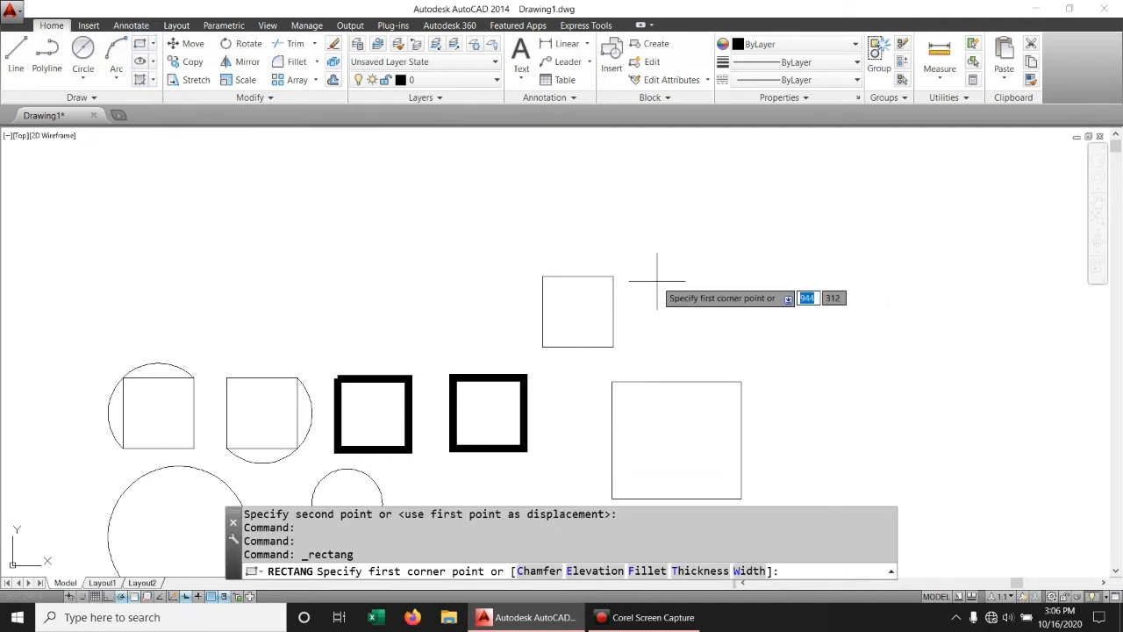
pyautogui.click(651, 276)
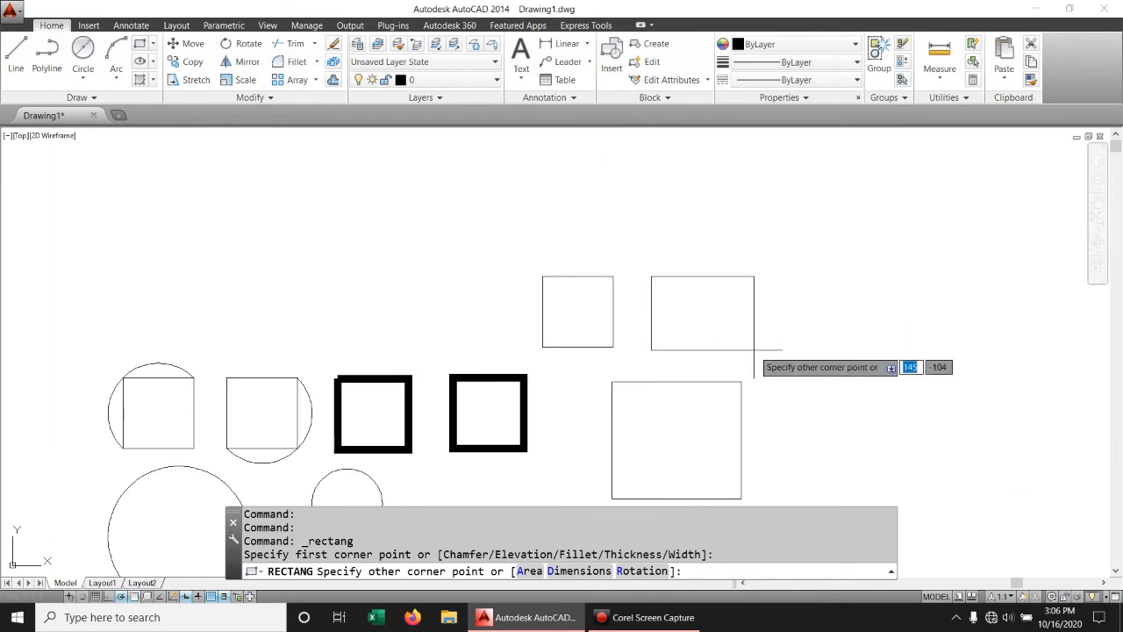
pyautogui.press('F8')
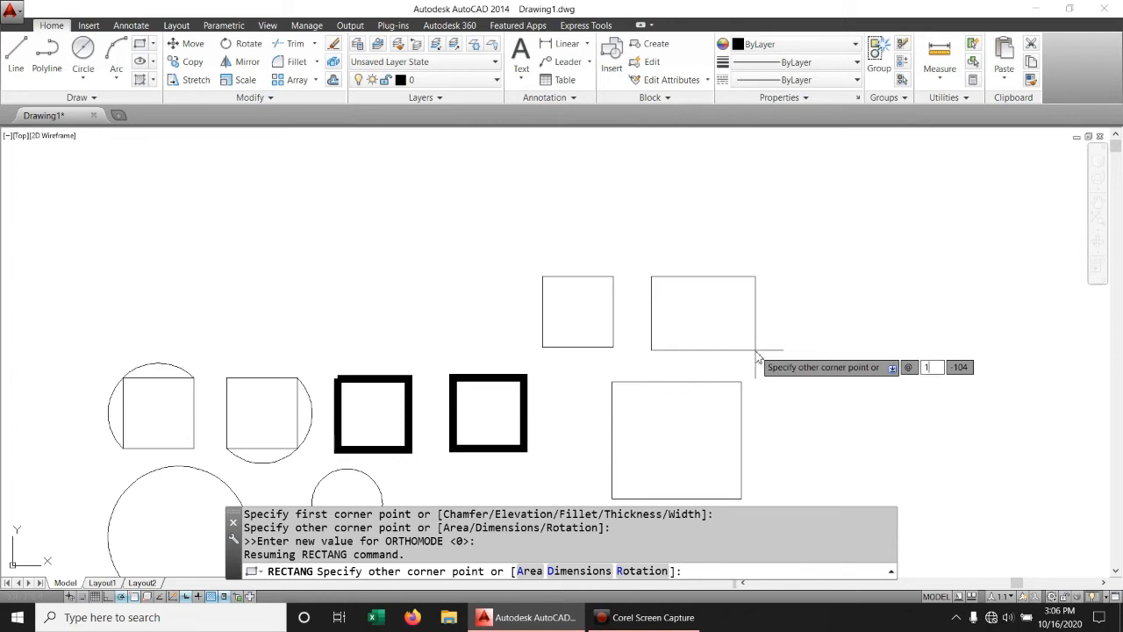
pyautogui.press('Tab')
pyautogui.write('1')
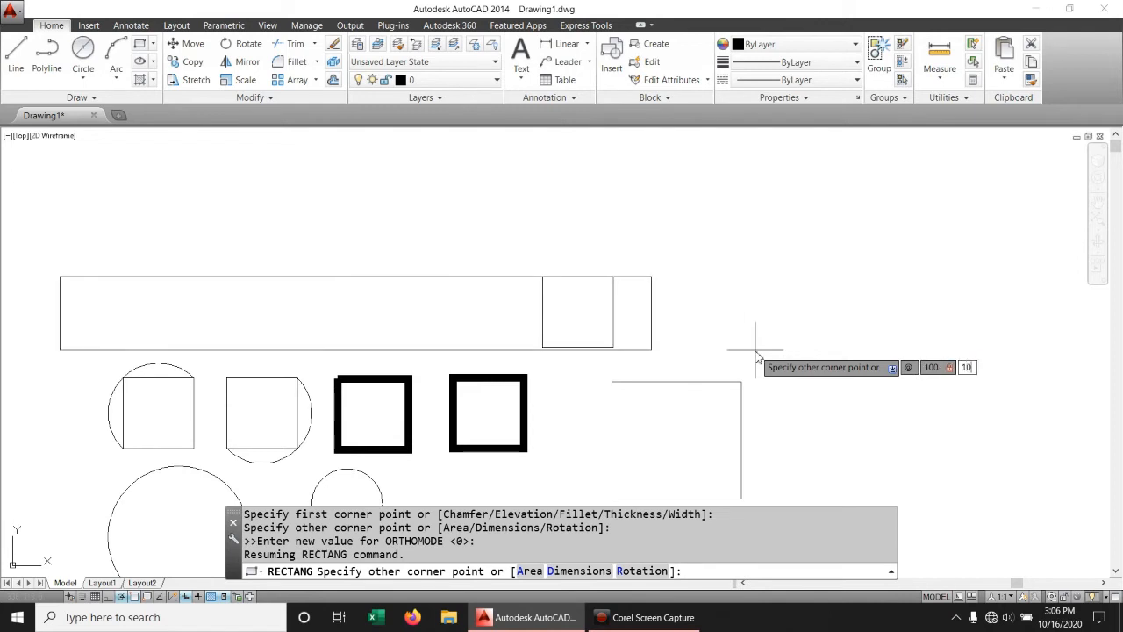
pyautogui.press('Return')
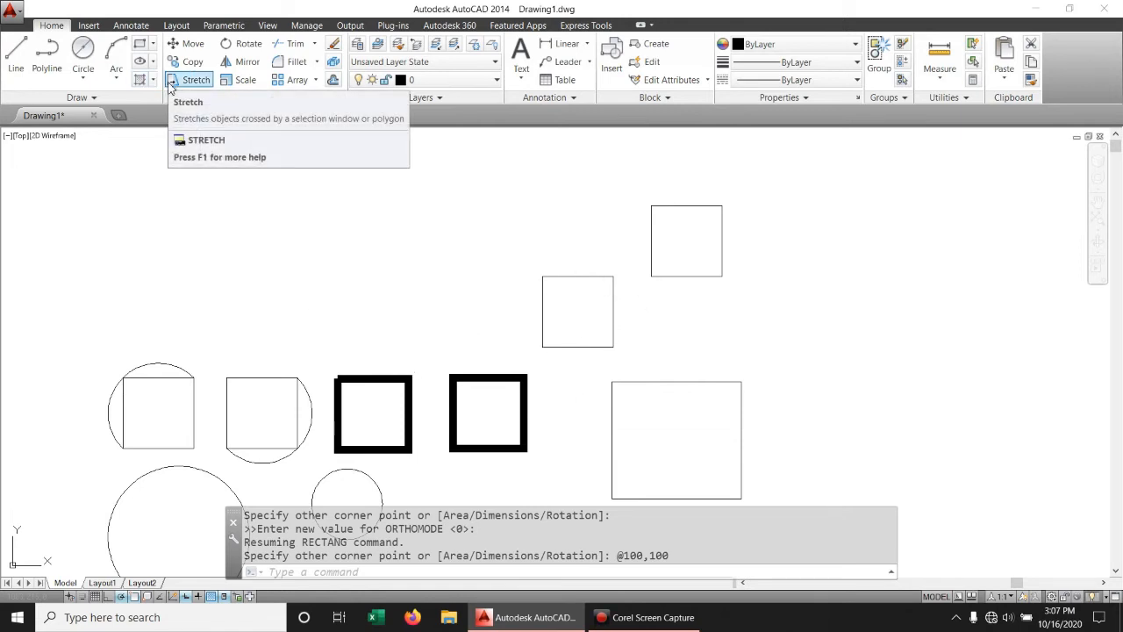
pyautogui.click(139, 43)
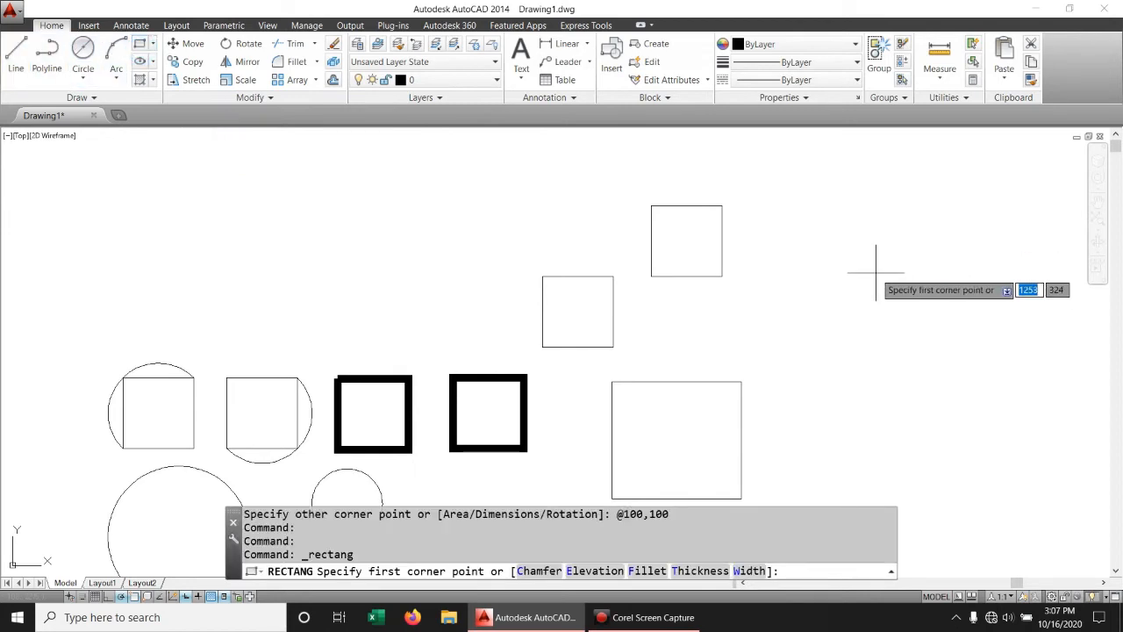
pyautogui.moveTo(741, 284); pyautogui.dragTo(609, 276, button='middle')
pyautogui.click(692, 279)
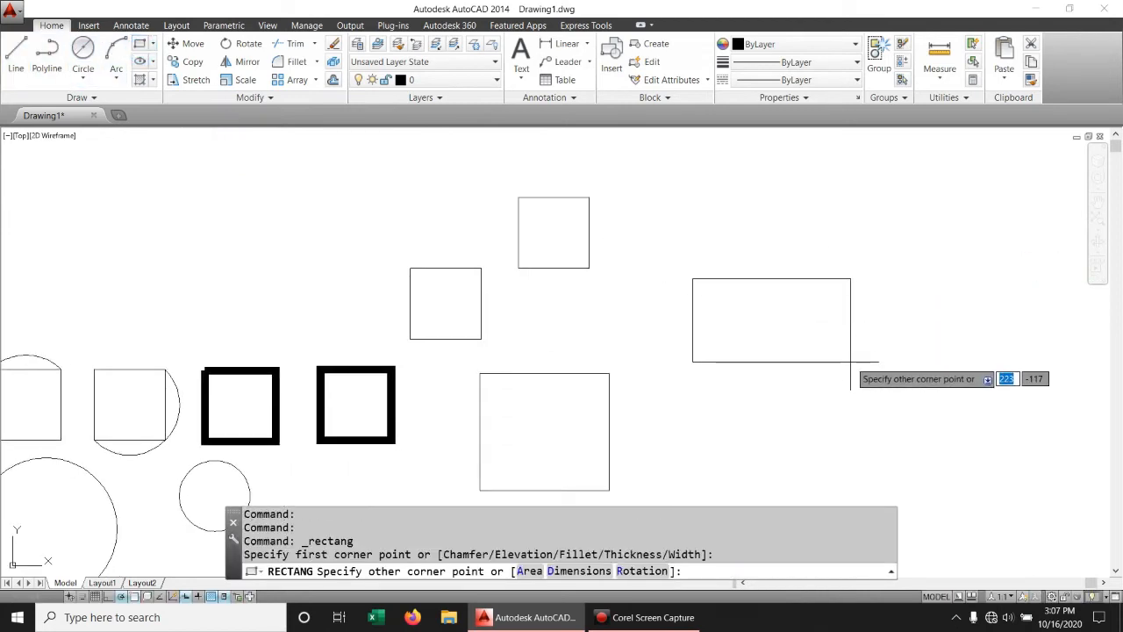
pyautogui.press('F8')
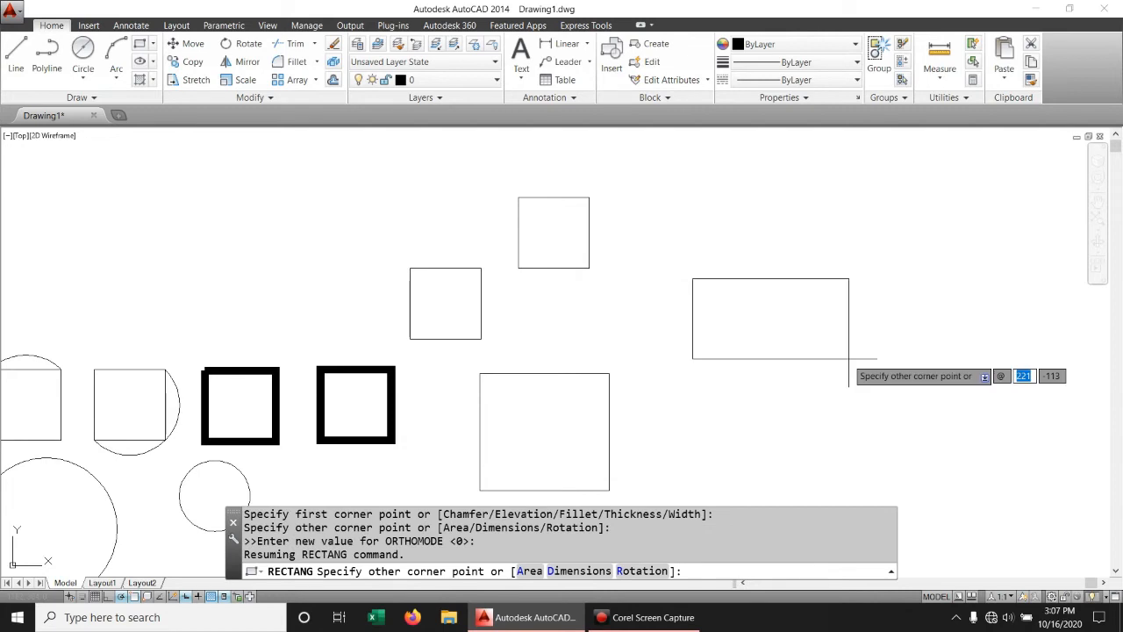
pyautogui.write('100')
pyautogui.press('Tab')
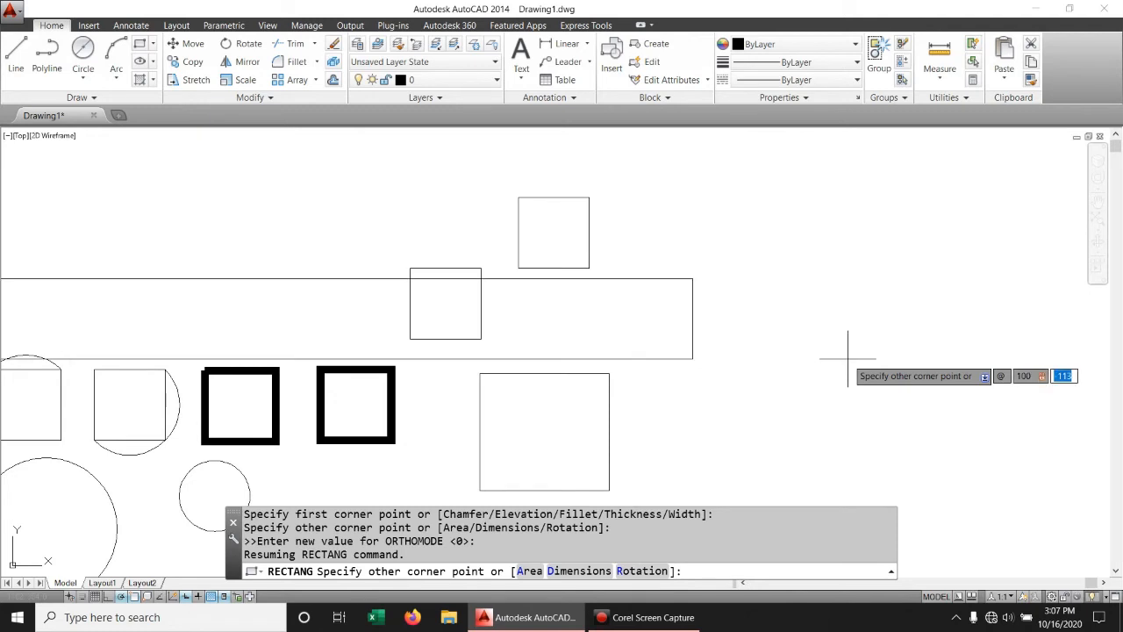
pyautogui.write('200')
pyautogui.press('Return')
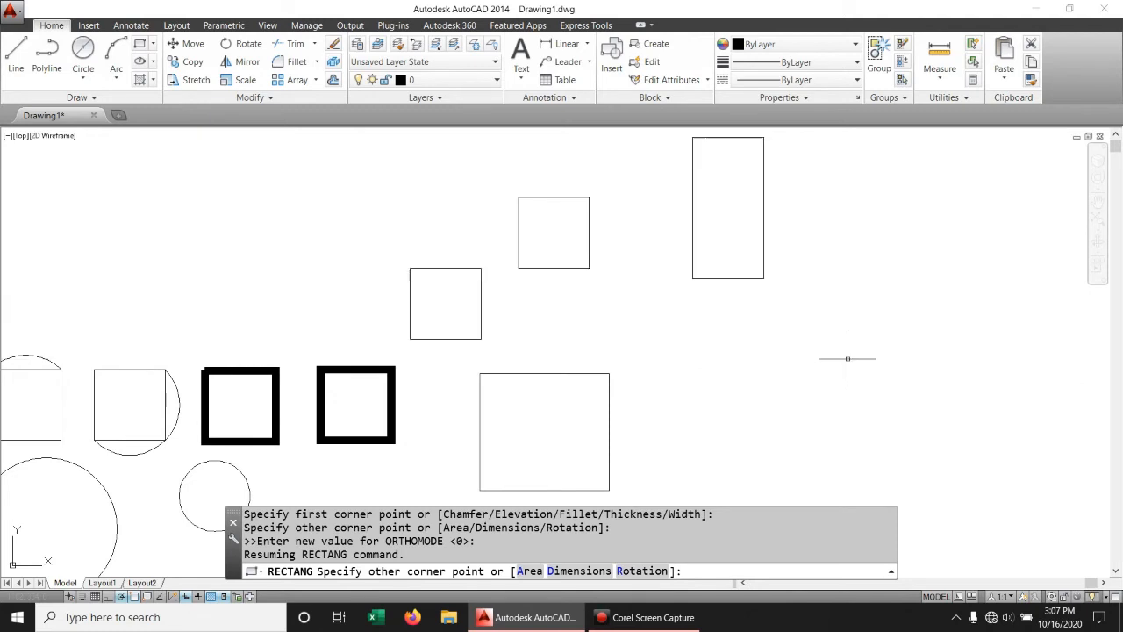
pyautogui.moveTo(752, 266); pyautogui.dragTo(752, 371, button='middle')
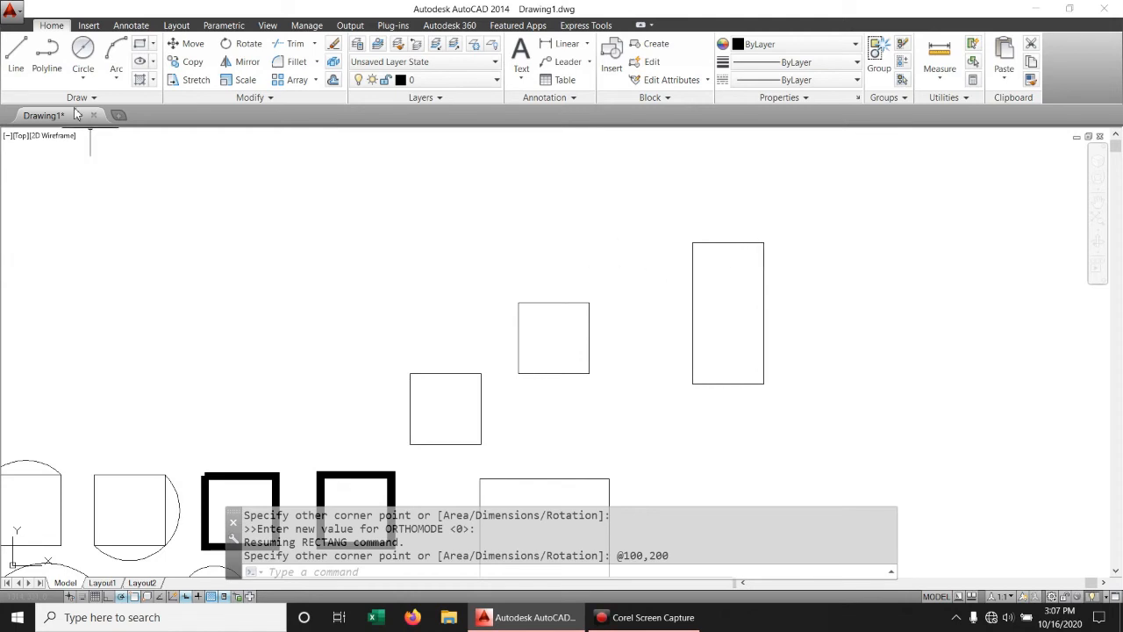
# Step: Regenerate the drawing with the RE command
pyautogui.moveTo(408, 311)
pyautogui.mouseDown(button='middle')
pyautogui.moveTo(662, 258)
pyautogui.moveTo(612, 223)
pyautogui.moveTo(457, 201)
pyautogui.moveTo(394, 170)
pyautogui.moveTo(453, 148)
pyautogui.moveTo(314, 149)
pyautogui.moveTo(309, 188)
pyautogui.mouseUp(button='middle')
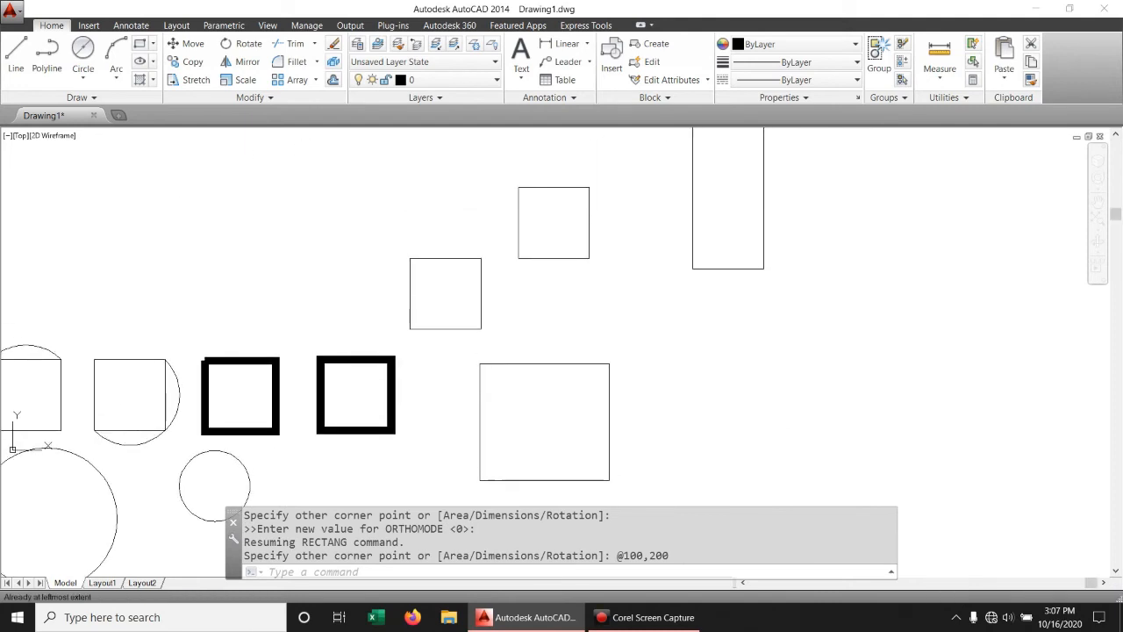
pyautogui.moveTo(776, 333)
pyautogui.mouseDown(button='middle')
pyautogui.moveTo(1061, 369)
pyautogui.moveTo(690, 365)
pyautogui.moveTo(1078, 426)
pyautogui.moveTo(957, 413)
pyautogui.moveTo(942, 433)
pyautogui.mouseUp(button='middle')
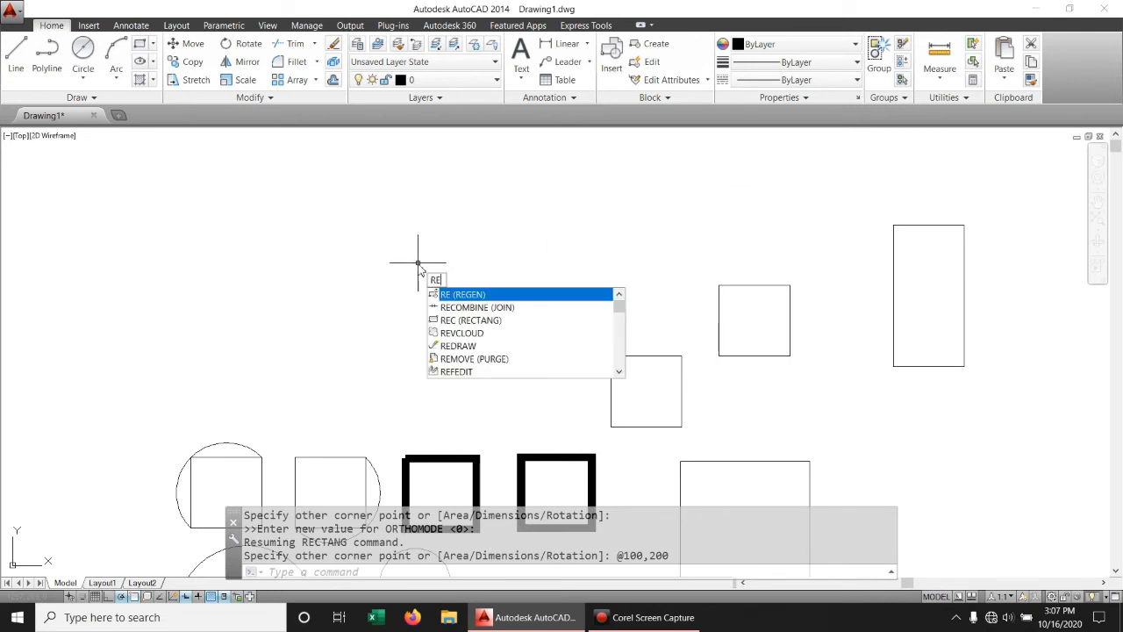
pyautogui.press('Return')
pyautogui.scroll(-5, 422, 261)
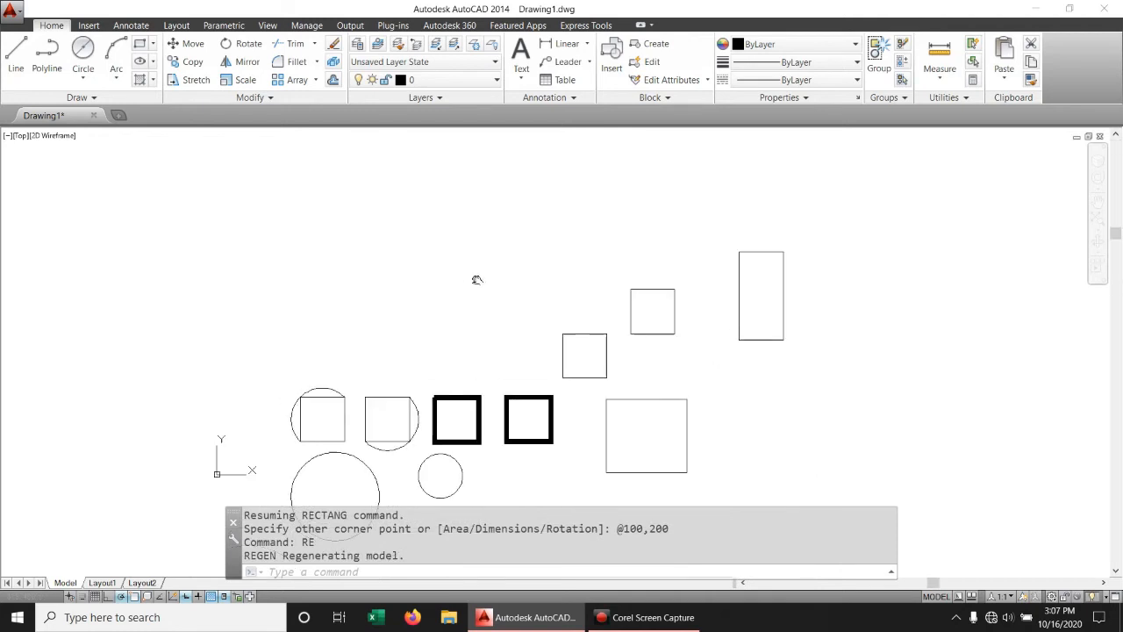
# Step: Draw a 3-sided polygon inscribed in a circle of radius 100, apex pointing straight up, in the empty area above the existing shapes
pyautogui.scroll(4, 451, 283)
pyautogui.moveTo(451, 283)
pyautogui.mouseDown(button='middle')
pyautogui.moveTo(493, 359)
pyautogui.moveTo(481, 436)
pyautogui.mouseUp(button='middle')
pyautogui.scroll(2, 443, 377)
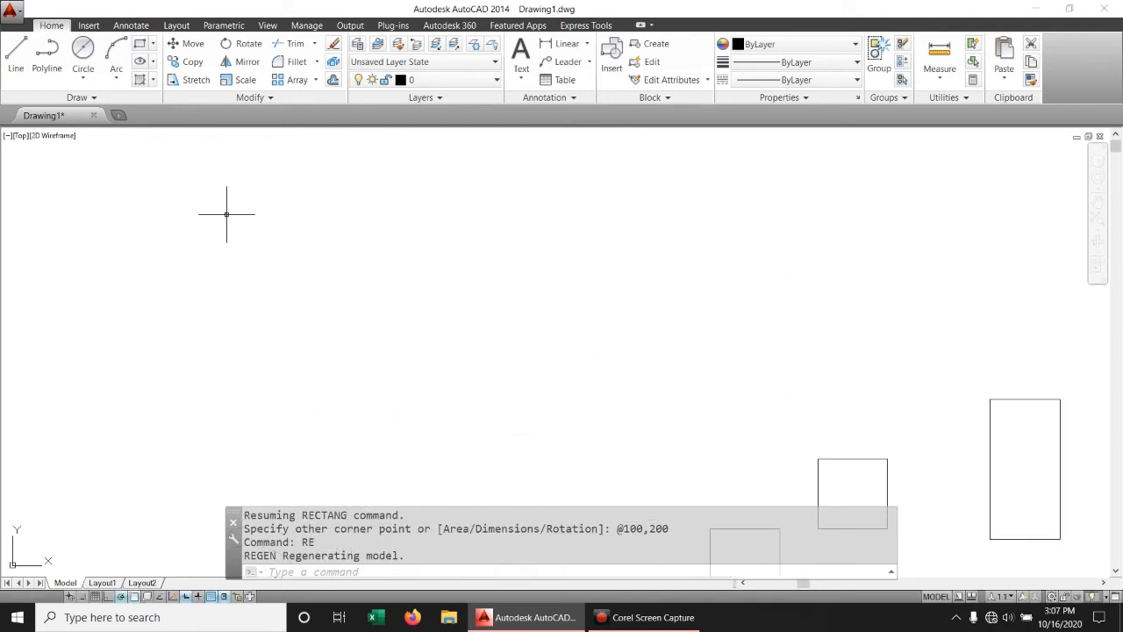
pyautogui.click(153, 43)
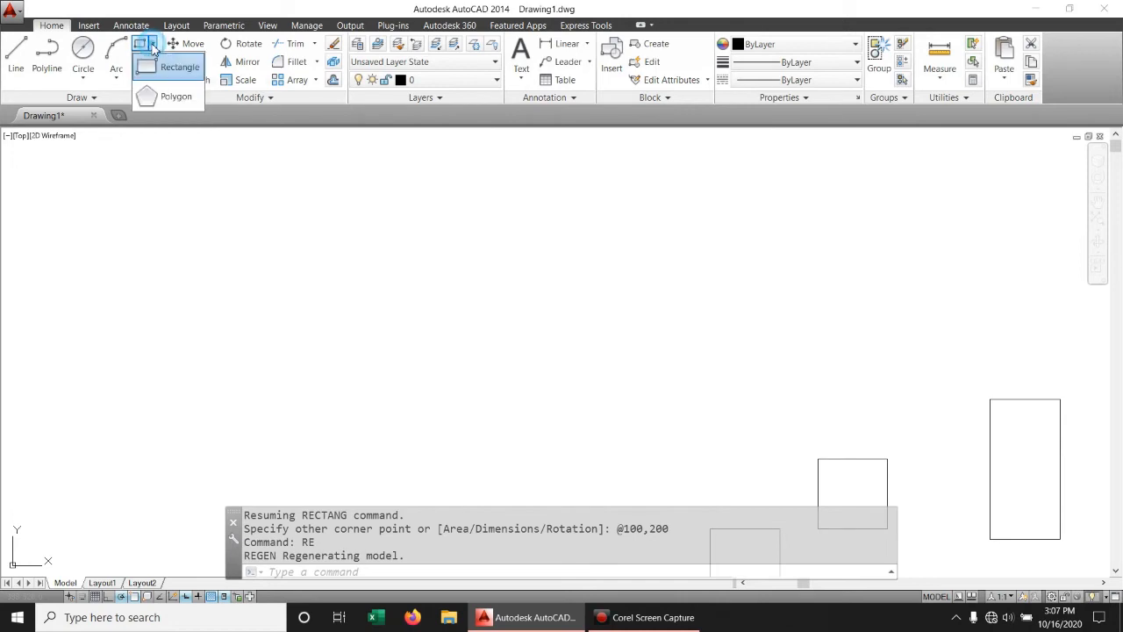
pyautogui.click(175, 97)
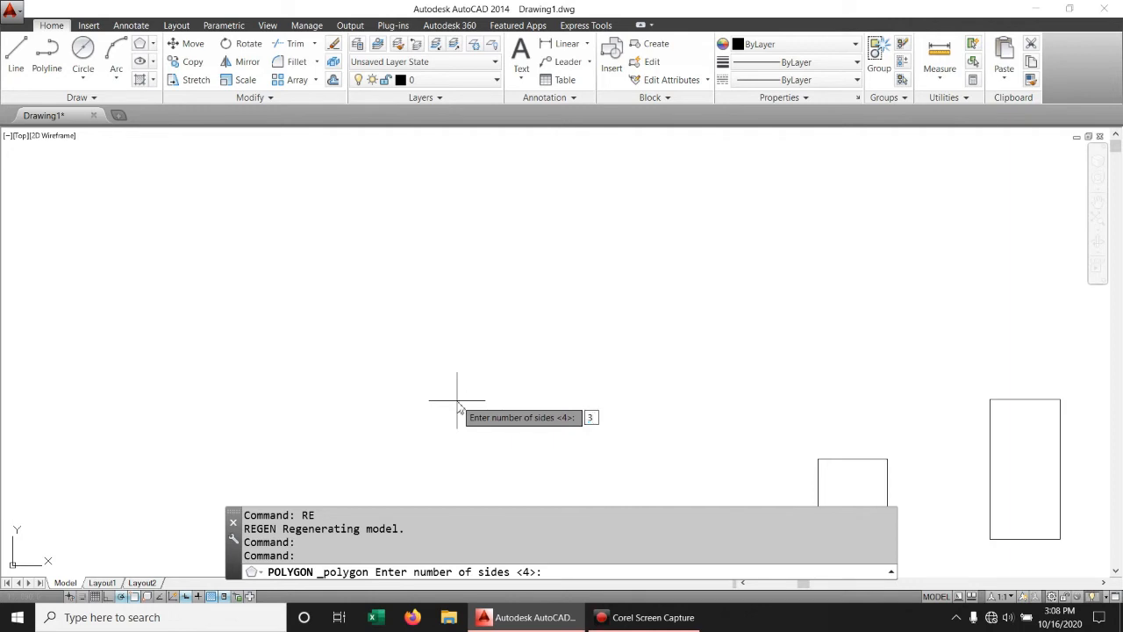
pyautogui.press('Return')
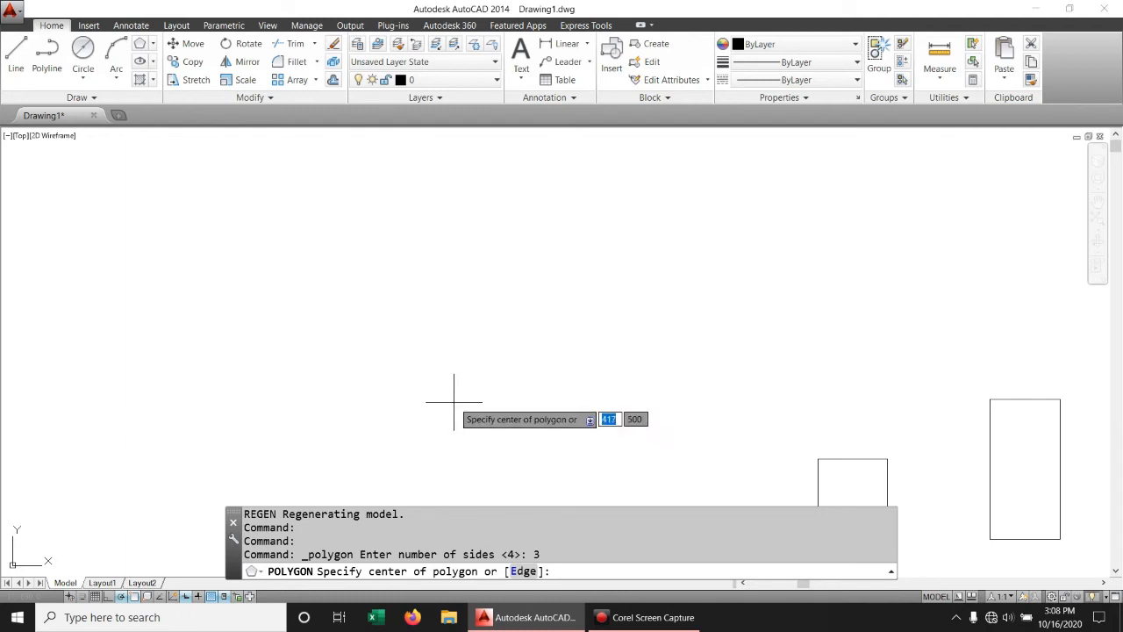
pyautogui.click(455, 402)
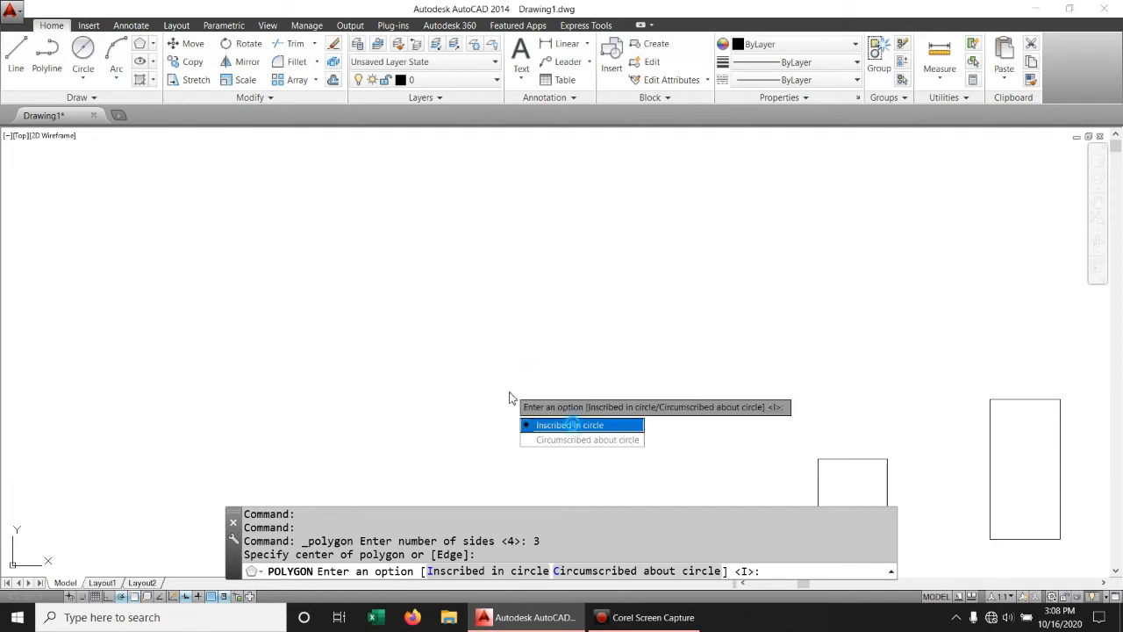
pyautogui.click(566, 424)
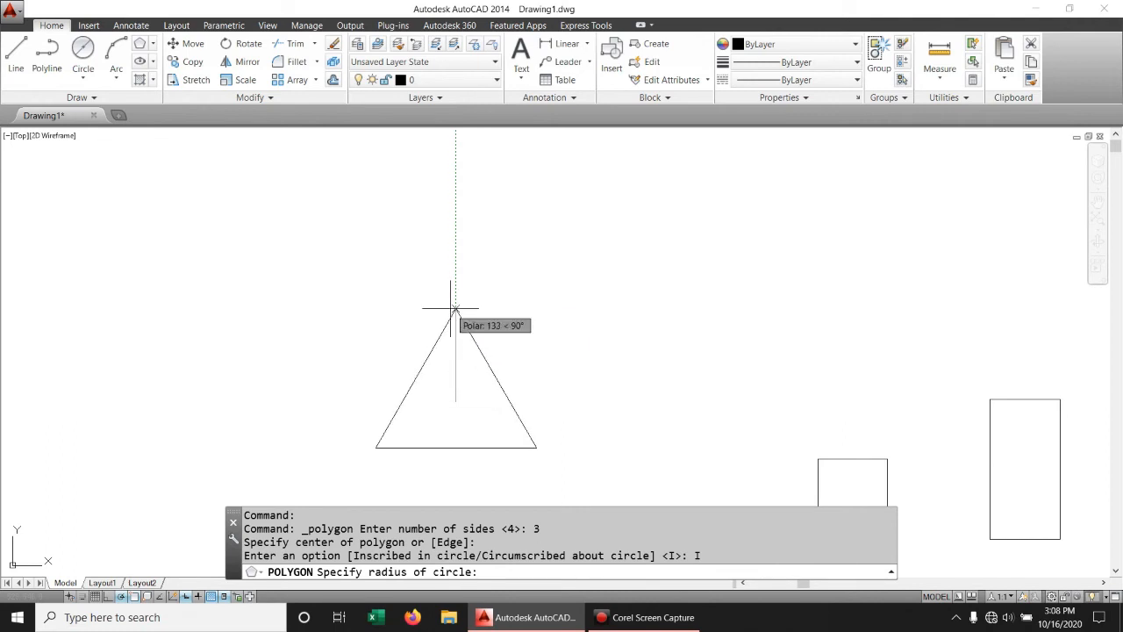
pyautogui.write('100')
pyautogui.press('Return')
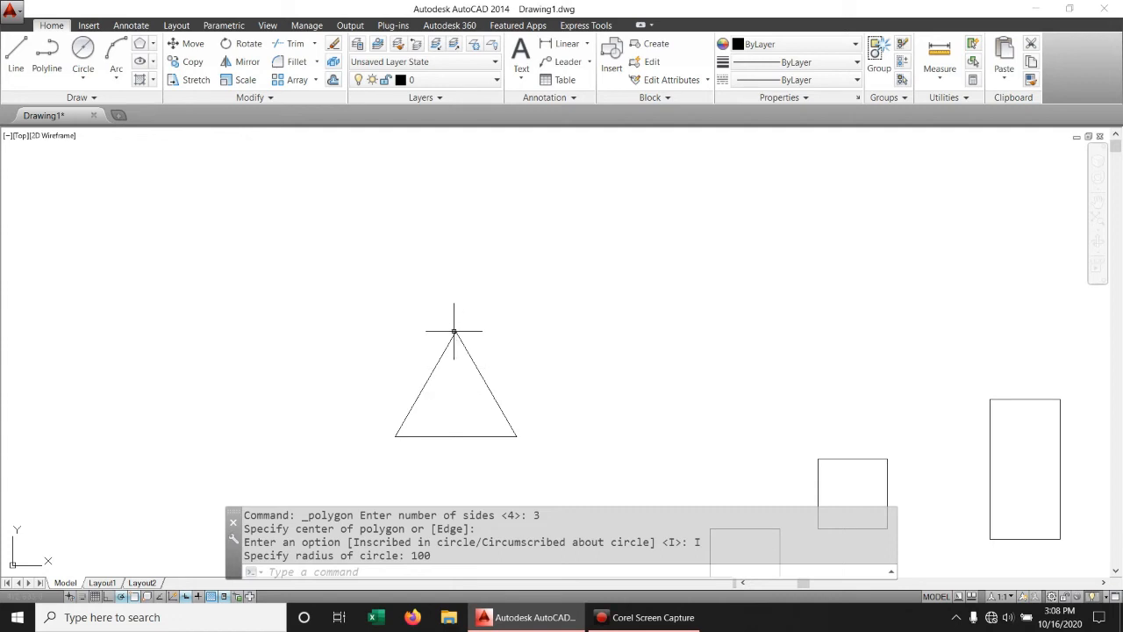
# Step: Draw a 3-sided polygon circumscribed about a circle of radius 100, with a horizontal base, left of the inscribed triangle
pyautogui.moveTo(220, 276)
pyautogui.mouseDown(button='middle')
pyautogui.moveTo(228, 289)
pyautogui.moveTo(348, 266)
pyautogui.mouseUp(button='middle')
pyautogui.click(139, 43)
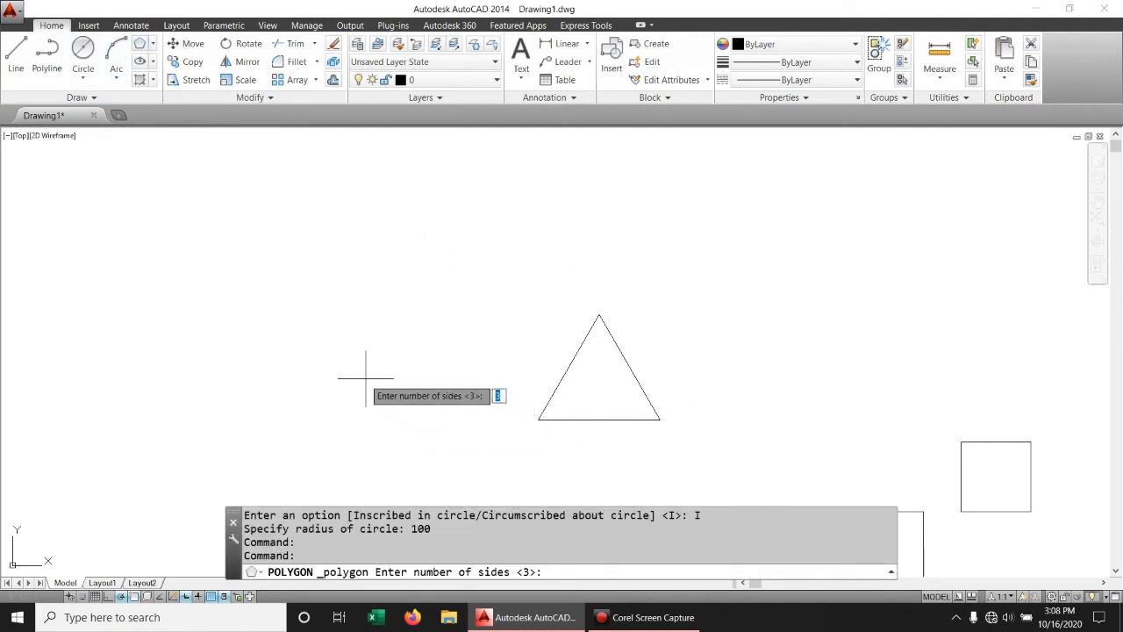
pyautogui.press('Return')
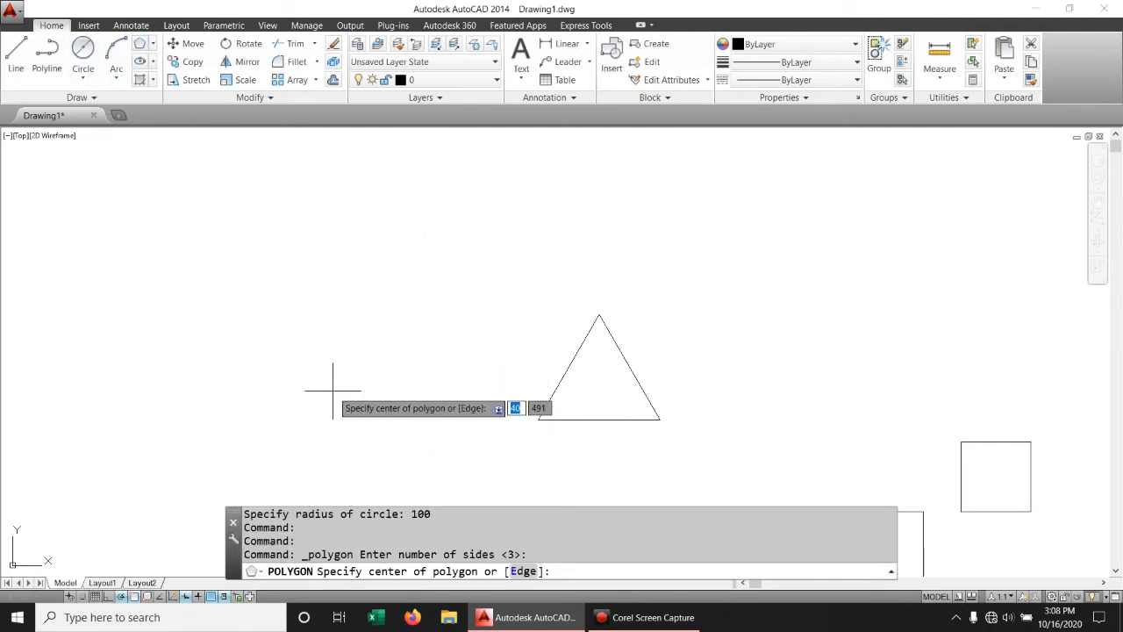
pyautogui.click(336, 368)
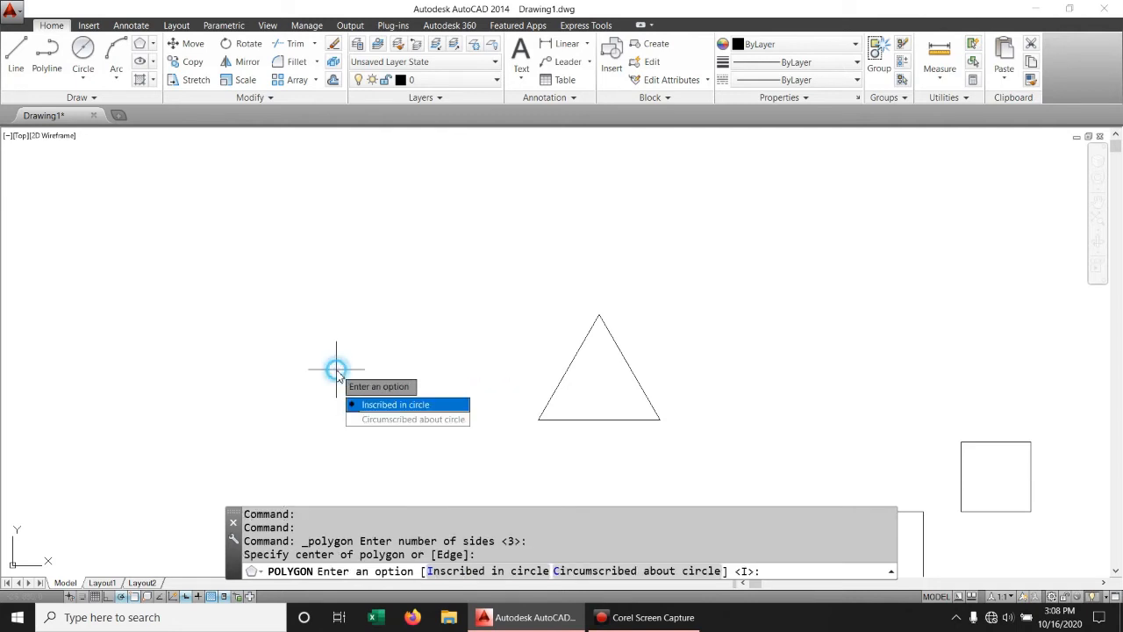
pyautogui.click(399, 419)
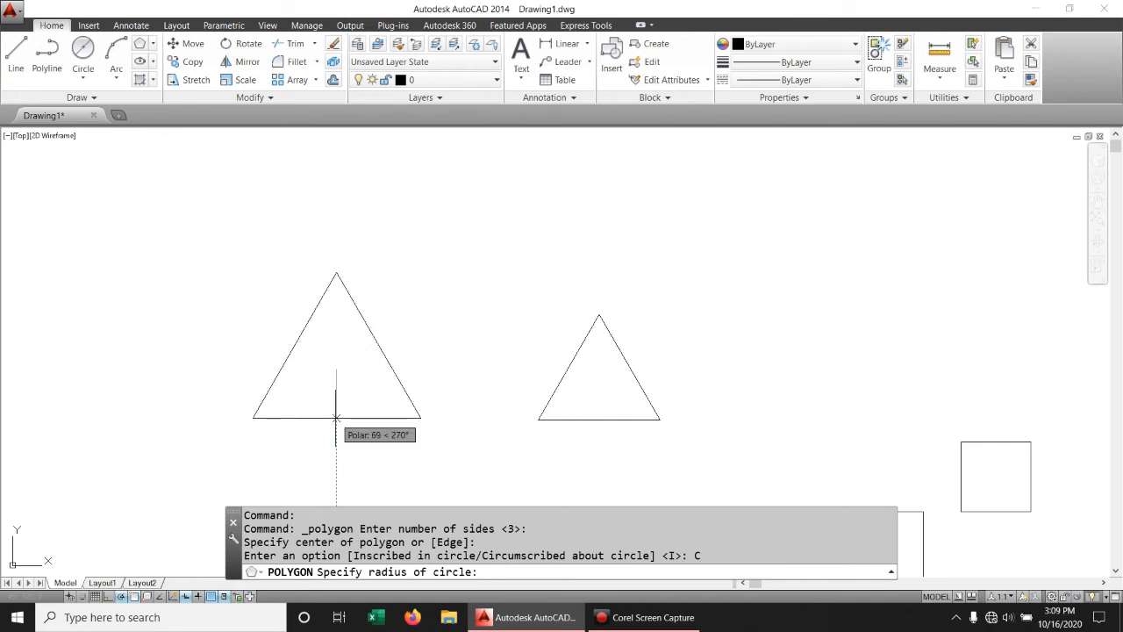
pyautogui.write('100')
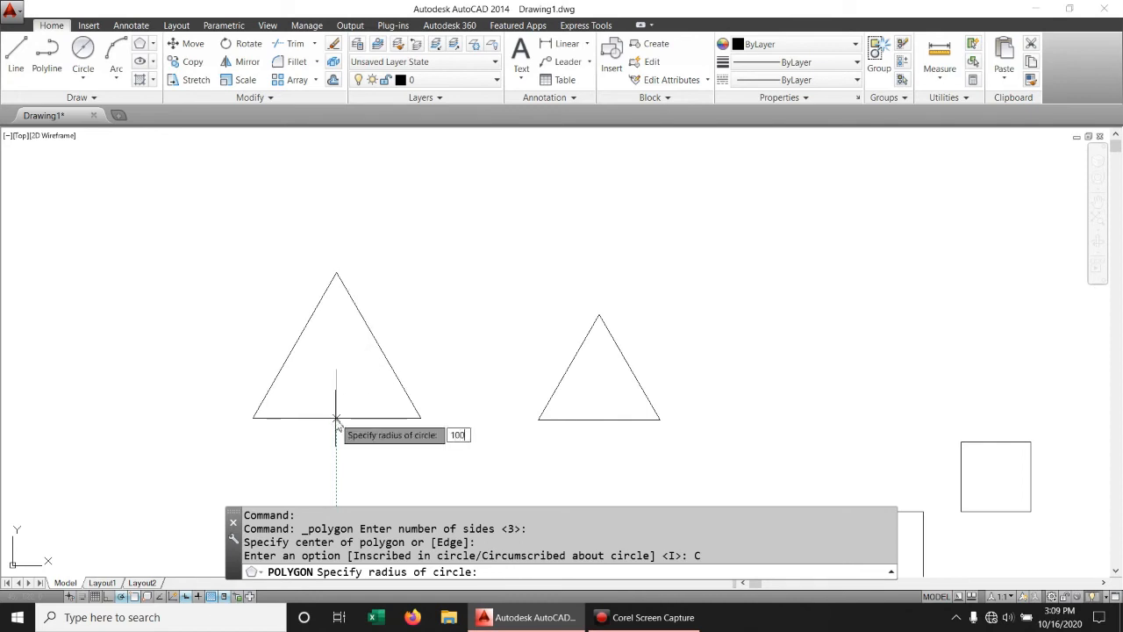
pyautogui.press('Return')
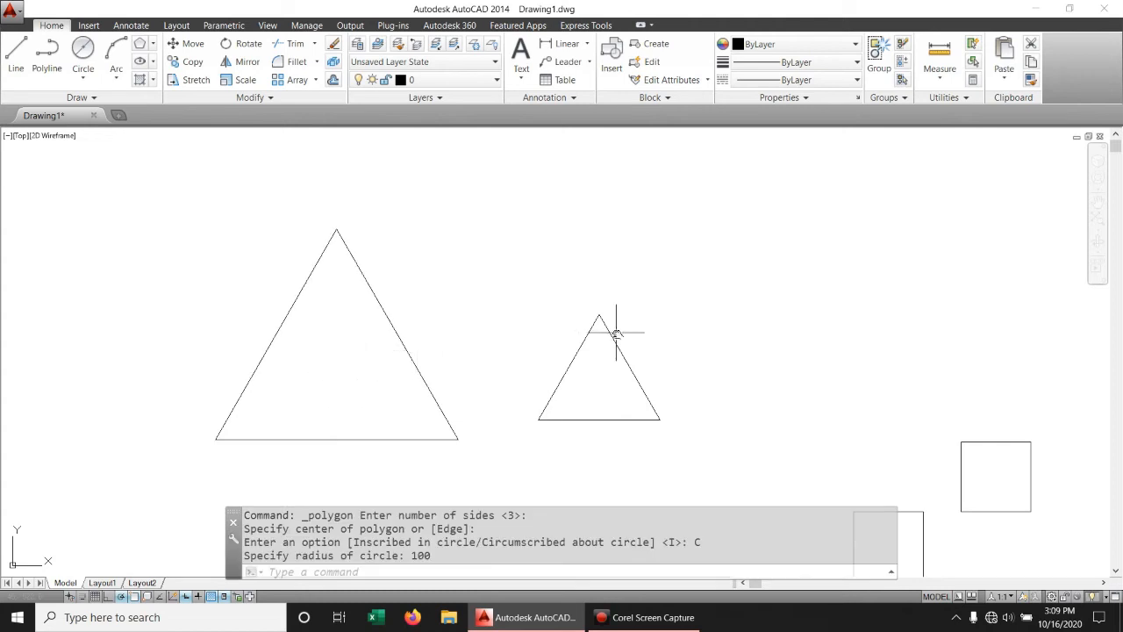
# Step: Draw a 3-sided polygon by its Edge option, left of the large triangle and near its base level, with a horizontal edge 100 long
pyautogui.moveTo(614, 325)
pyautogui.mouseDown(button='middle')
pyautogui.moveTo(318, 321)
pyautogui.moveTo(653, 325)
pyautogui.moveTo(576, 333)
pyautogui.mouseUp(button='middle')
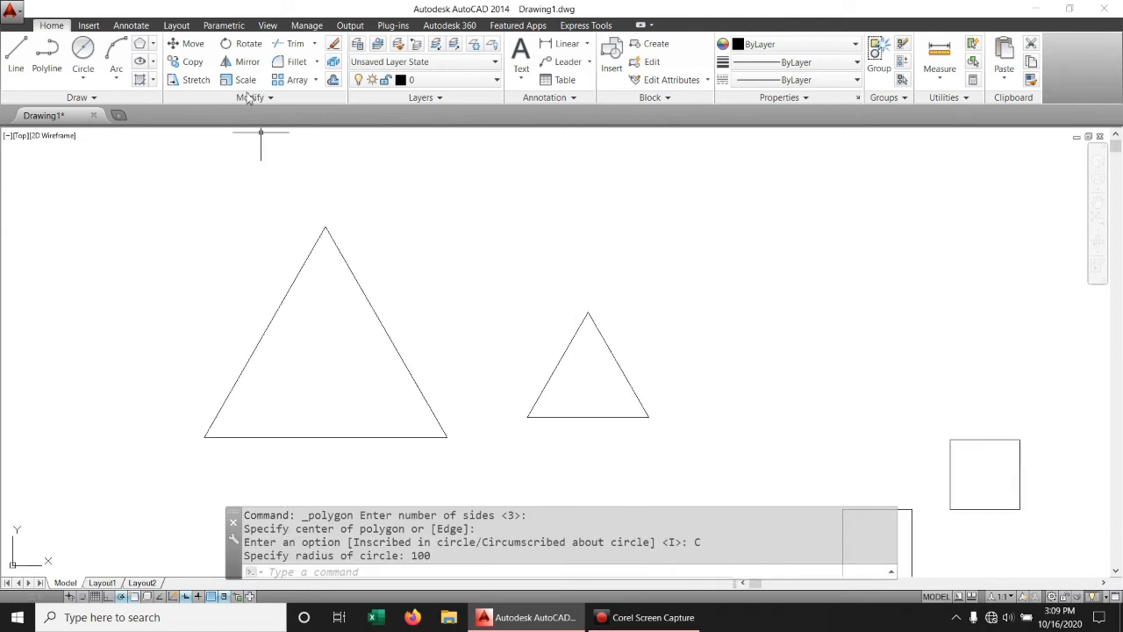
pyautogui.click(143, 43)
pyautogui.click(155, 51)
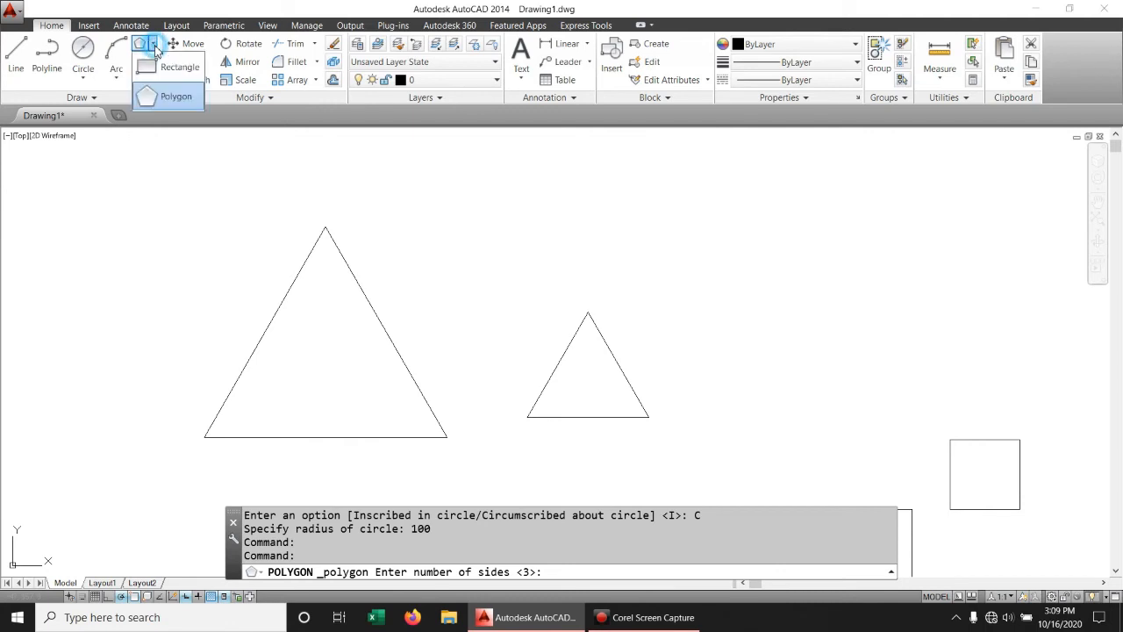
pyautogui.click(162, 92)
pyautogui.press('Return')
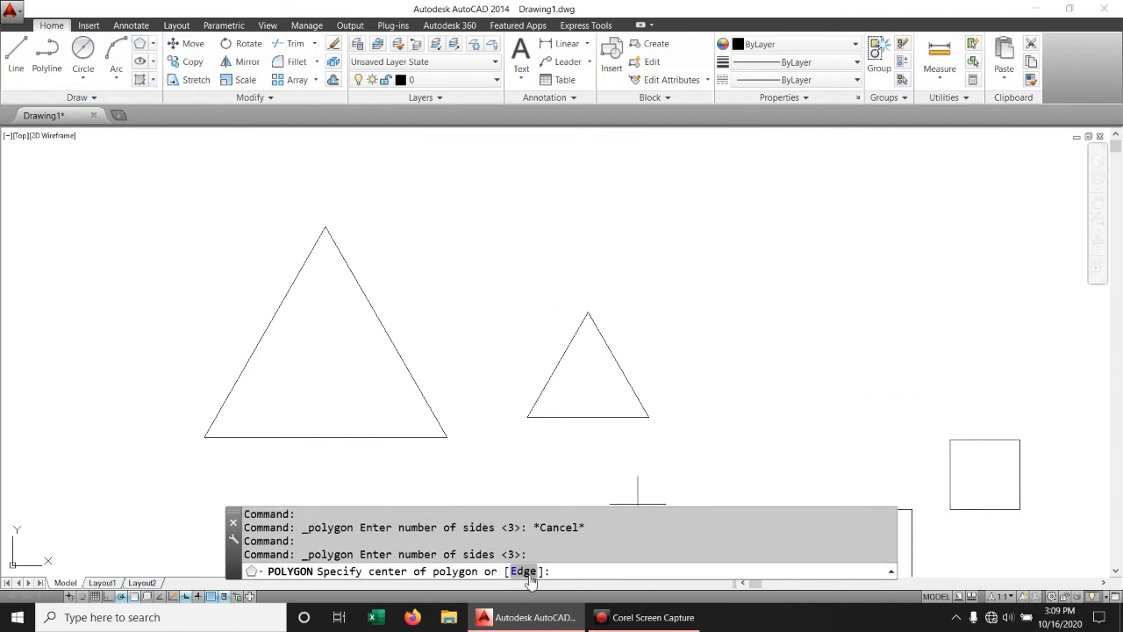
pyautogui.moveTo(500, 468); pyautogui.dragTo(510, 462, button='middle')
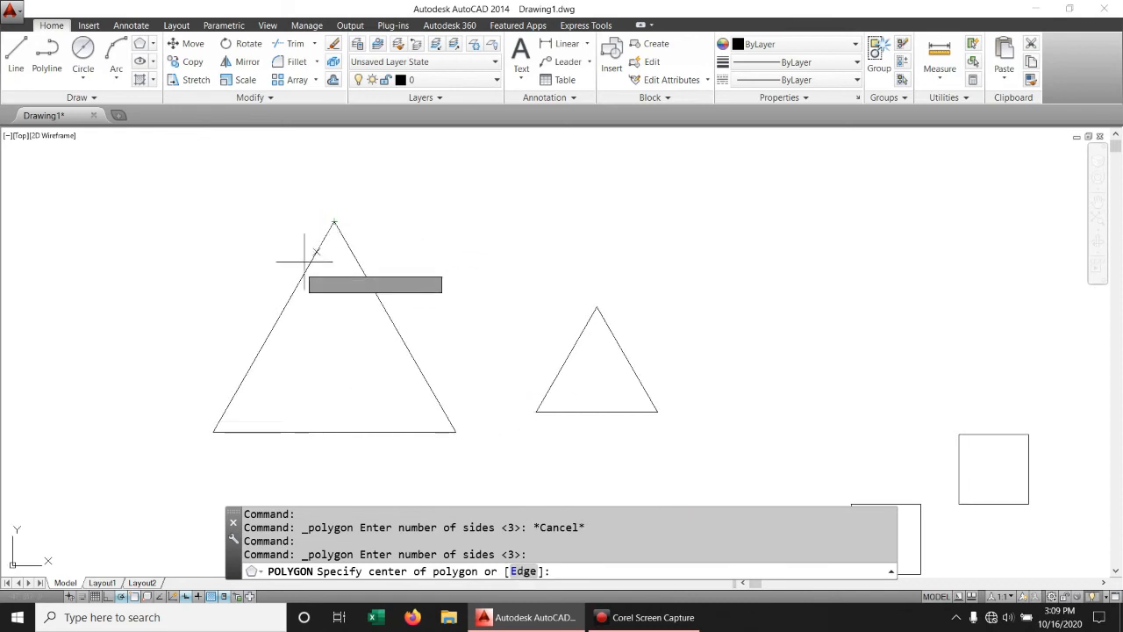
pyautogui.click(523, 571)
pyautogui.moveTo(213, 427); pyautogui.dragTo(641, 418, button='middle')
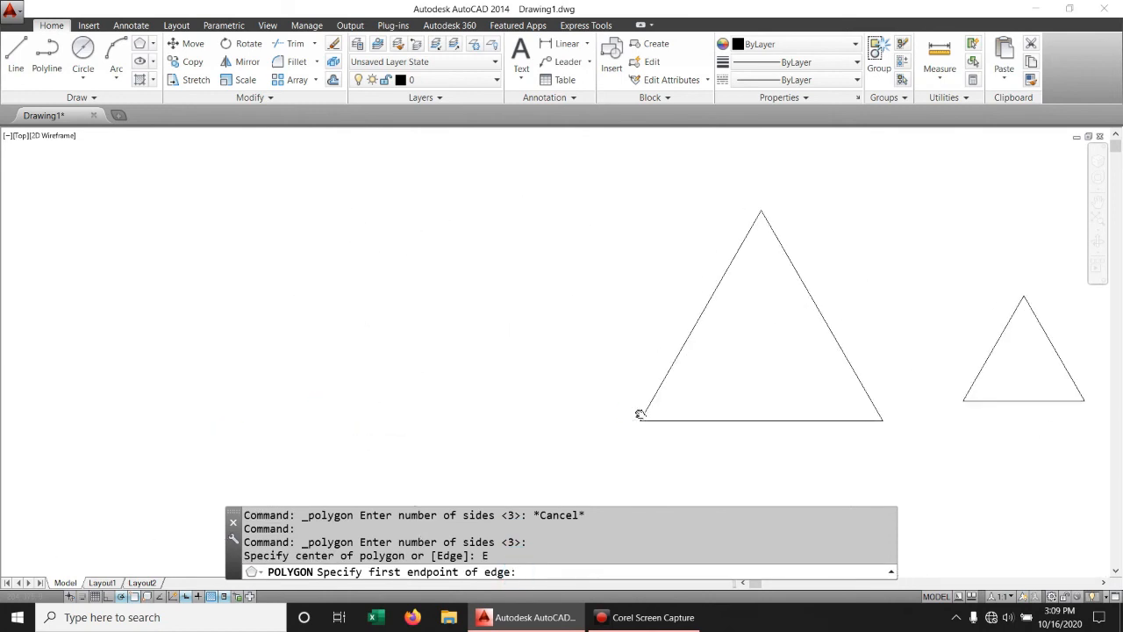
pyautogui.click(310, 414)
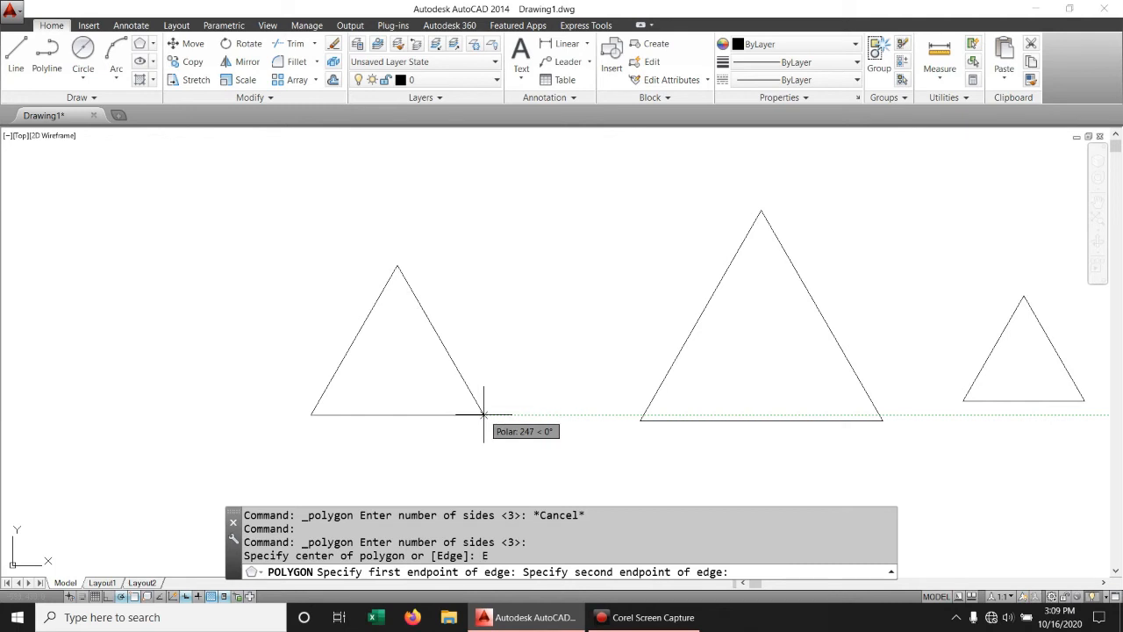
pyautogui.write('100')
pyautogui.press('Return')
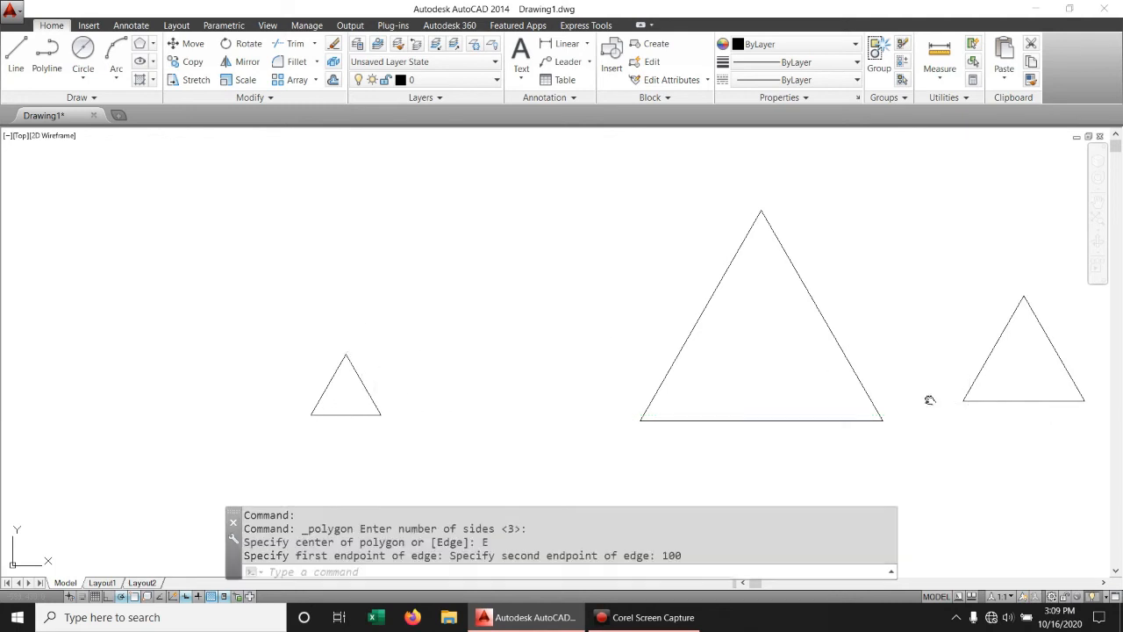
# Step: Draw a 5-sided polygon by its Edge option between the smallest and the large triangle, with a horizontal bottom edge 100 long
pyautogui.moveTo(929, 400); pyautogui.dragTo(784, 394, button='middle')
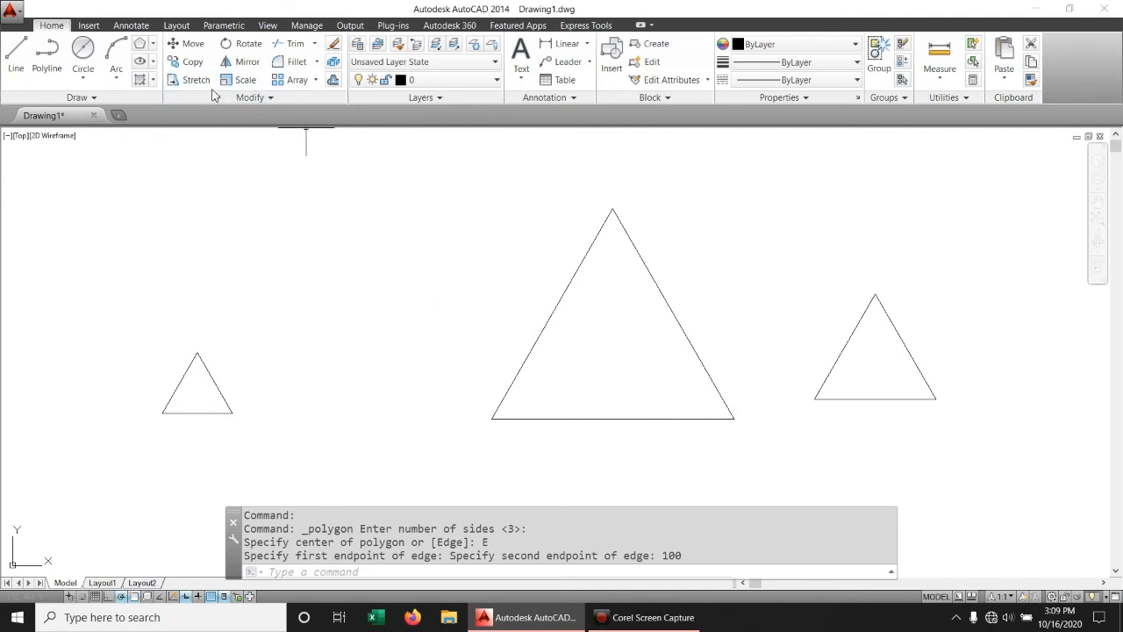
pyautogui.click(154, 45)
pyautogui.click(167, 95)
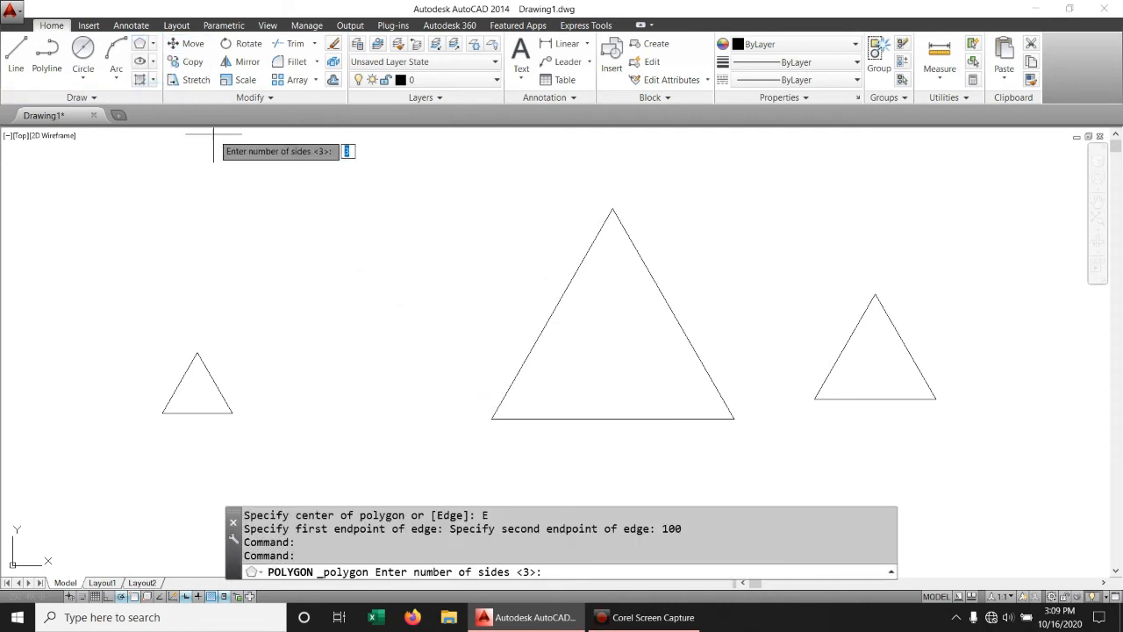
pyautogui.write('5')
pyautogui.press('Return')
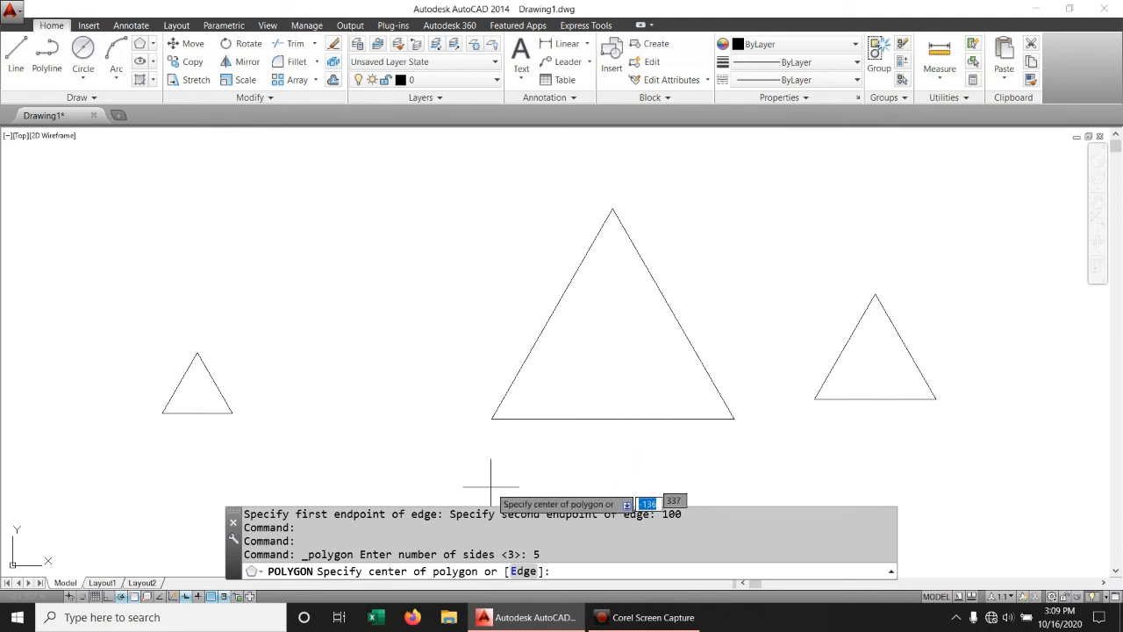
pyautogui.click(523, 571)
pyautogui.moveTo(280, 395)
pyautogui.mouseDown(button='middle')
pyautogui.moveTo(401, 371)
pyautogui.moveTo(409, 389)
pyautogui.mouseUp(button='middle')
pyautogui.click(436, 394)
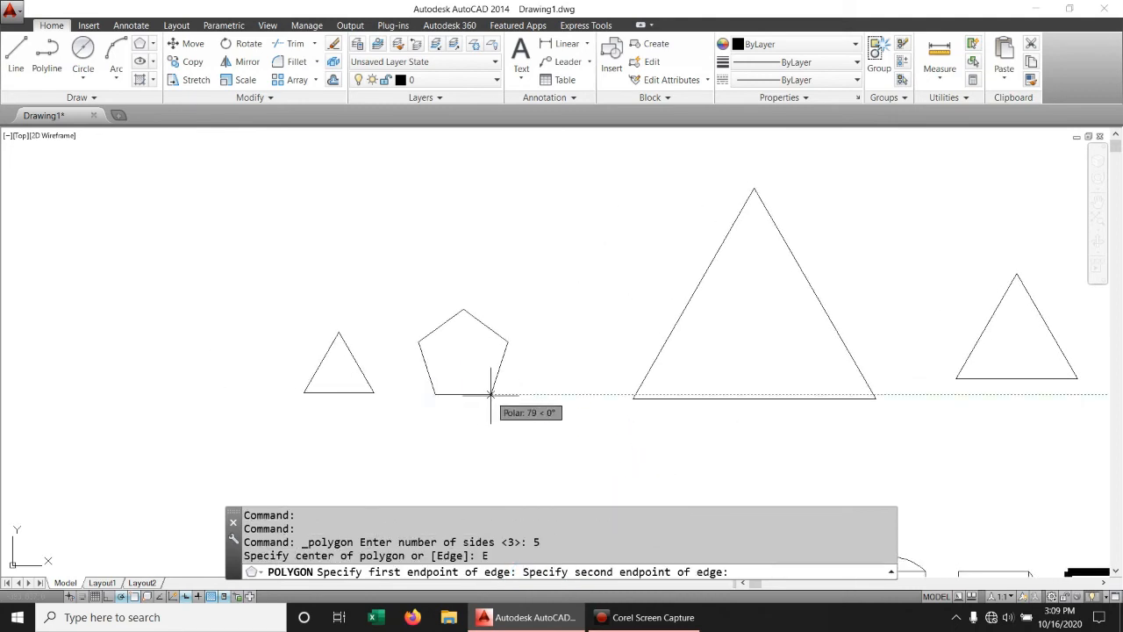
pyautogui.write('100')
pyautogui.press('Return')
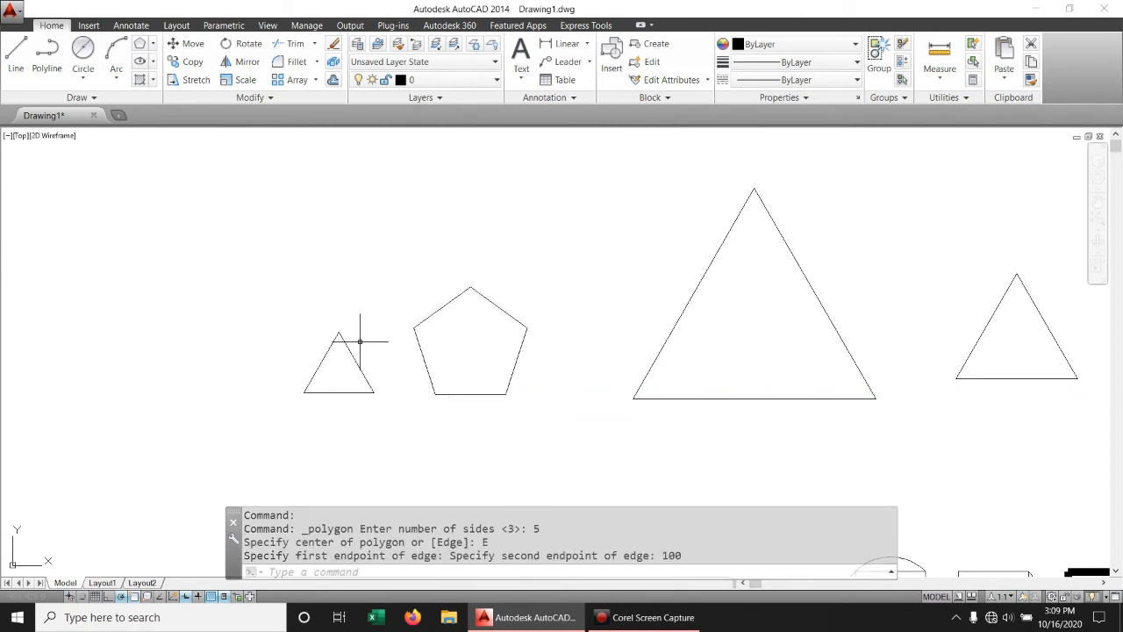
pyautogui.scroll(-4, 360, 341)
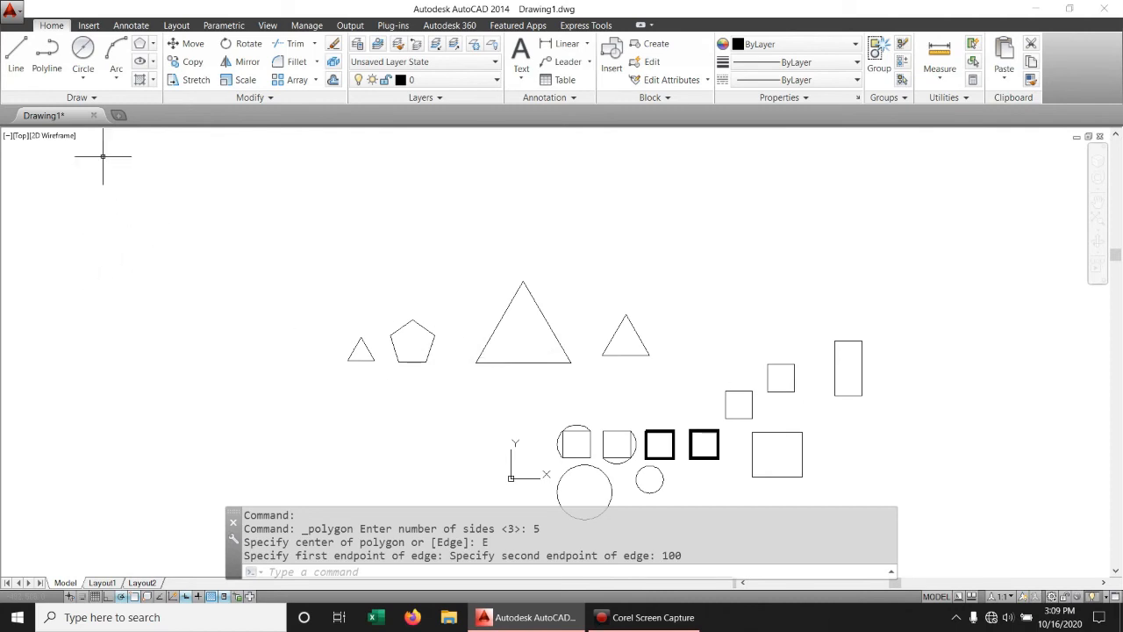
# Step: Draw an ellipse by its center in the empty area left of the smallest triangle, with horizontal half-axis 100 and vertical half-axis 200
pyautogui.click(146, 63)
pyautogui.click(153, 63)
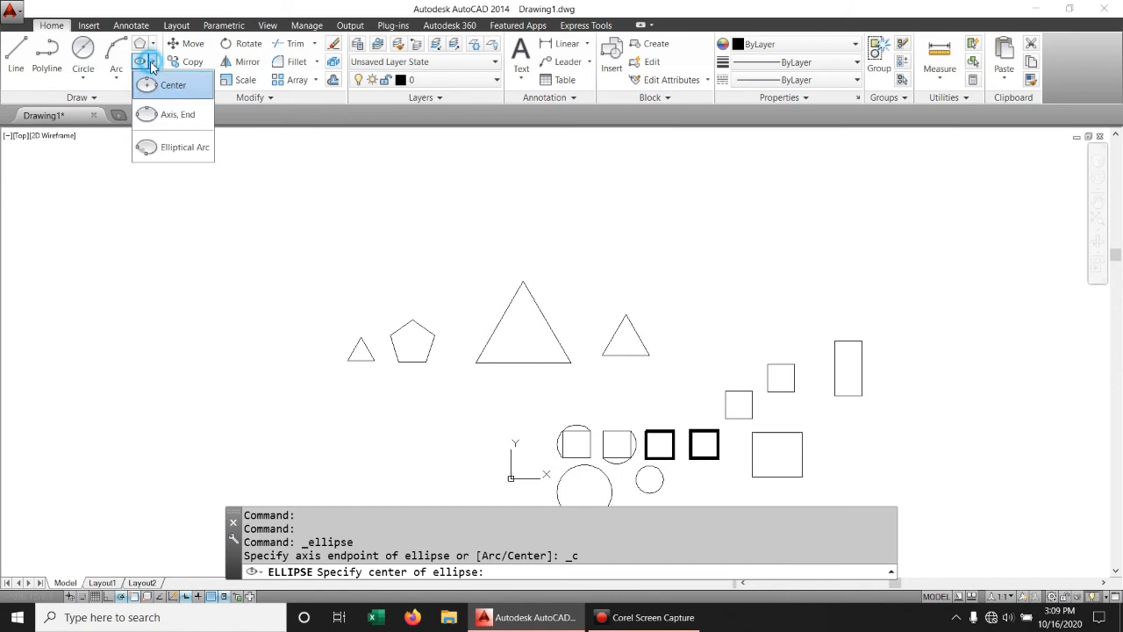
pyautogui.click(190, 91)
pyautogui.scroll(4, 271, 321)
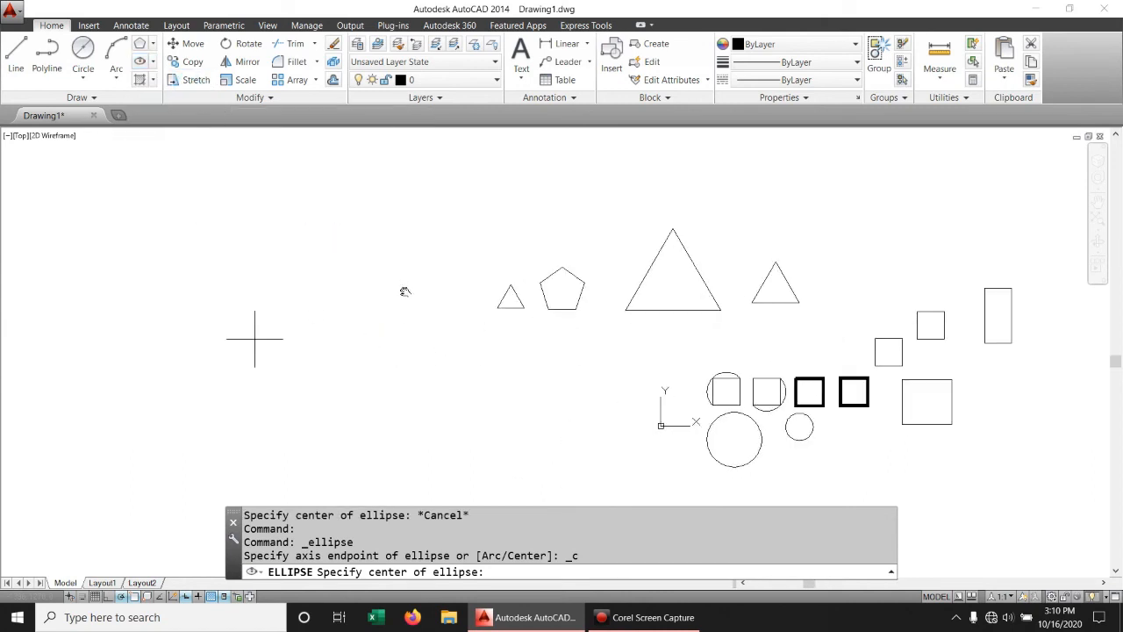
pyautogui.moveTo(382, 279); pyautogui.dragTo(504, 334, button='middle')
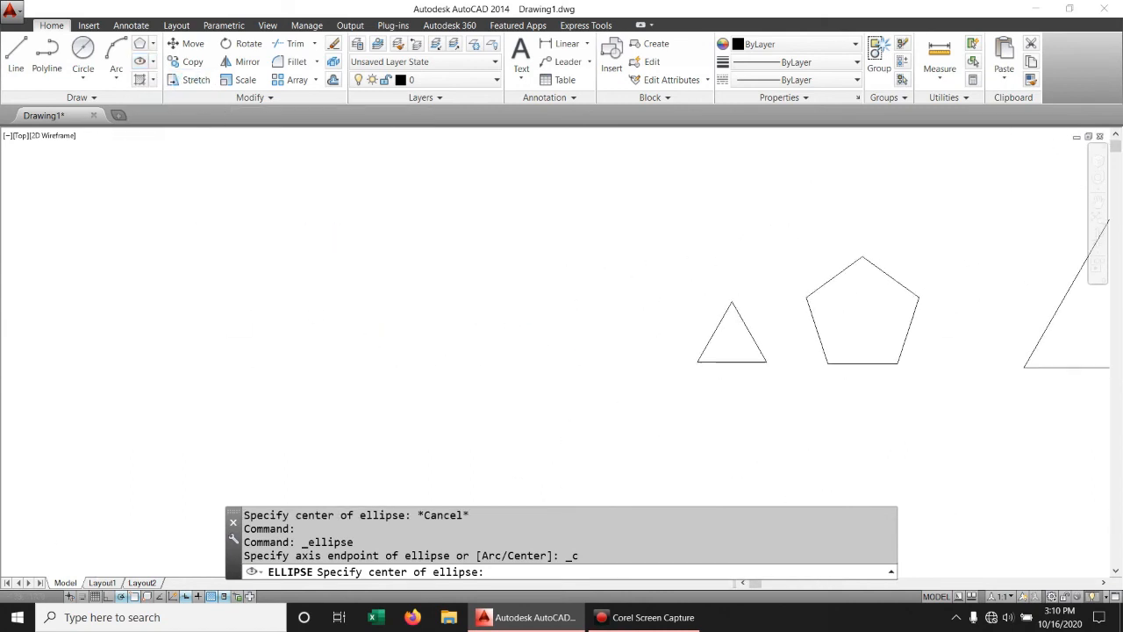
pyautogui.click(365, 343)
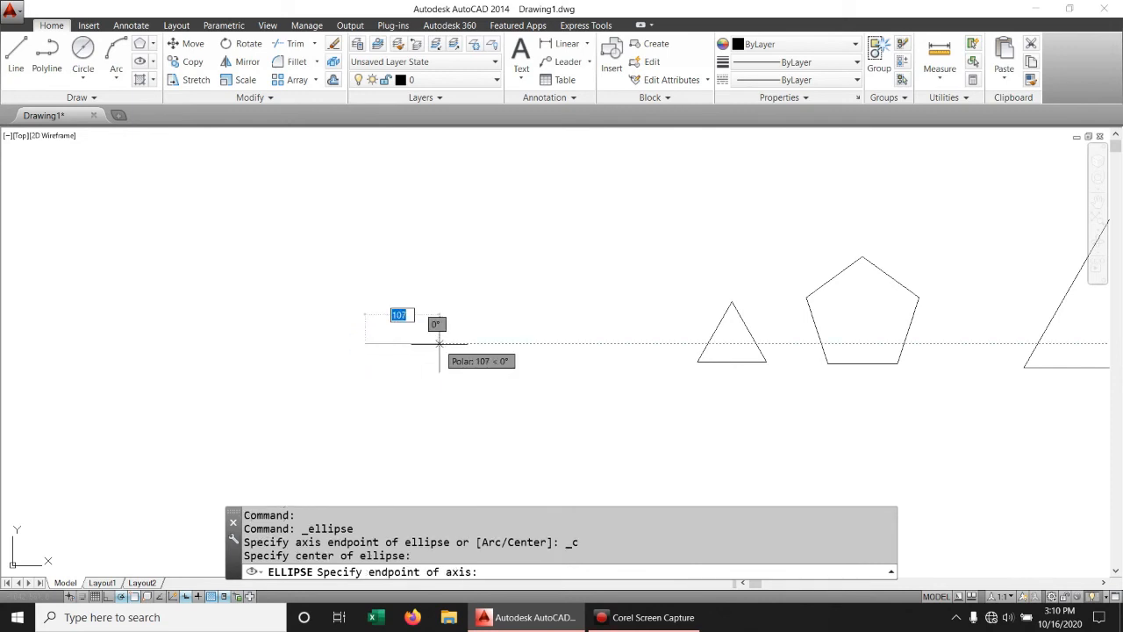
pyautogui.write('1')
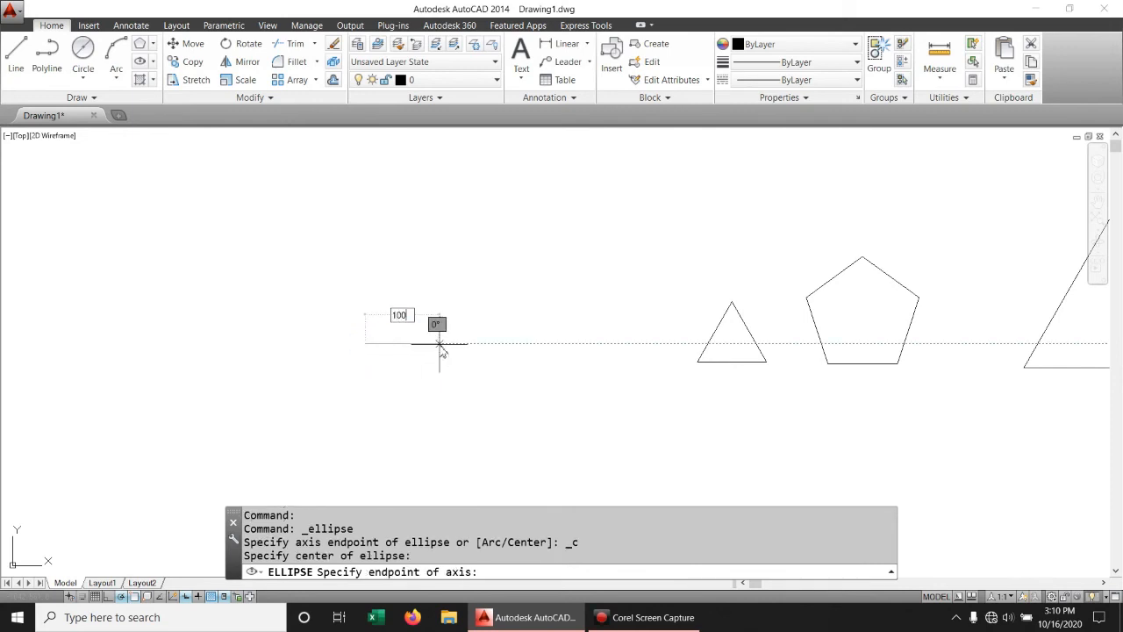
pyautogui.press('Return')
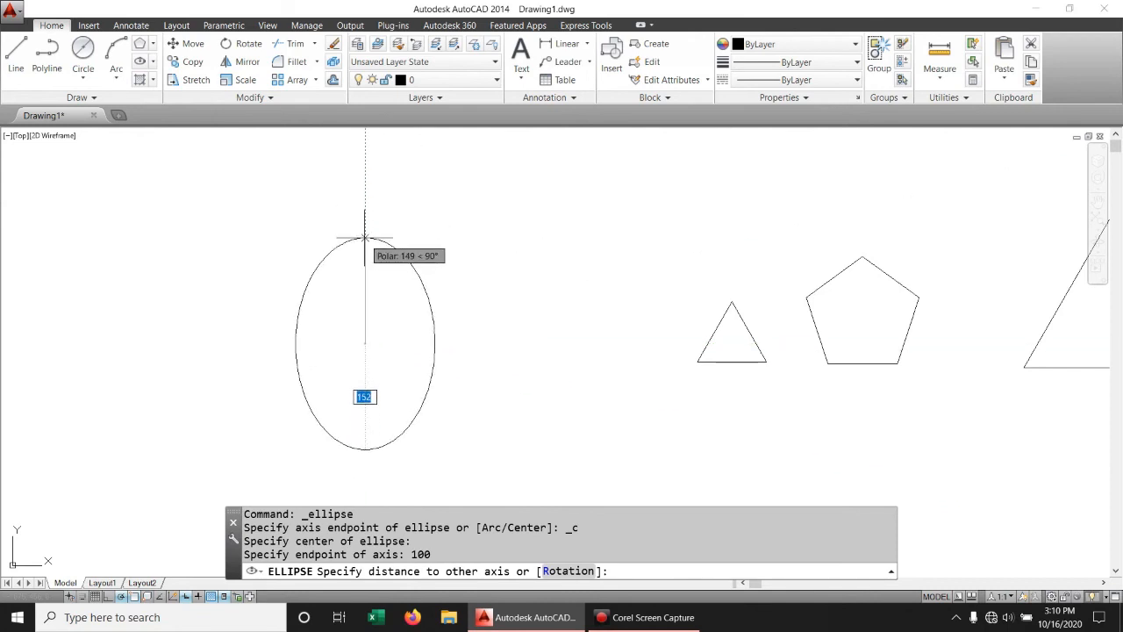
pyautogui.write('200')
pyautogui.press('Return')
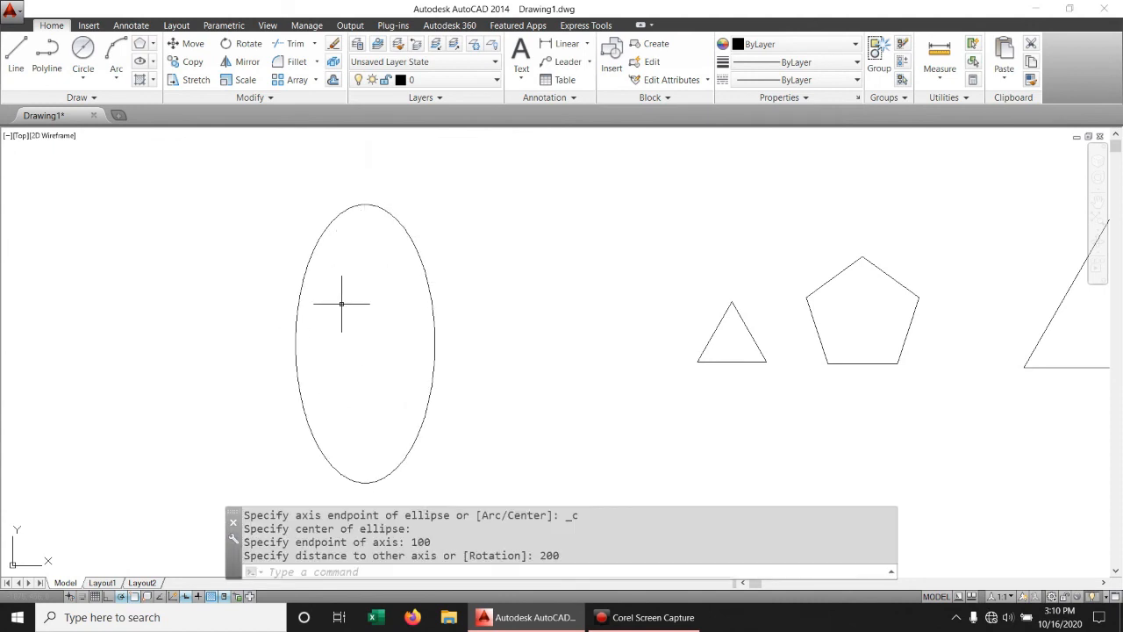
# Step: Draw an ellipse with the Axis, End option between the tall ellipse and the smallest triangle, with vertical axis 100 and horizontal half-axis 200
pyautogui.click(153, 61)
pyautogui.click(164, 115)
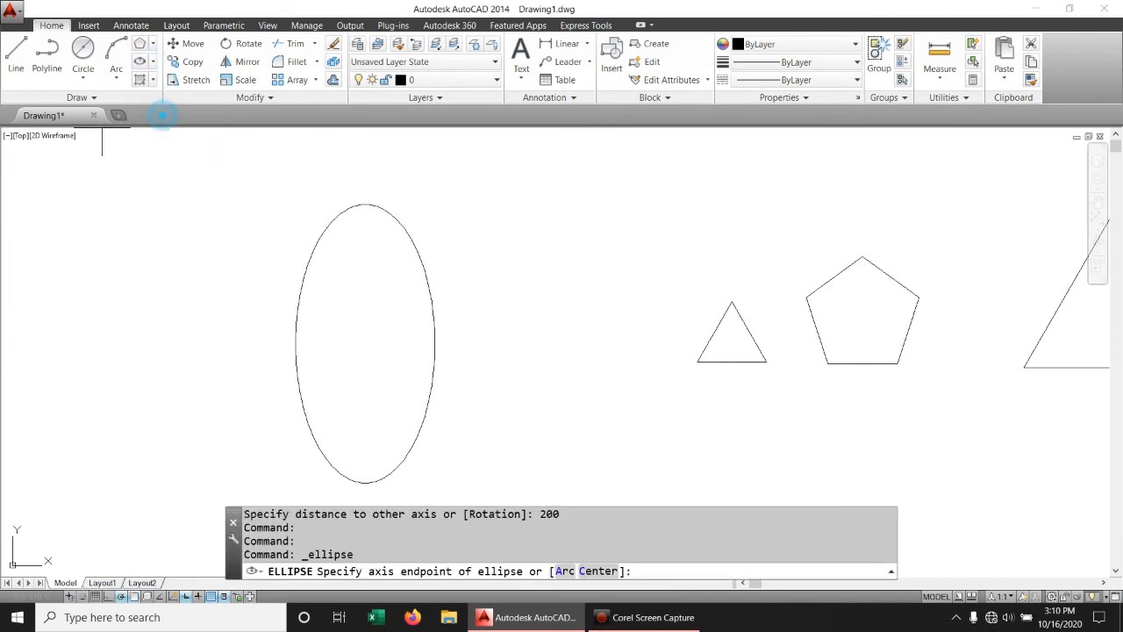
pyautogui.click(575, 340)
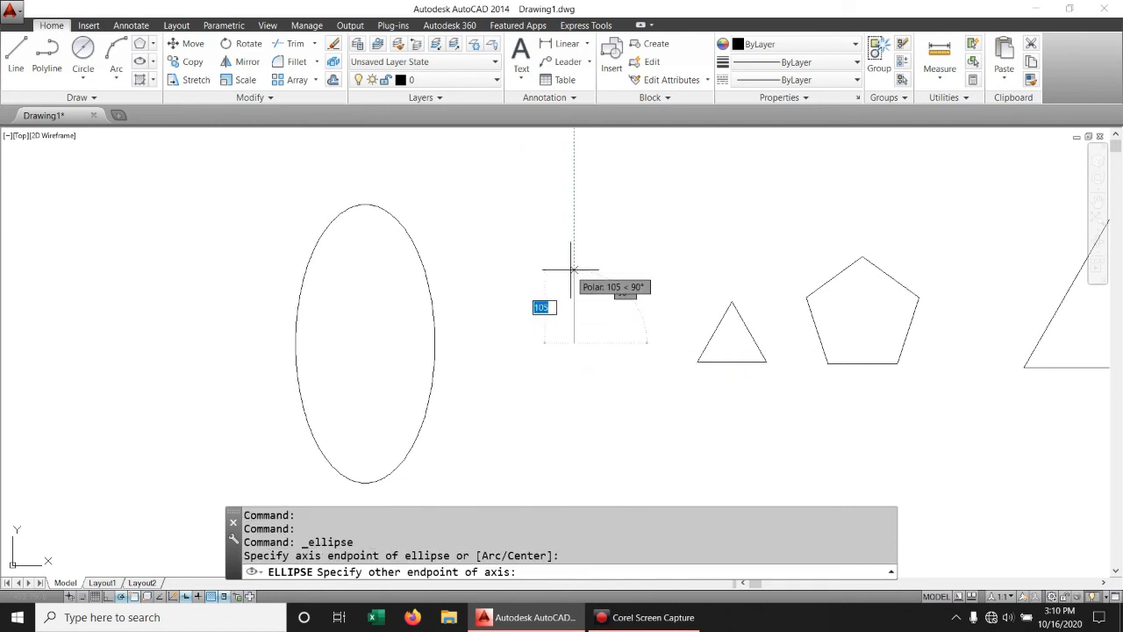
pyautogui.write('100')
pyautogui.press('Return')
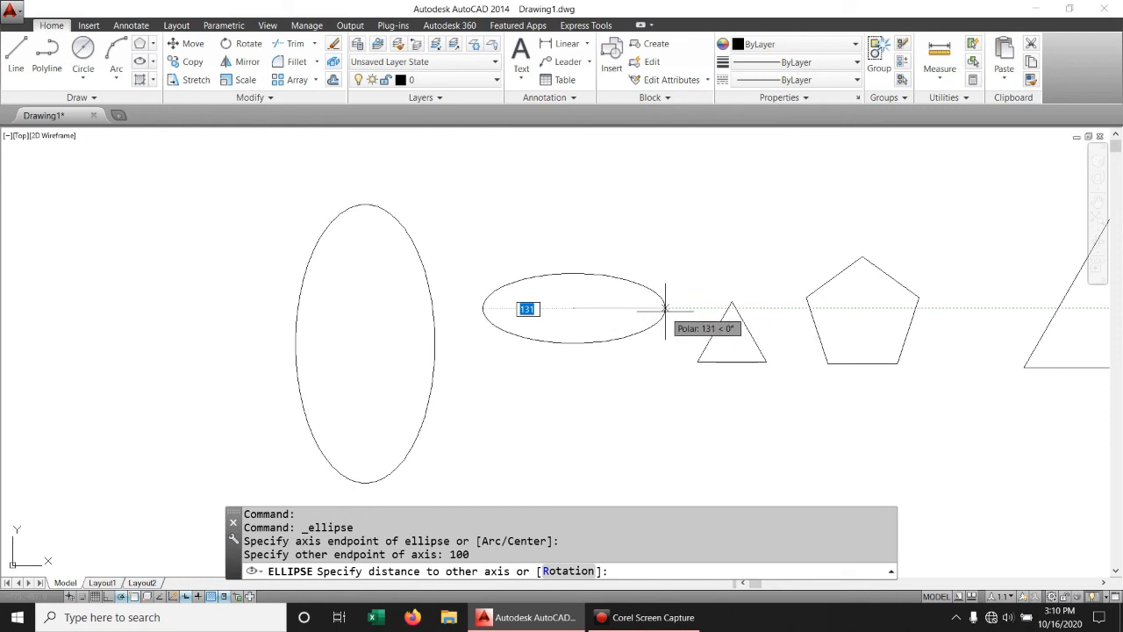
pyautogui.write('200')
pyautogui.press('Return')
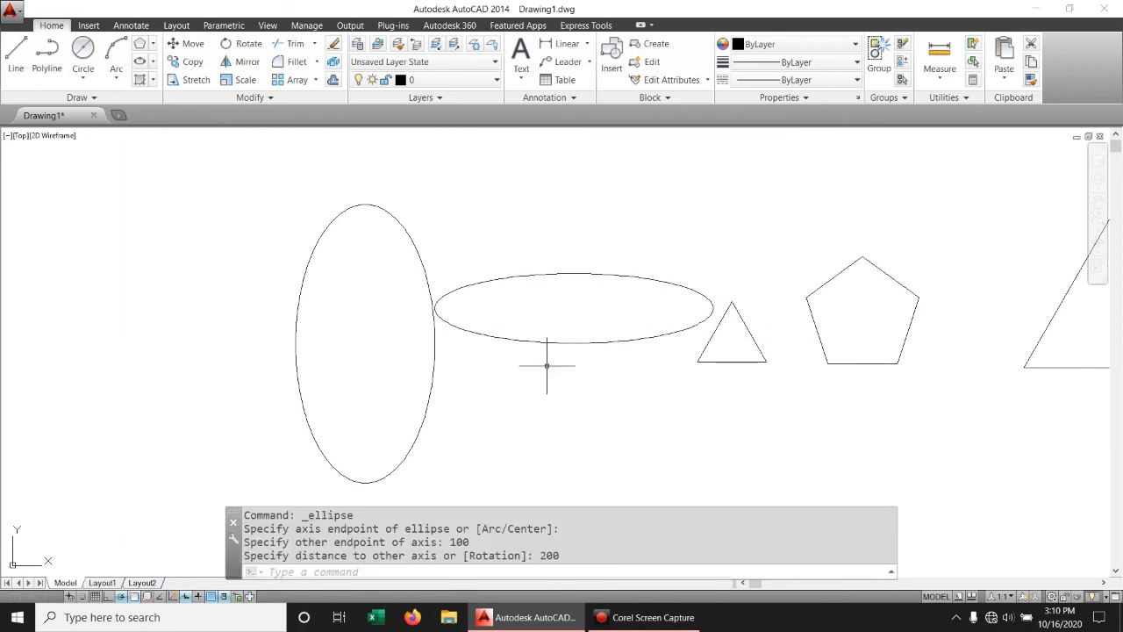
# Step: Draw a wavy Spline Fit curve through six points alternating up and down, running rightward from below the tall ellipse
pyautogui.scroll(-2, 547, 363)
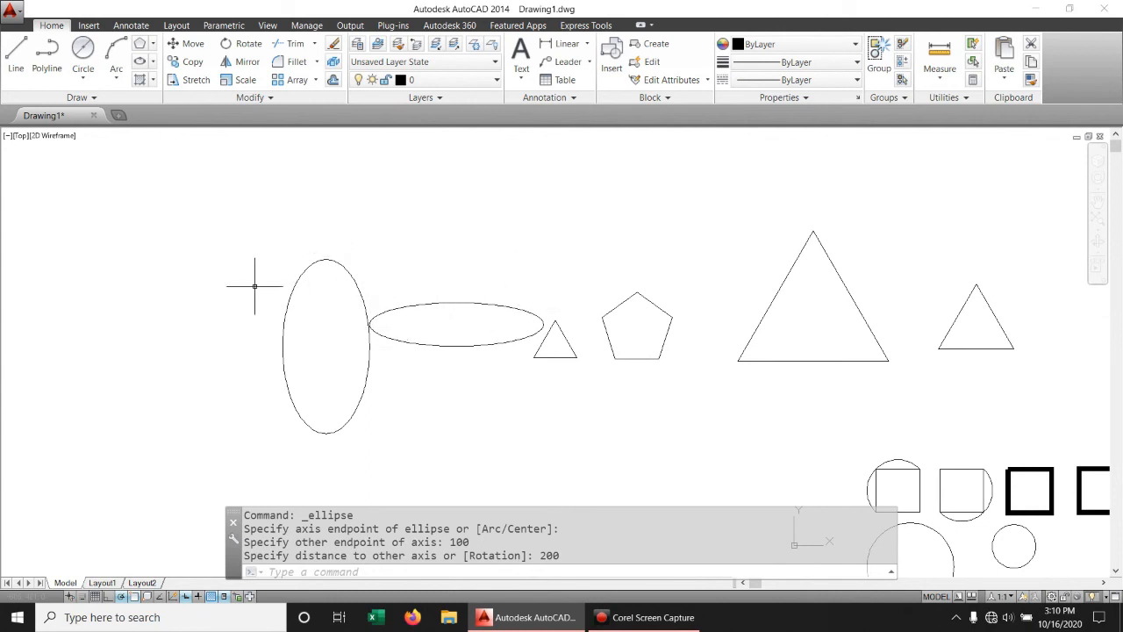
pyautogui.scroll(-1, 745, 327)
pyautogui.moveTo(924, 350); pyautogui.dragTo(820, 303, button='middle')
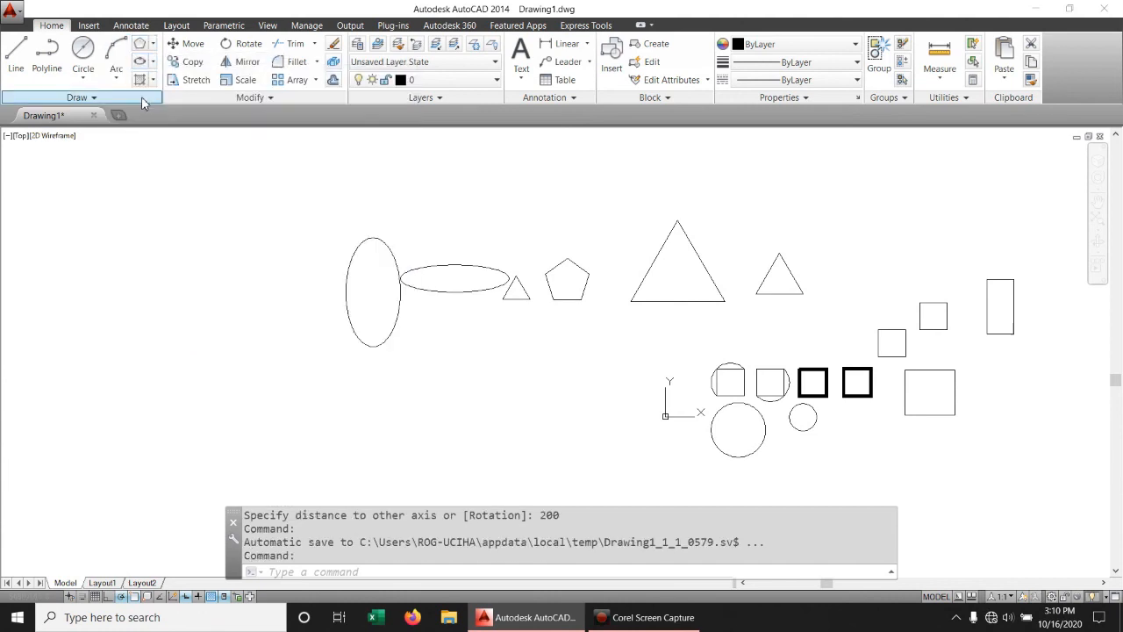
pyautogui.click(142, 97)
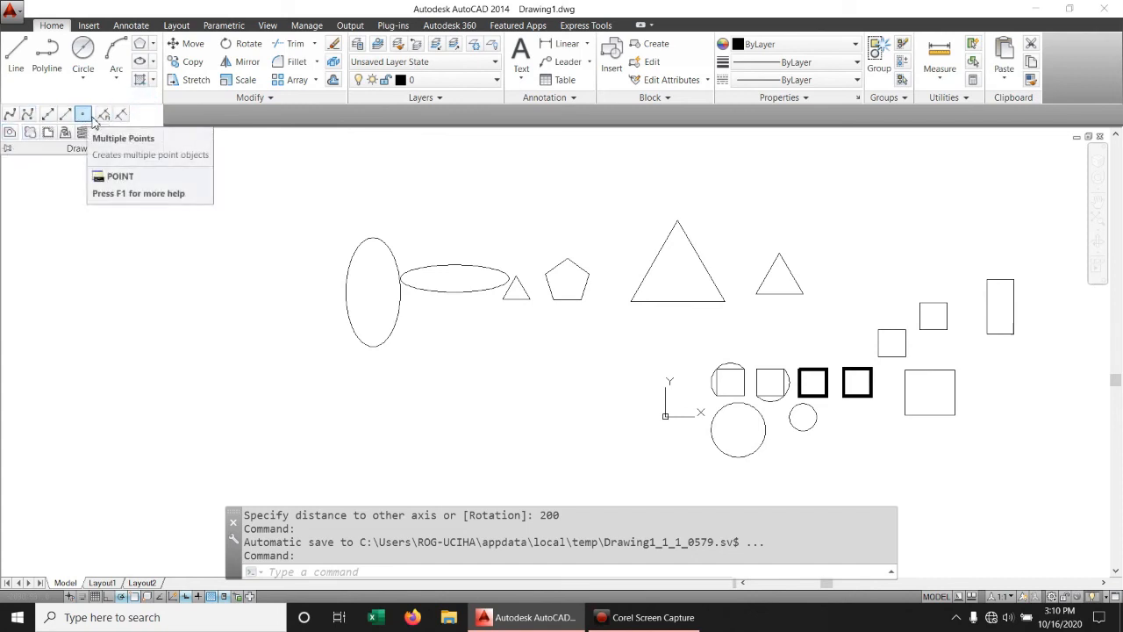
pyautogui.click(10, 115)
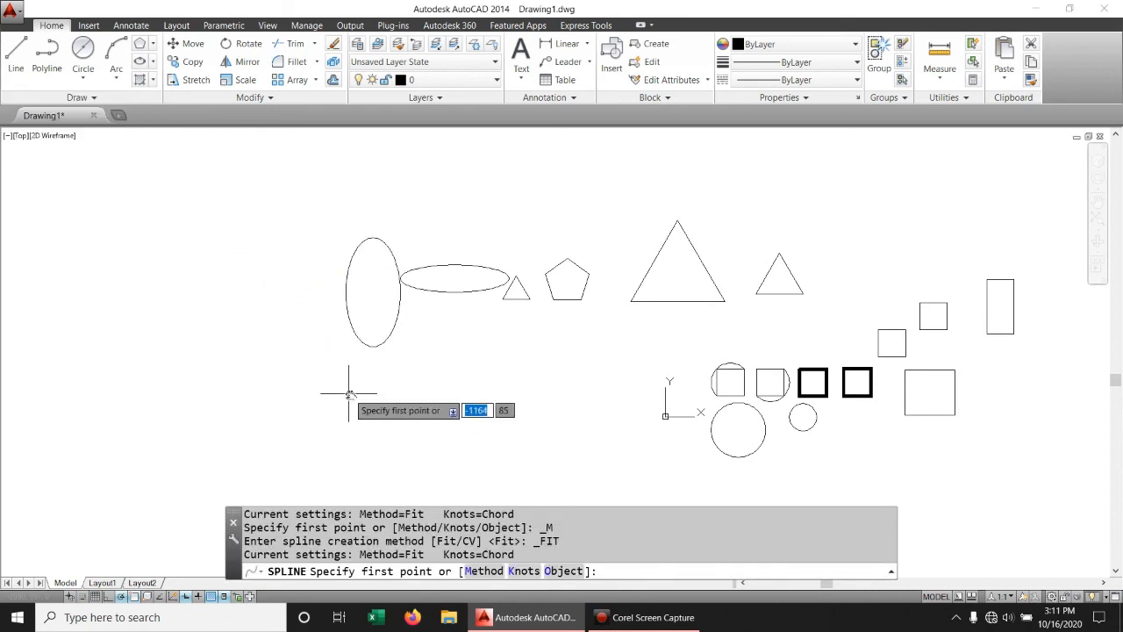
pyautogui.click(275, 372)
pyautogui.click(365, 341)
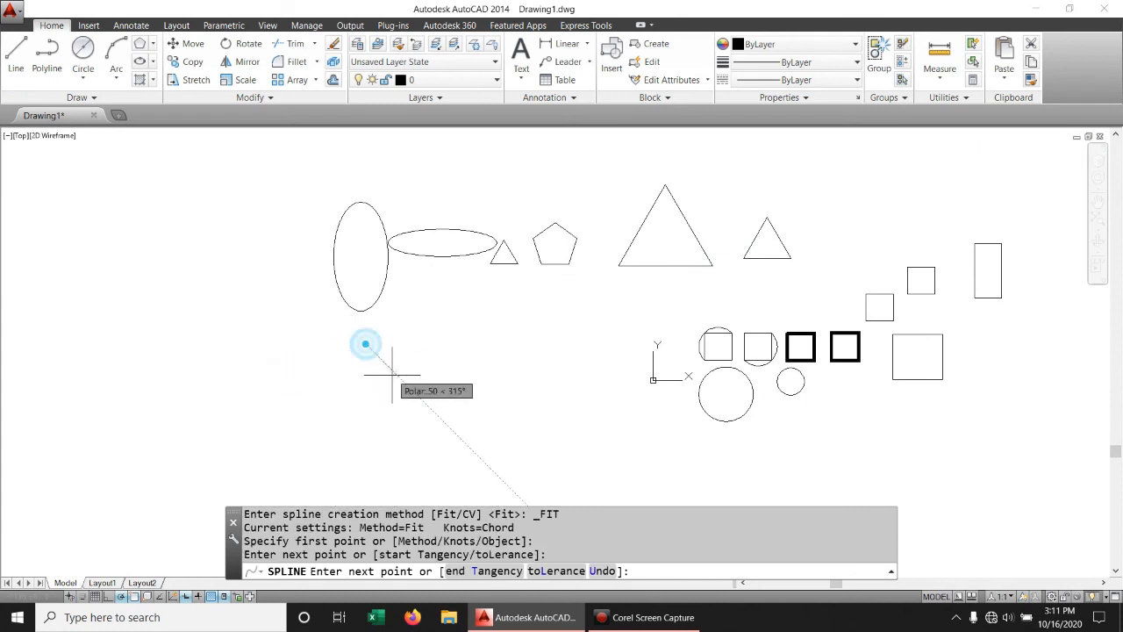
pyautogui.click(386, 390)
pyautogui.click(460, 344)
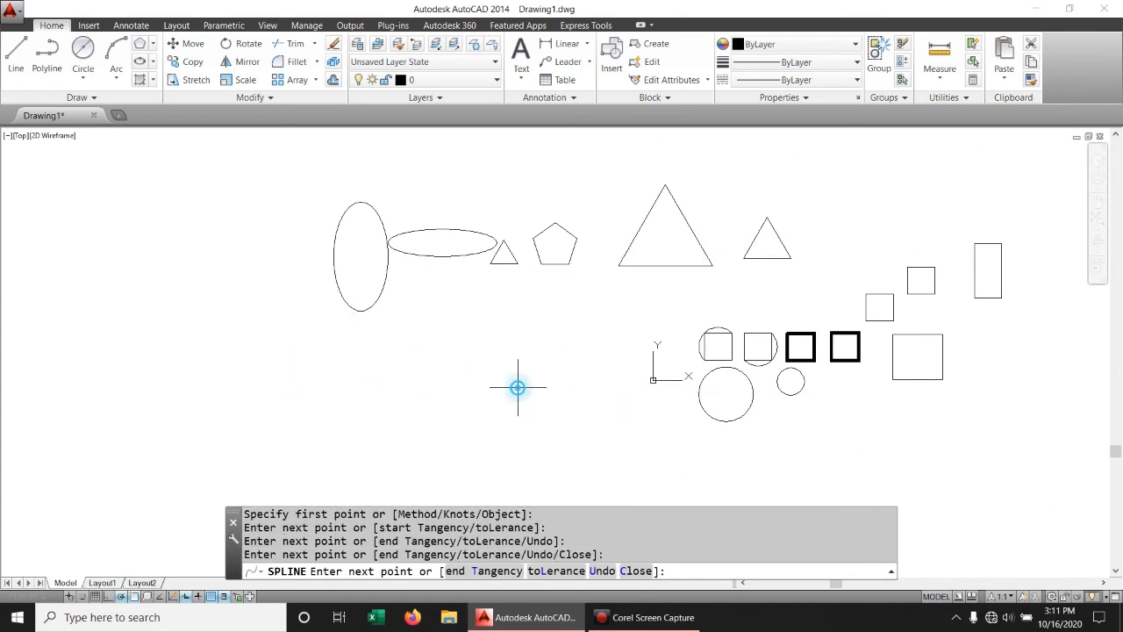
pyautogui.click(519, 384)
pyautogui.click(574, 348)
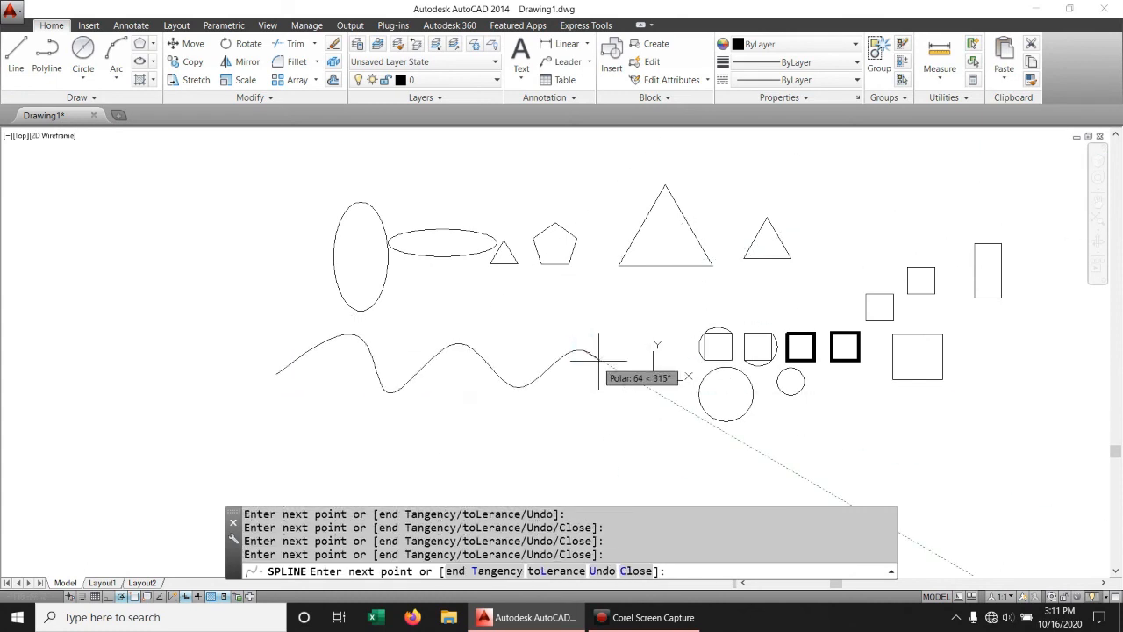
pyautogui.press('Return')
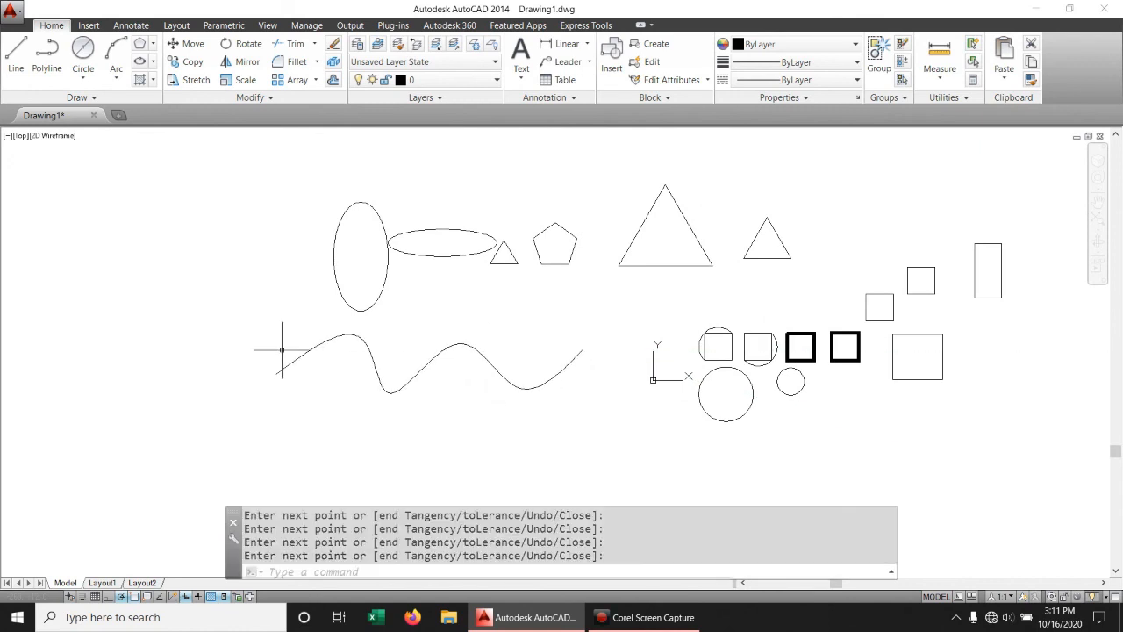
# Step: Draw a Spline CV curve with six zigzag control vertices, running left to right below the fit spline
pyautogui.click(77, 97)
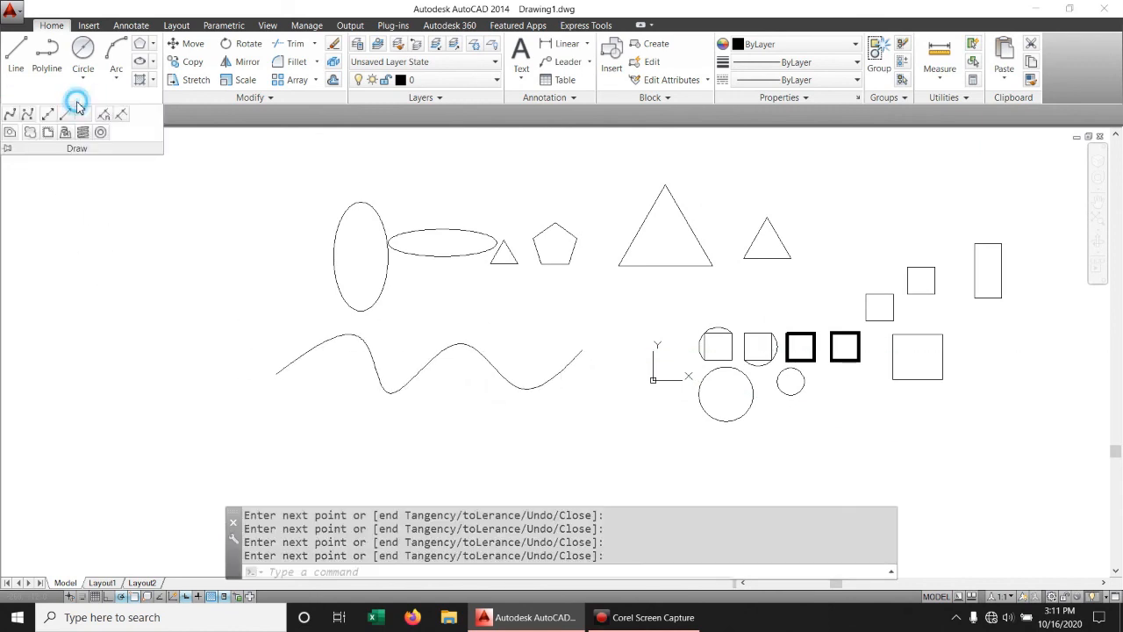
pyautogui.click(27, 115)
pyautogui.click(300, 451)
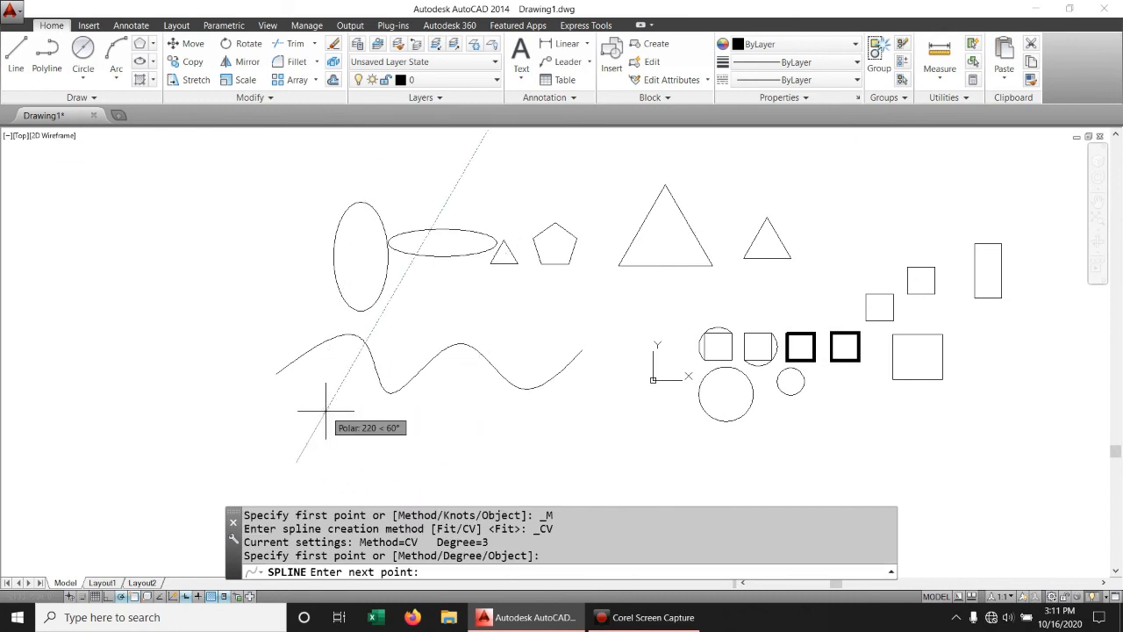
pyautogui.click(323, 411)
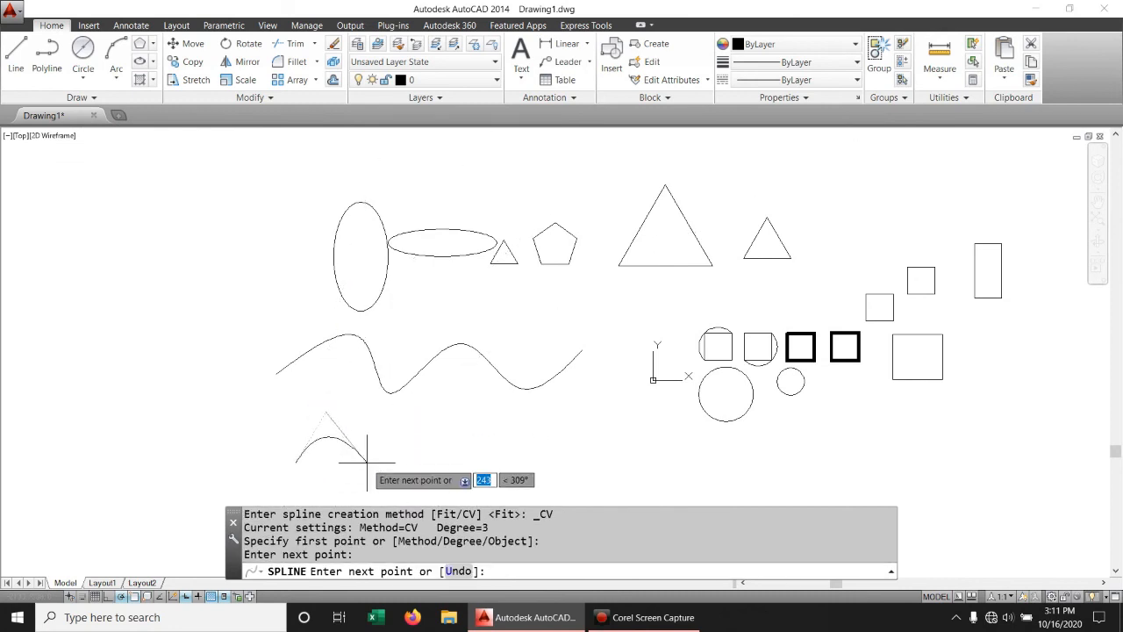
pyautogui.click(369, 480)
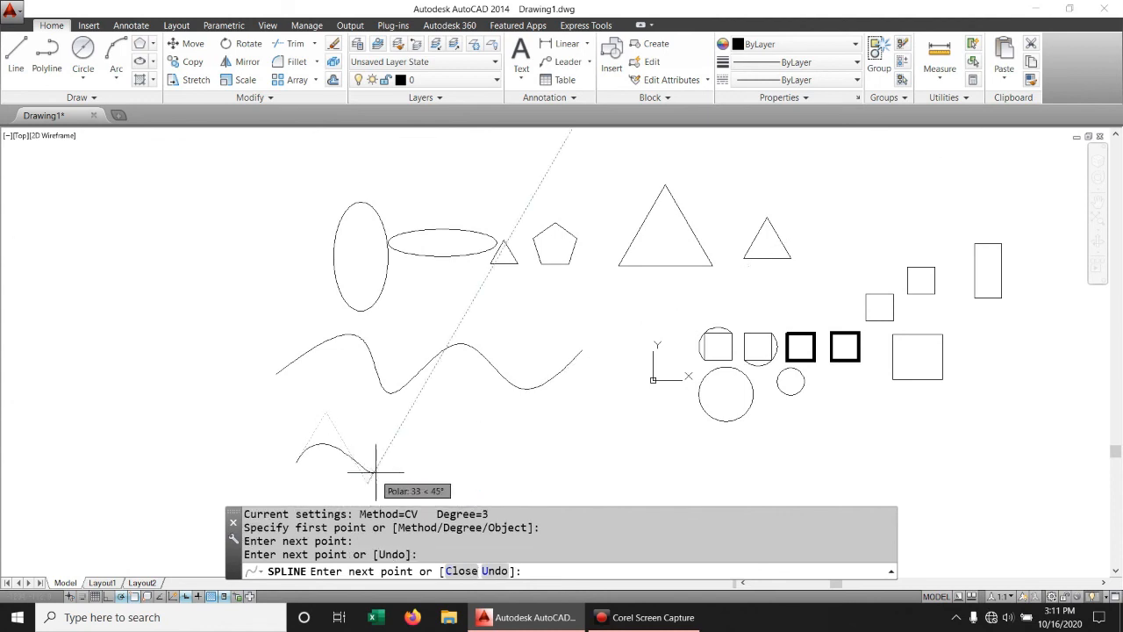
pyautogui.click(408, 441)
pyautogui.click(480, 471)
pyautogui.click(527, 444)
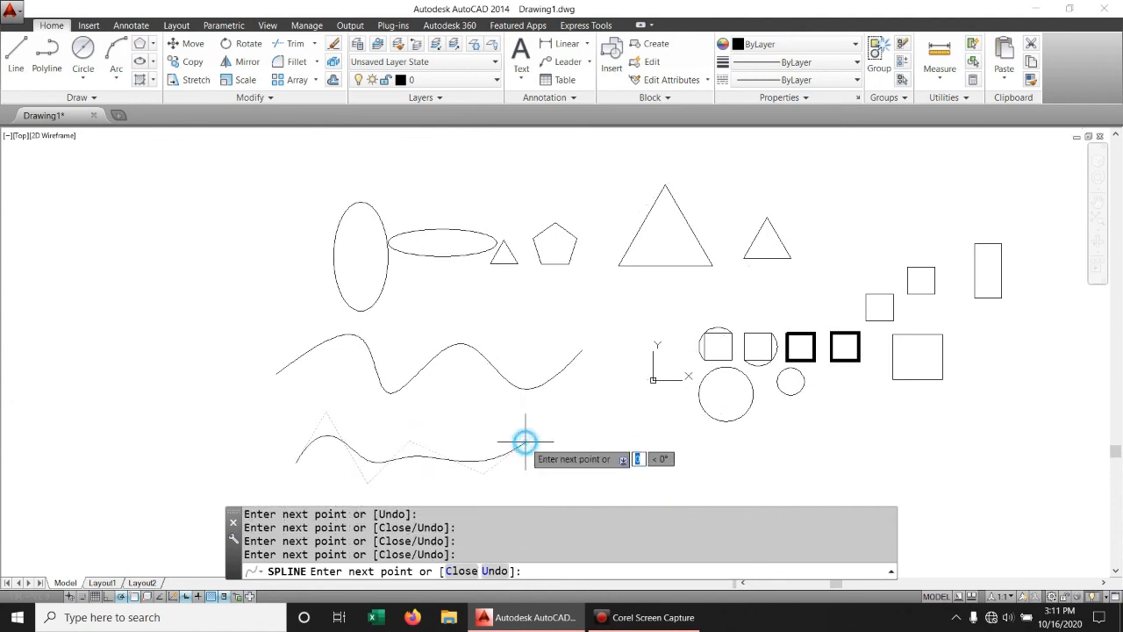
pyautogui.press('Return')
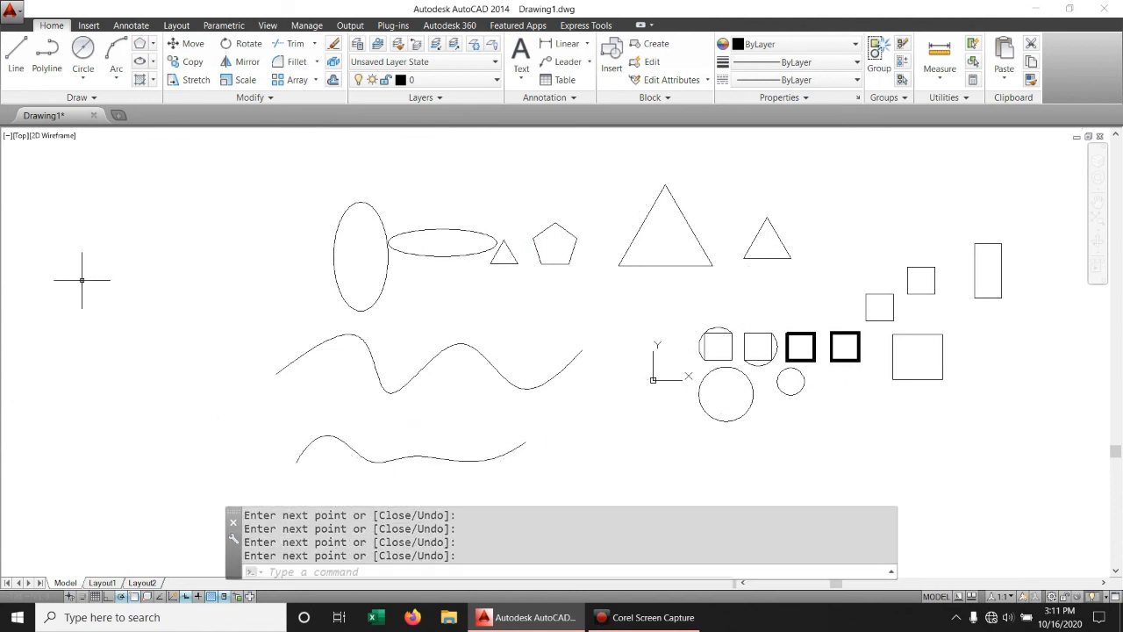
# Step: Draw a horizontal and a vertical construction line through one common point in the empty area left of the ellipses and splines
pyautogui.click(82, 97)
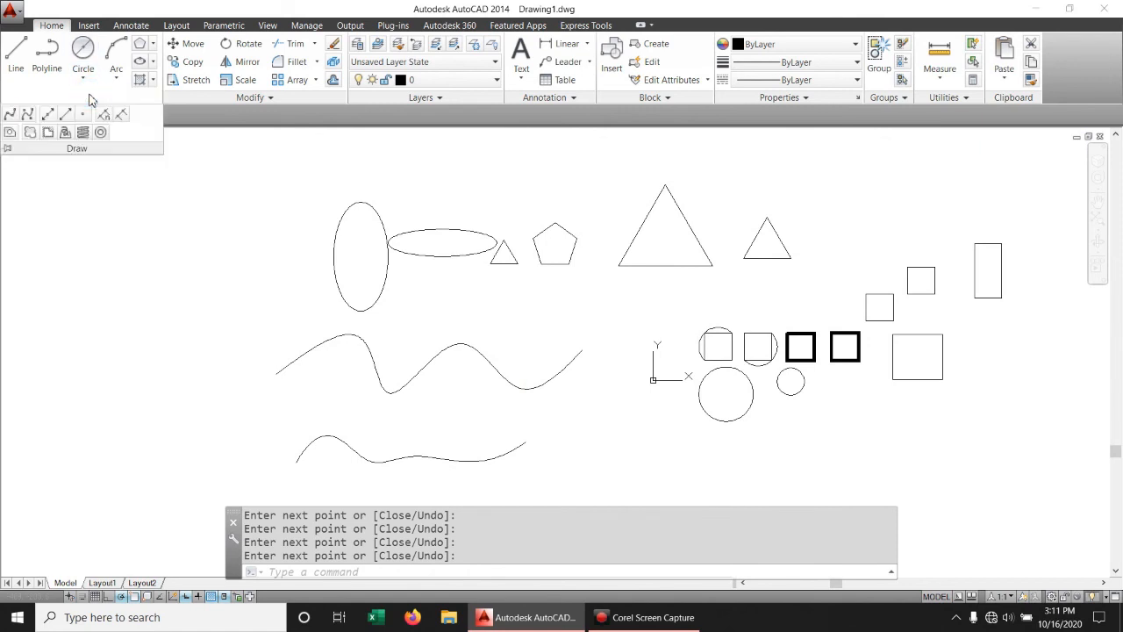
pyautogui.click(49, 116)
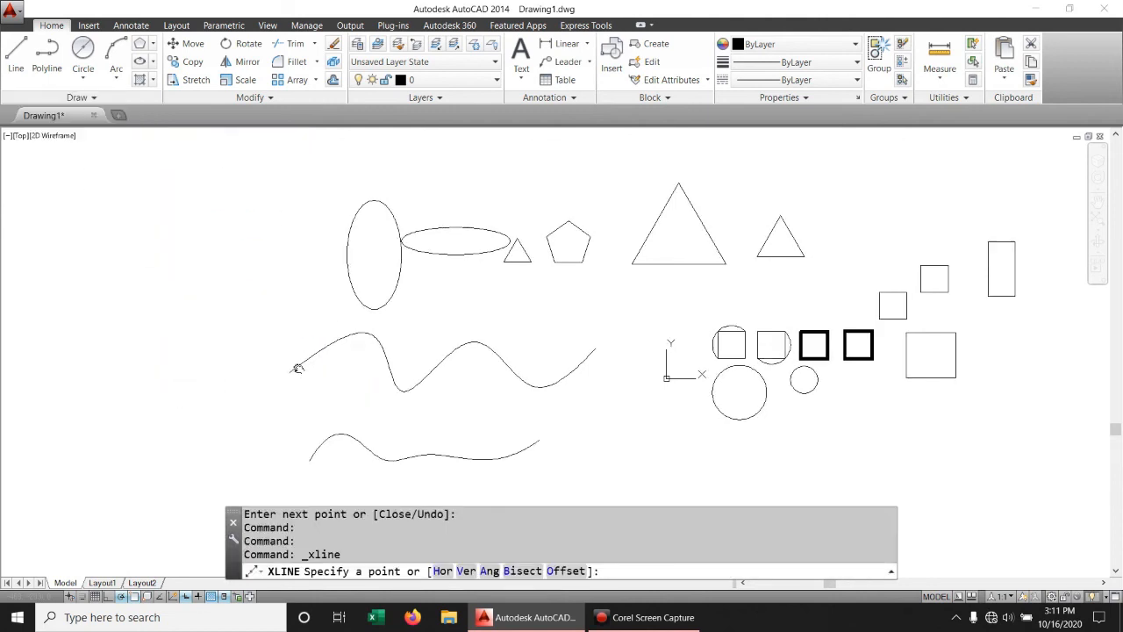
pyautogui.moveTo(296, 368); pyautogui.dragTo(780, 368, button='middle')
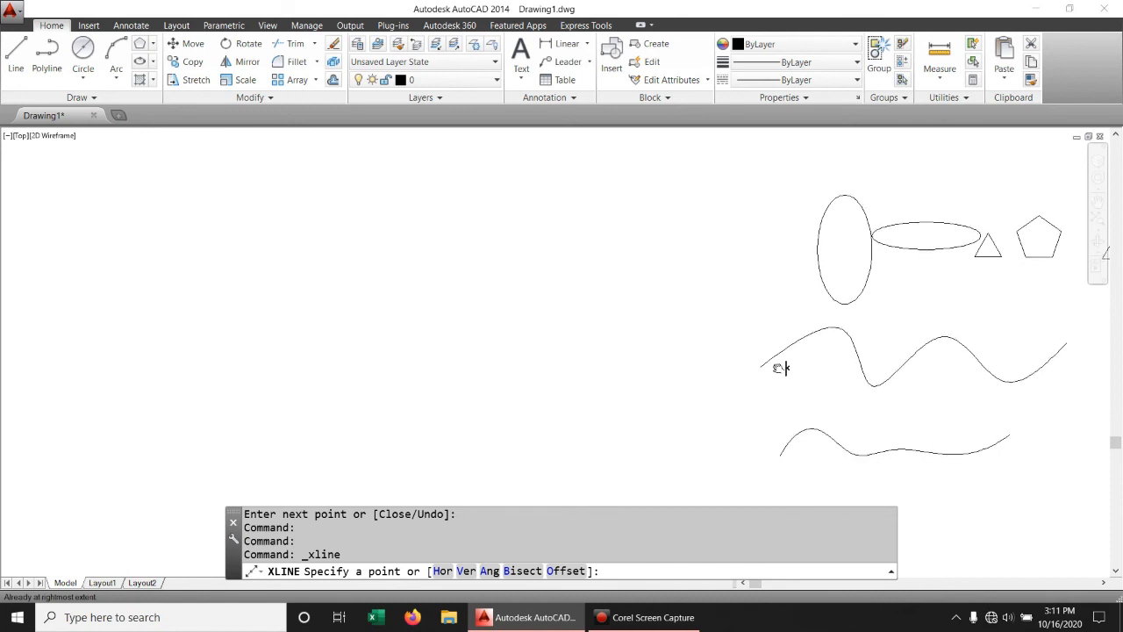
pyautogui.click(461, 365)
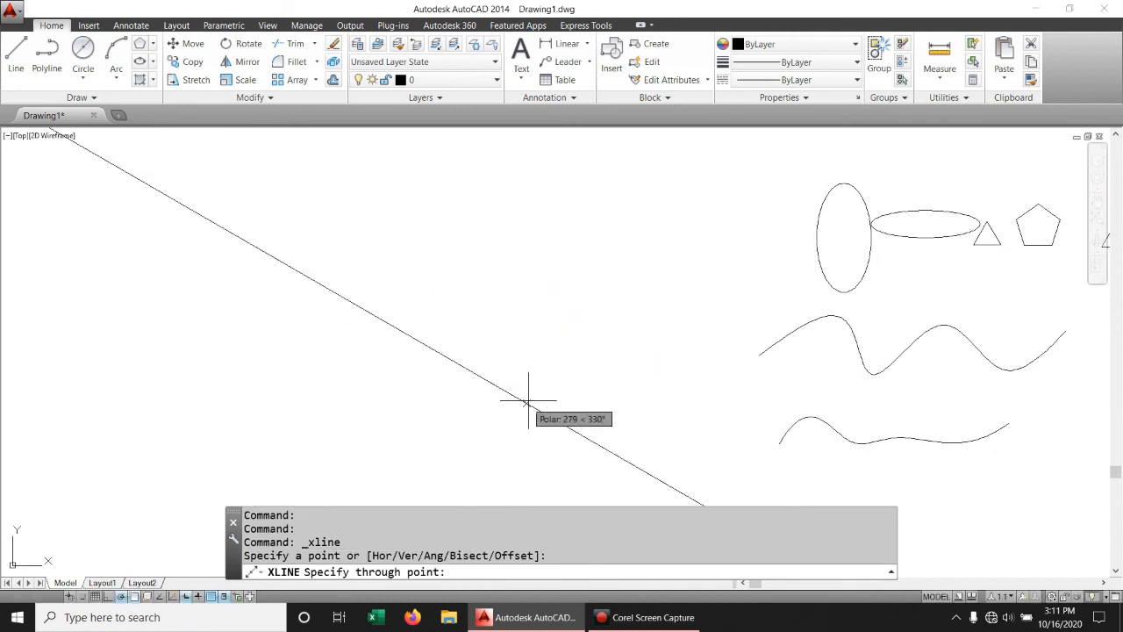
pyautogui.click(537, 365)
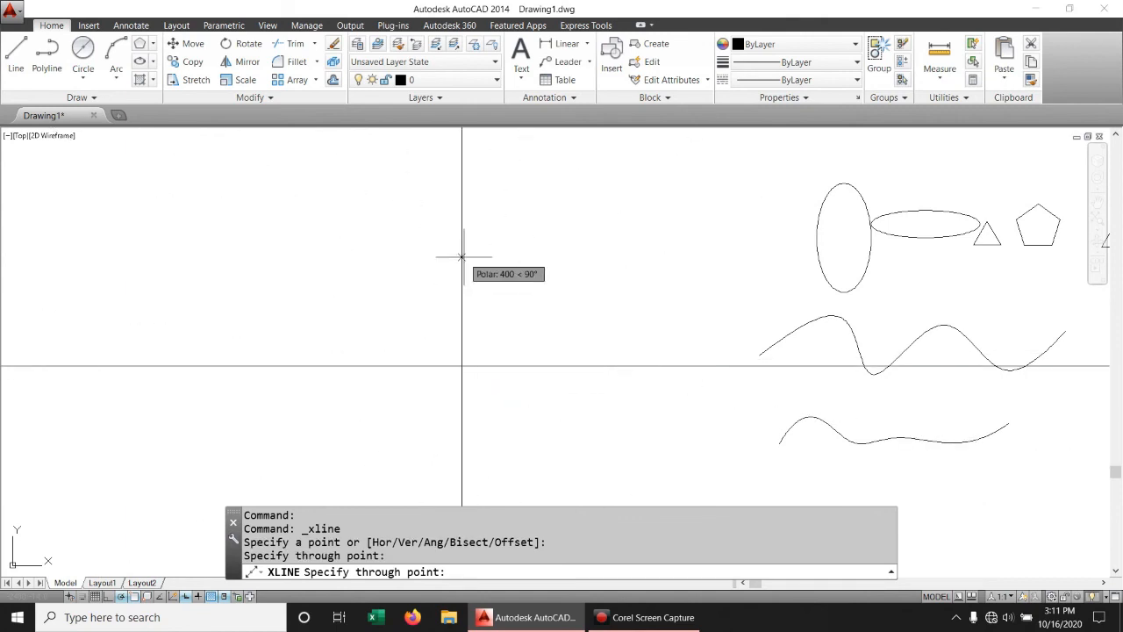
pyautogui.click(461, 257)
pyautogui.press('Escape')
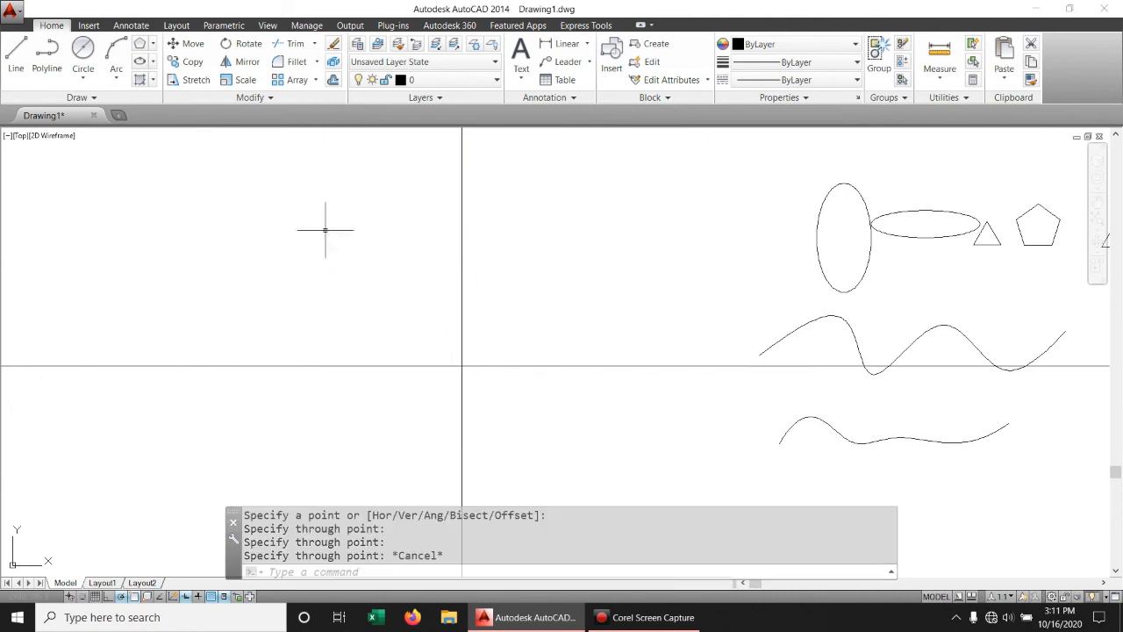
# Step: Select the vertical construction line to examine its grips and properties, and clear the selection
pyautogui.moveTo(495, 401)
pyautogui.mouseDown(button='middle')
pyautogui.moveTo(271, 407)
pyautogui.moveTo(684, 418)
pyautogui.moveTo(435, 430)
pyautogui.mouseUp(button='middle')
pyautogui.click(426, 419)
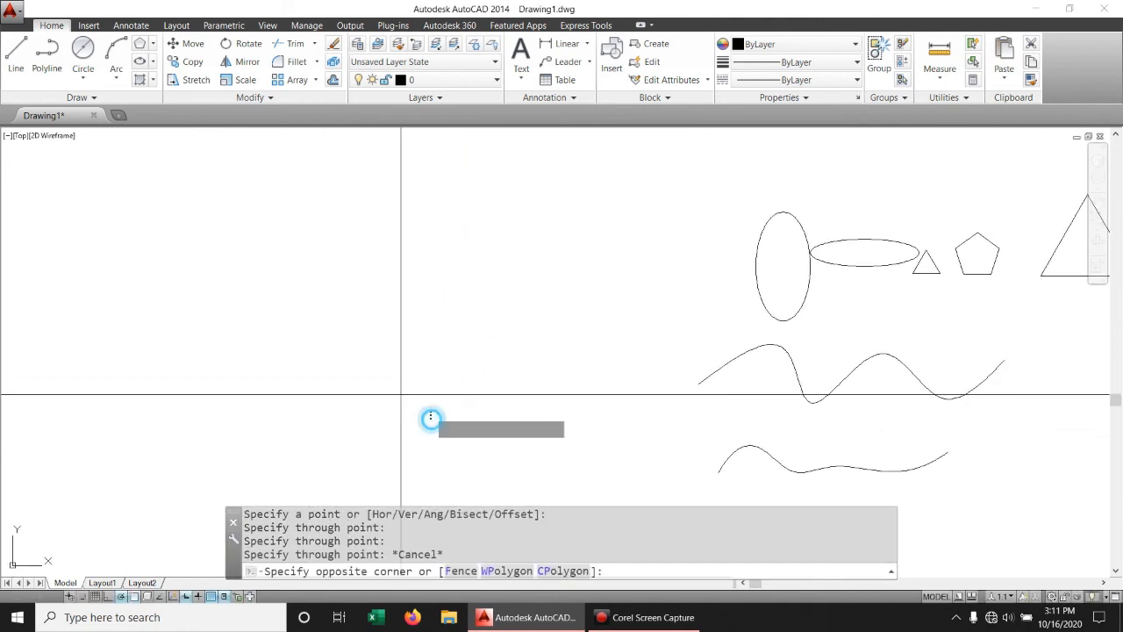
pyautogui.click(399, 387)
pyautogui.press('Escape')
pyautogui.click(426, 375)
pyautogui.click(299, 320)
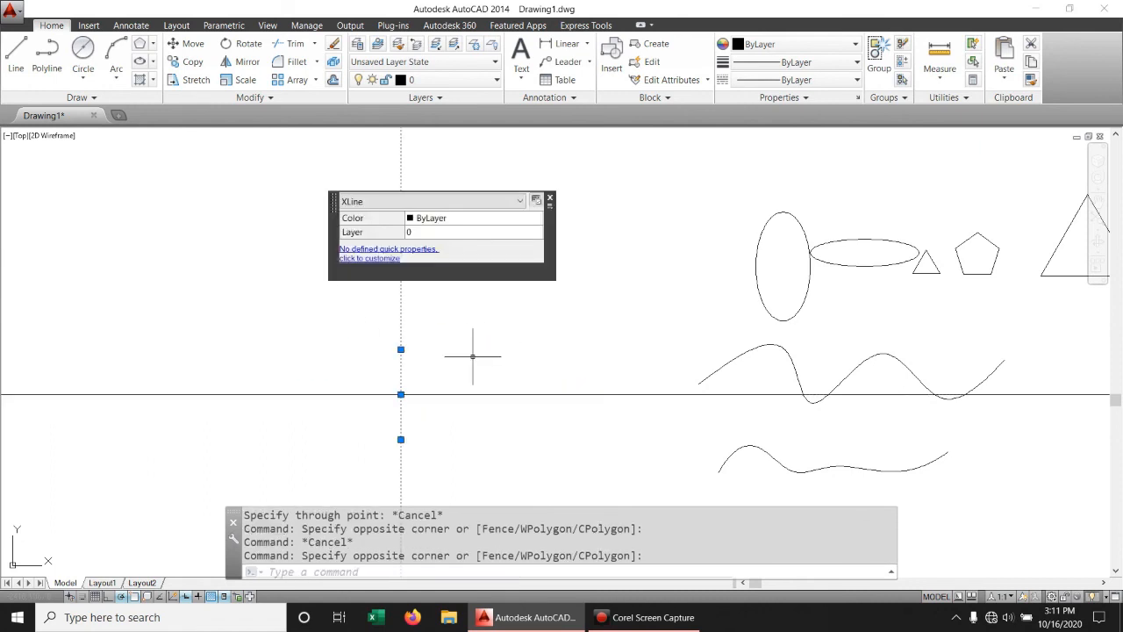
pyautogui.press('Escape')
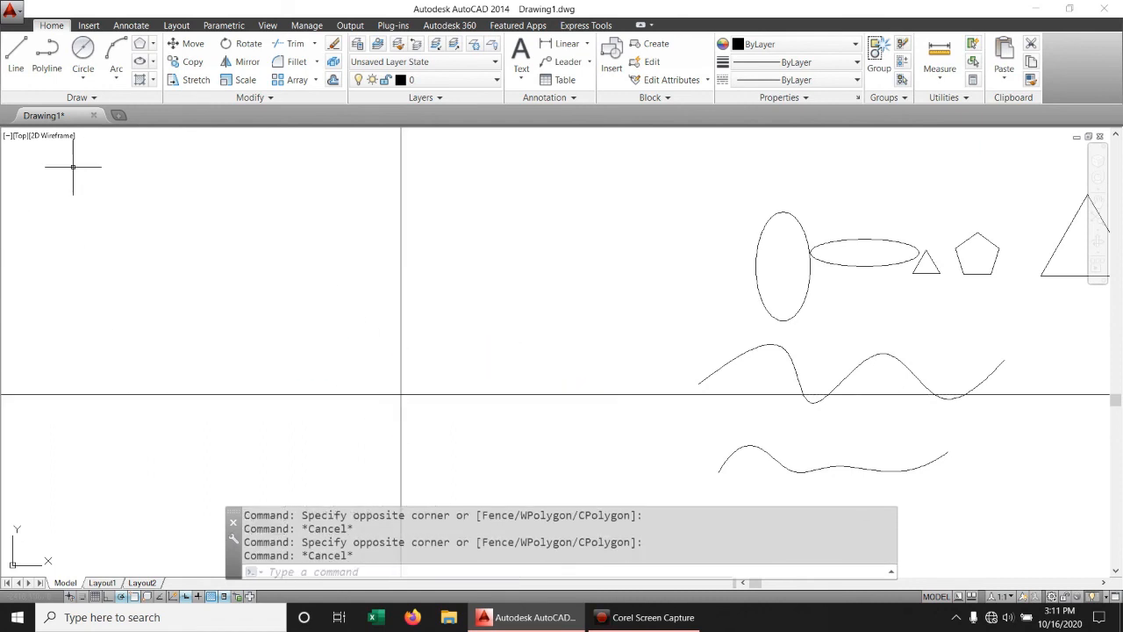
# Step: Draw four rays from one start point just right of the construction lines' intersection: one steep, one at 30°, one horizontal and one vertical
pyautogui.click(84, 96)
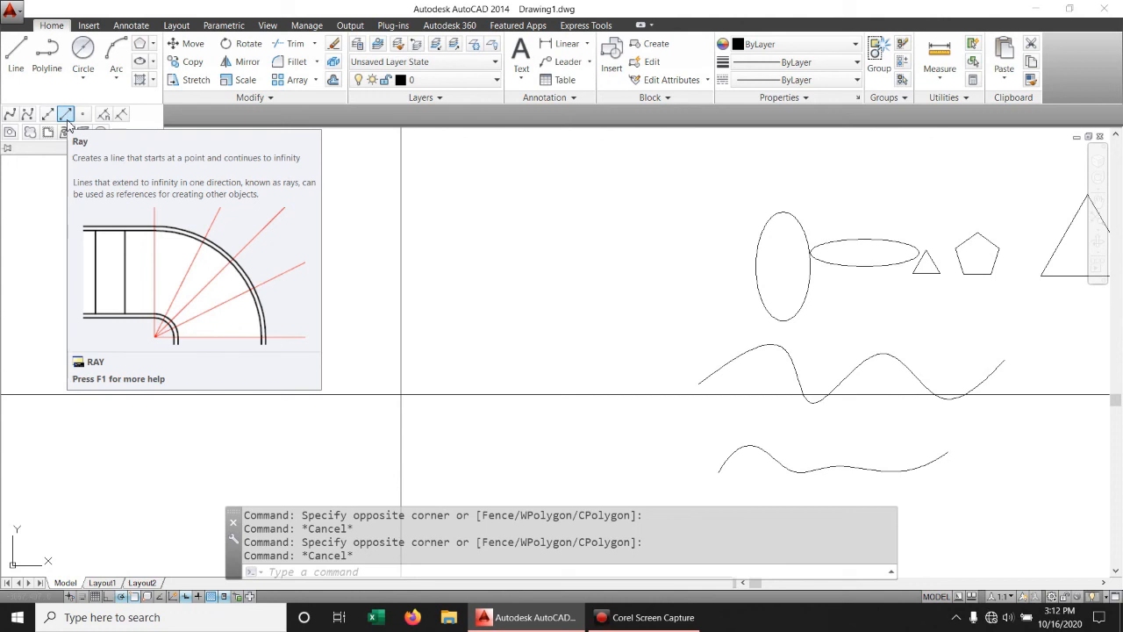
pyautogui.click(68, 117)
pyautogui.click(488, 357)
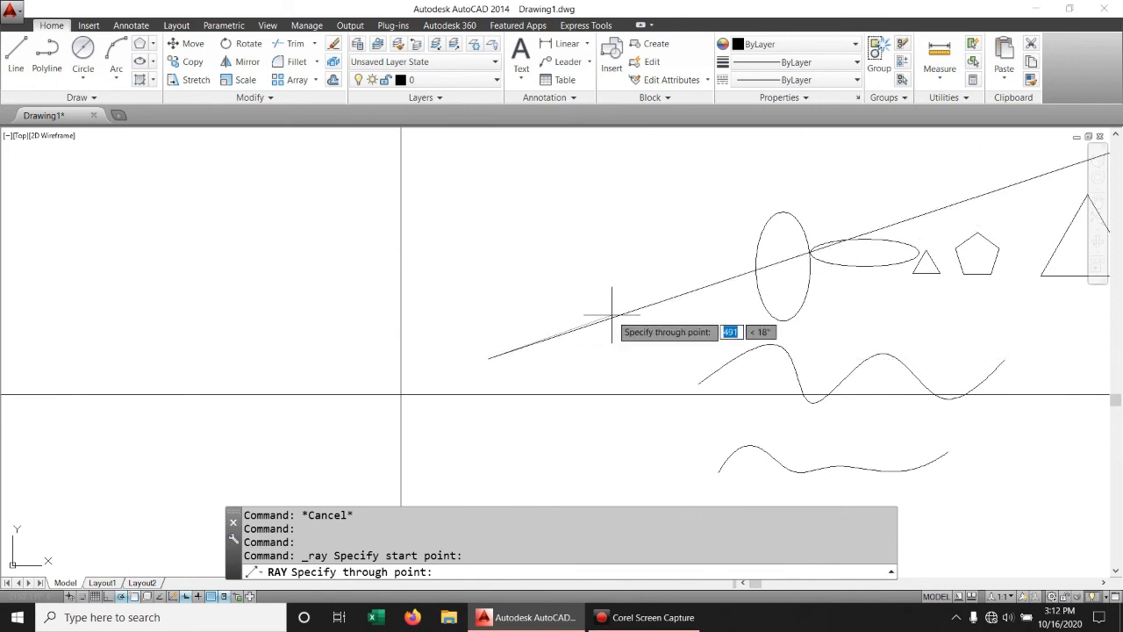
pyautogui.click(506, 284)
pyautogui.click(568, 309)
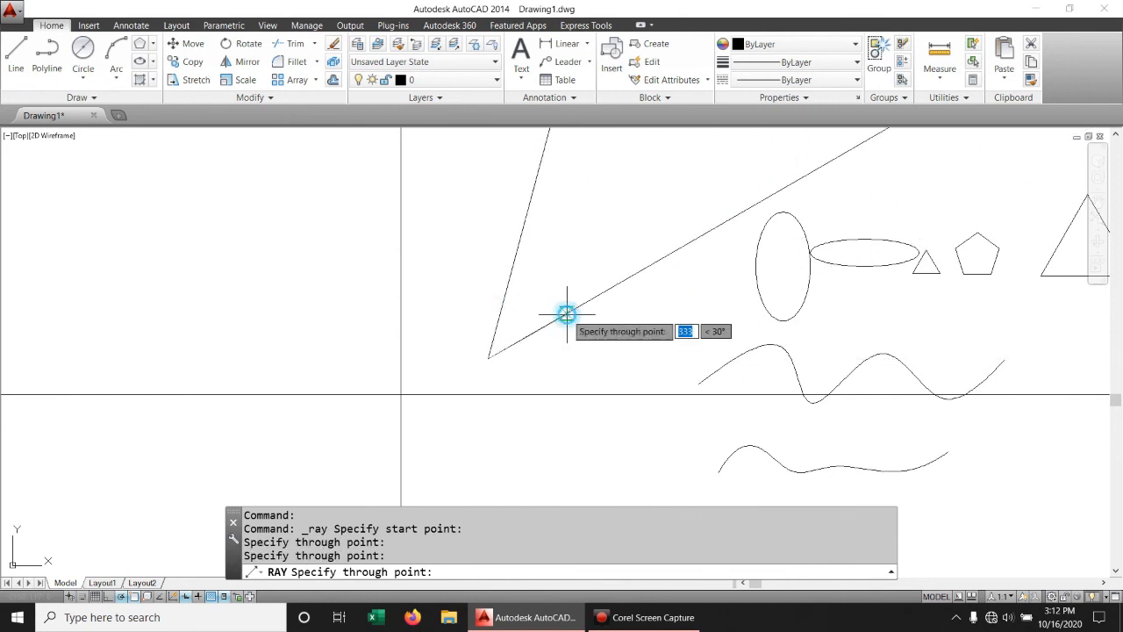
pyautogui.click(605, 358)
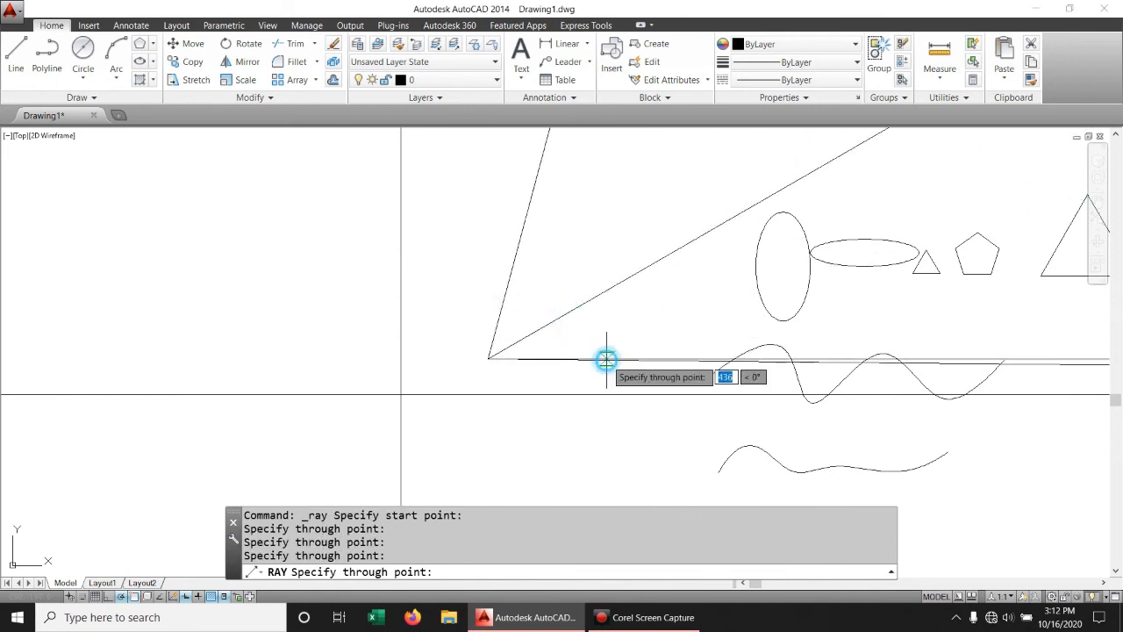
pyautogui.click(485, 251)
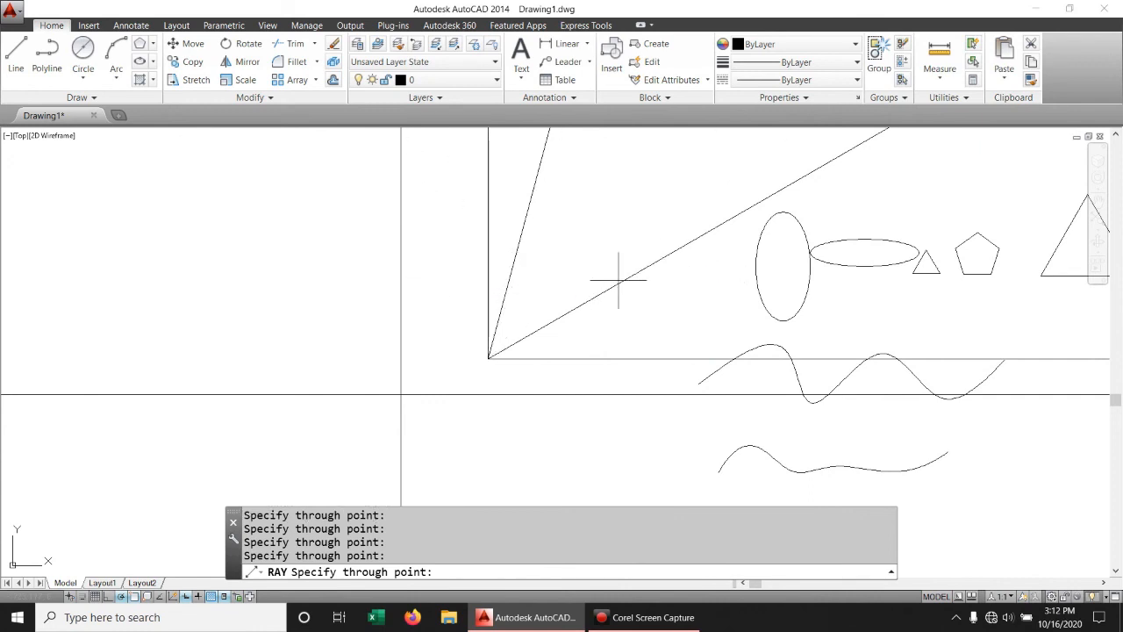
pyautogui.press('Return')
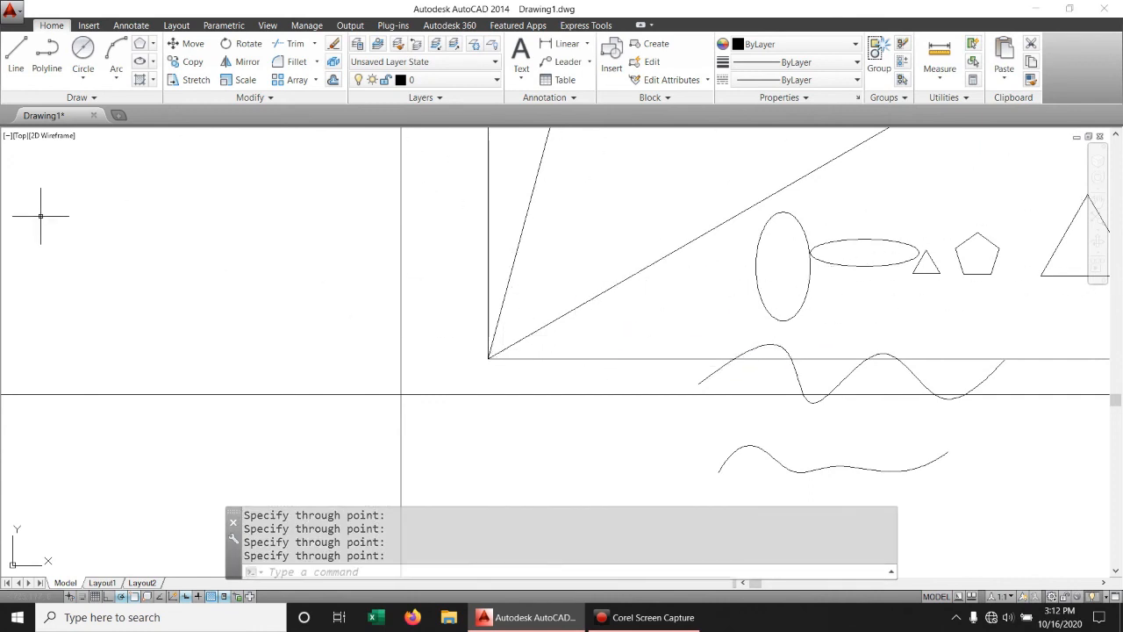
# Step: Select all objects in the drawing and erase them
pyautogui.click(112, 97)
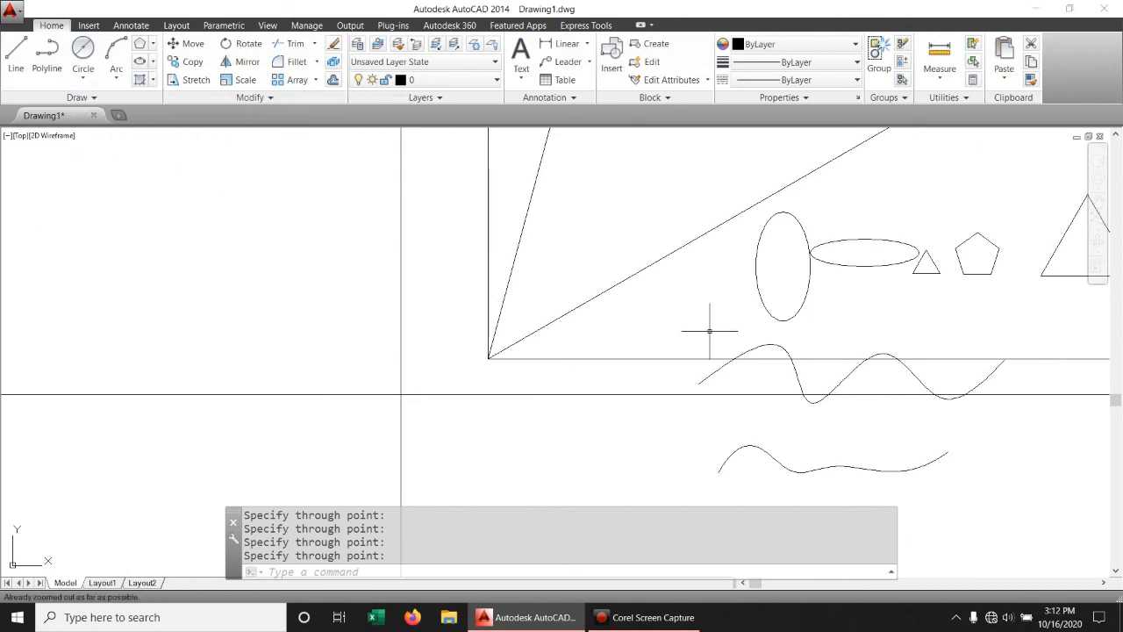
pyautogui.moveTo(710, 321)
pyautogui.mouseDown(button='middle')
pyautogui.moveTo(672, 361)
pyautogui.moveTo(311, 441)
pyautogui.moveTo(206, 448)
pyautogui.moveTo(308, 383)
pyautogui.mouseUp(button='middle')
pyautogui.scroll(-2, 474, 374)
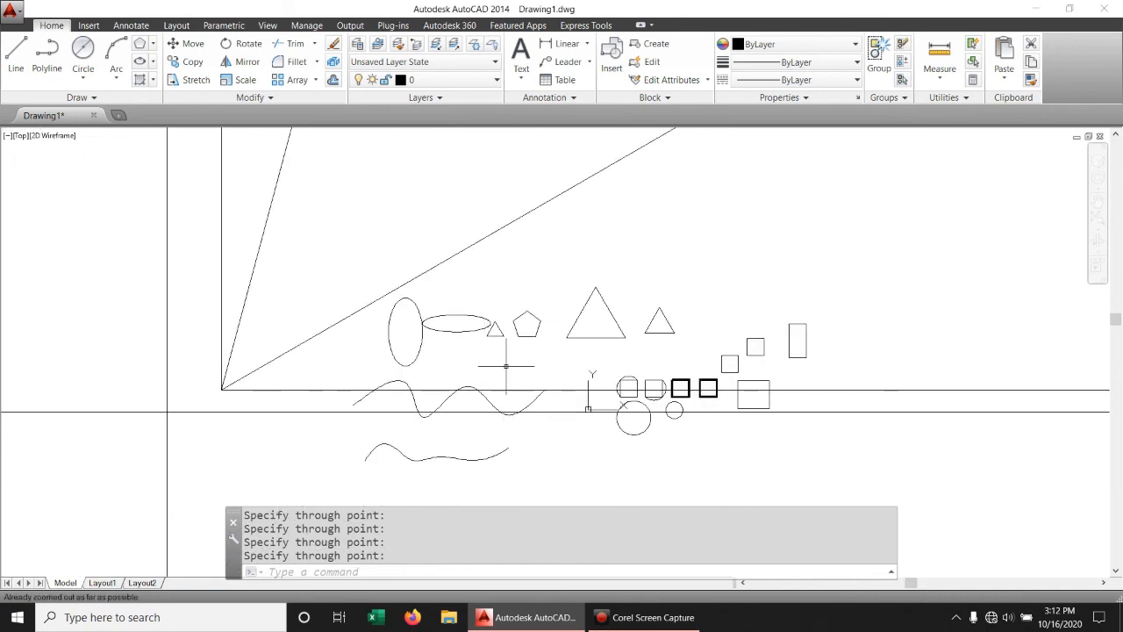
pyautogui.hotkey('ctrl', 'a')
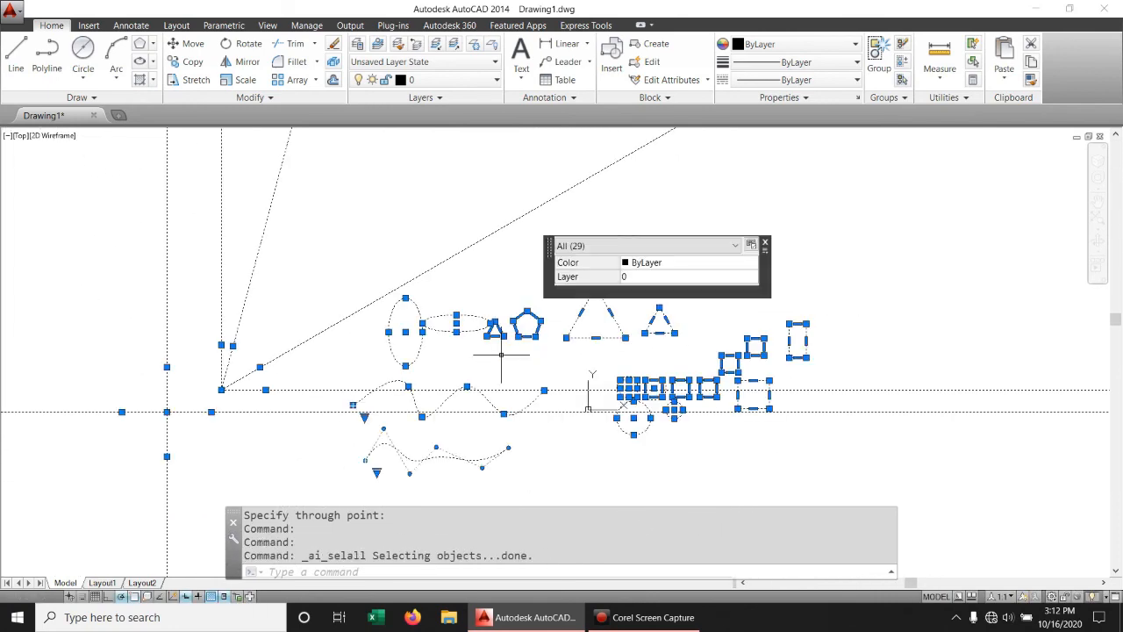
pyautogui.press('Delete')
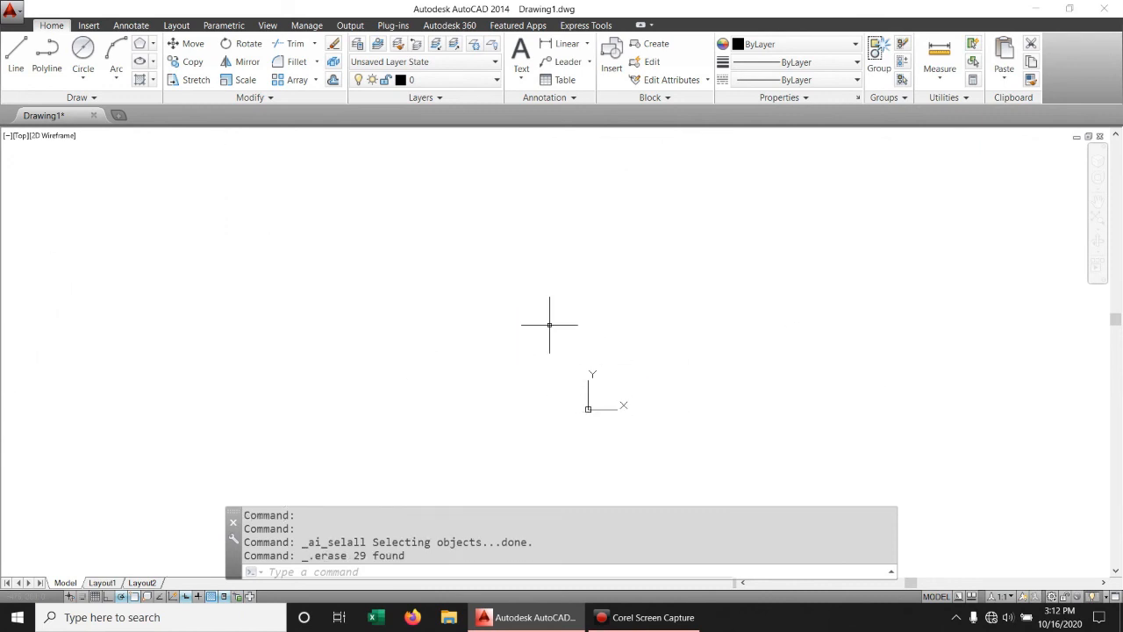
pyautogui.click(326, 231)
pyautogui.click(549, 326)
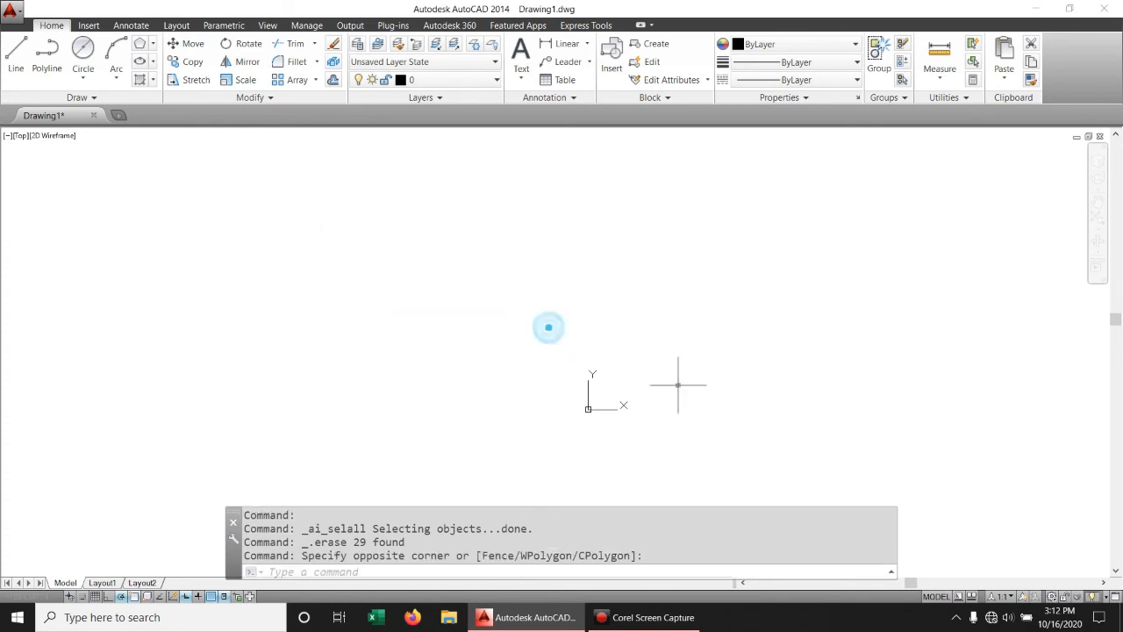
pyautogui.click(696, 368)
pyautogui.click(377, 207)
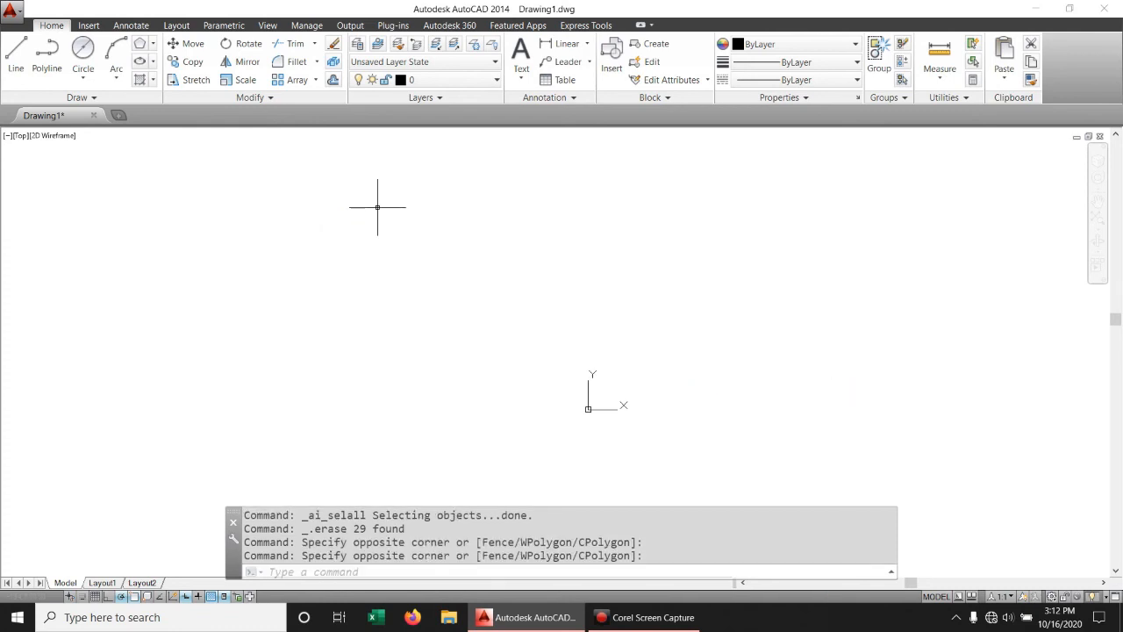